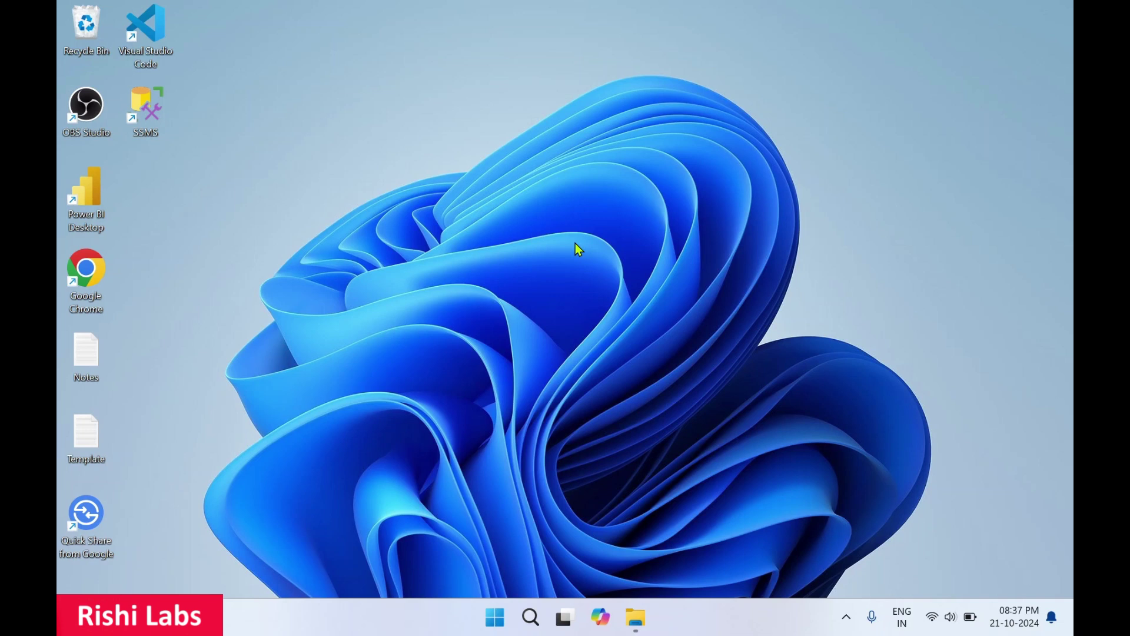
- Launch Chrome and search Google for 'zen browser download' from the address bar suggestions
double_click(91, 278)
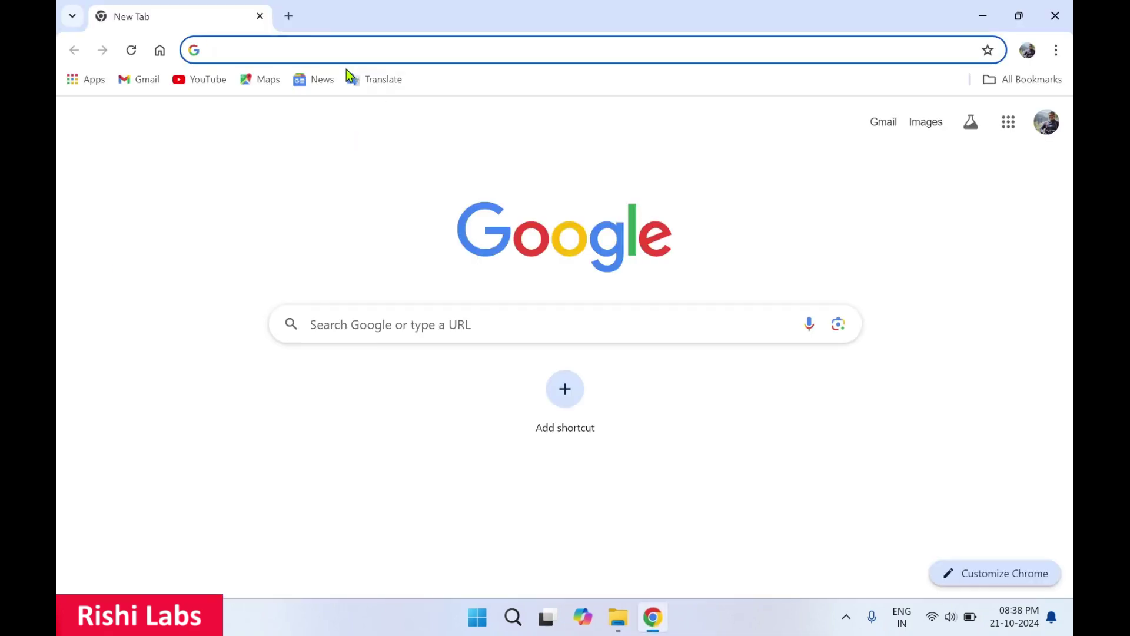
click(342, 50)
text(zen)
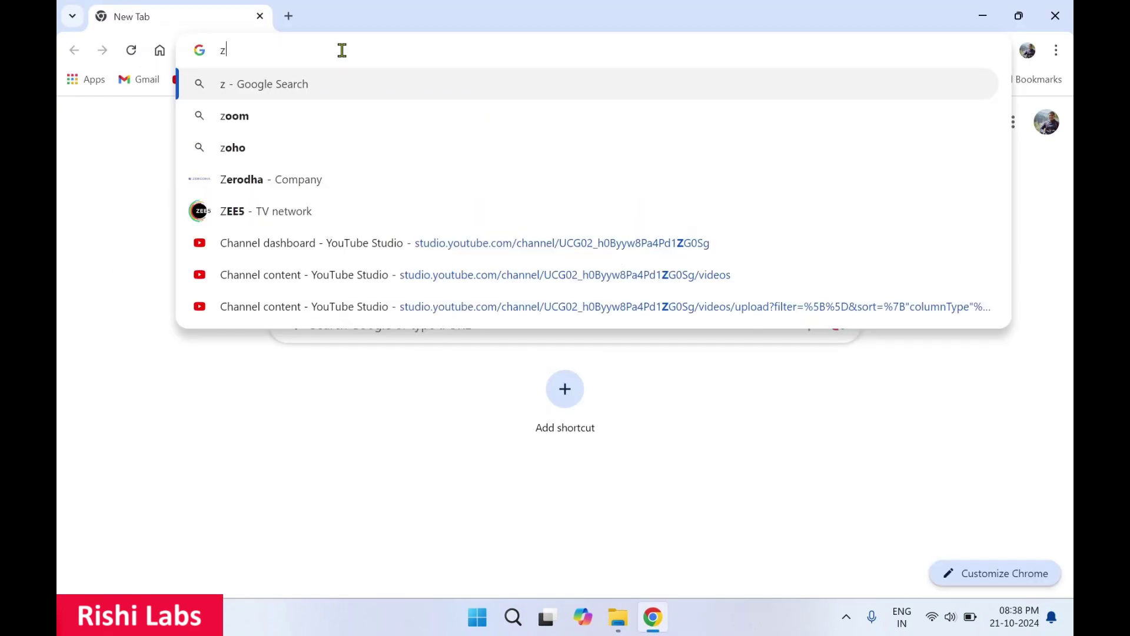
key(Down)
key(Down)
key(Down)
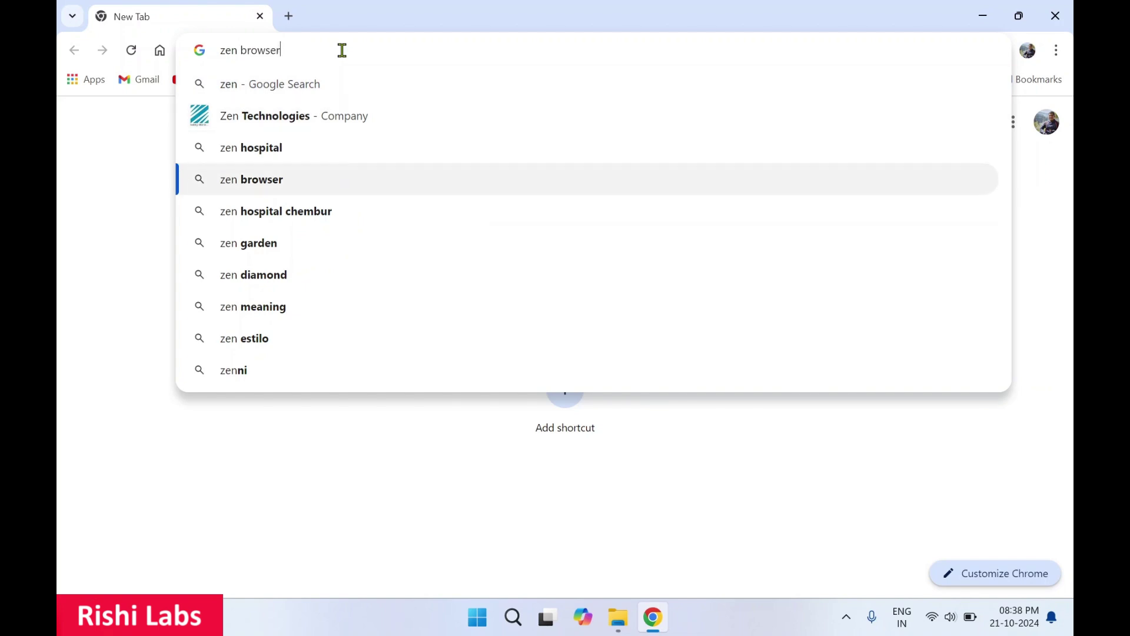
key(Down)
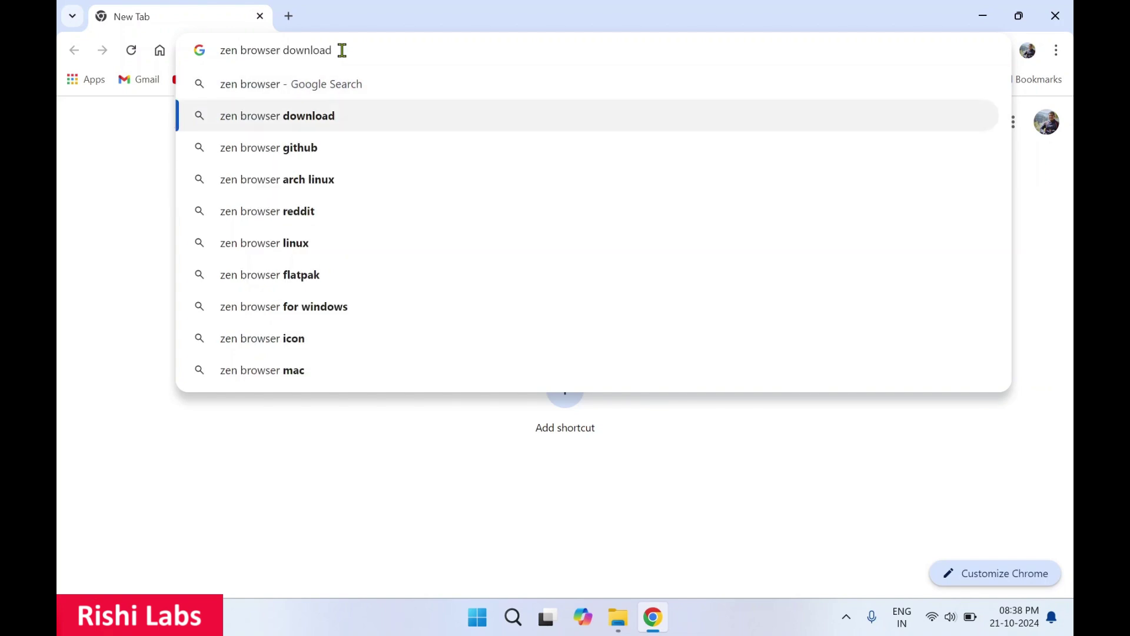
key(Return)
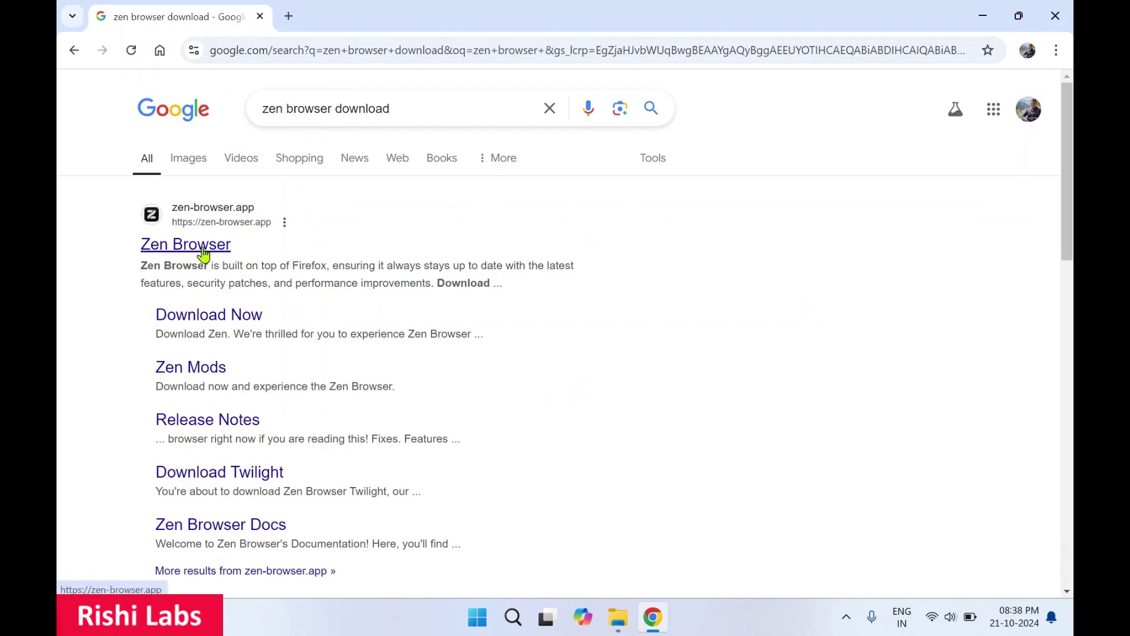
- Open the official zen-browser.app result and scroll through its homepage
click(203, 254)
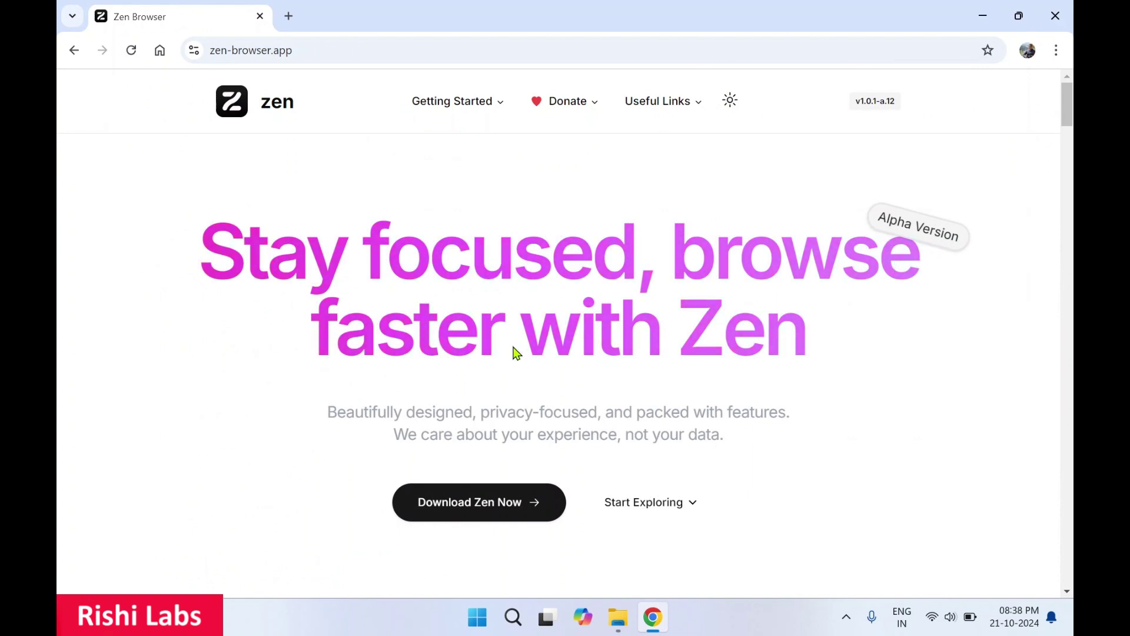
scroll(729, 368, down, 1)
scroll(730, 369, up, 1)
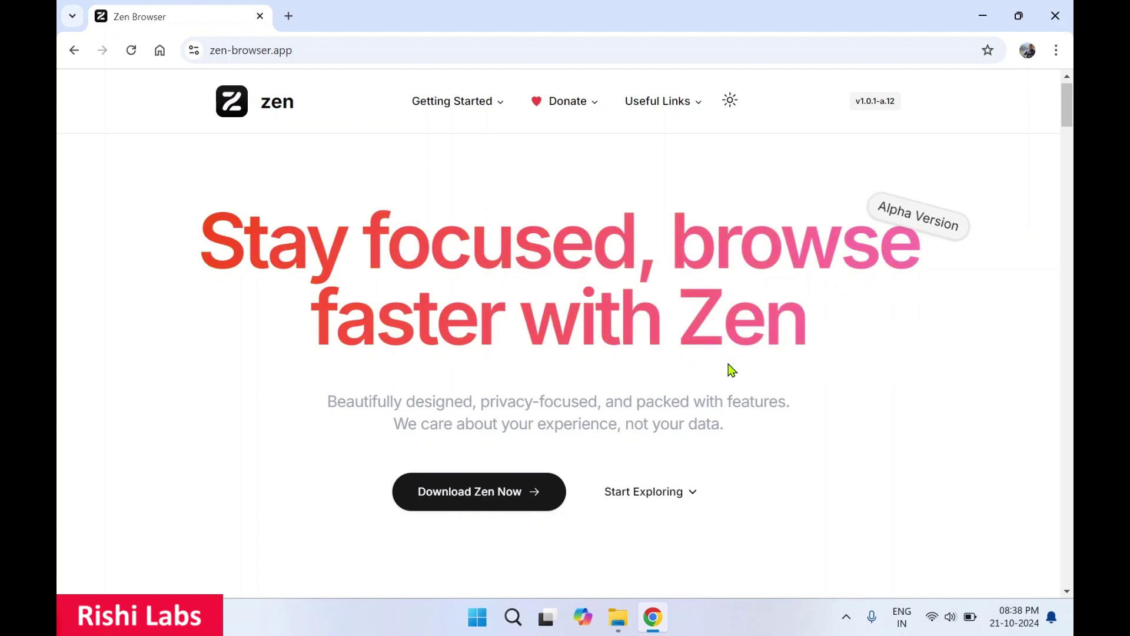
scroll(674, 440, down, 3)
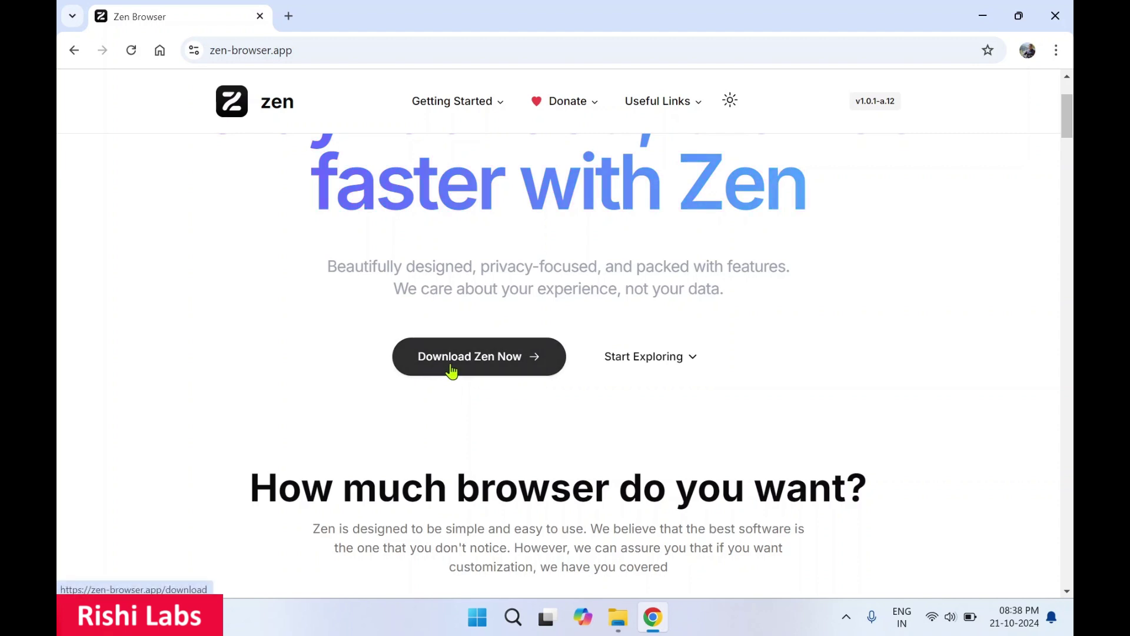
- Download the Windows Optimized installer (zen.installer.exe) and show the recent downloads list
click(451, 371)
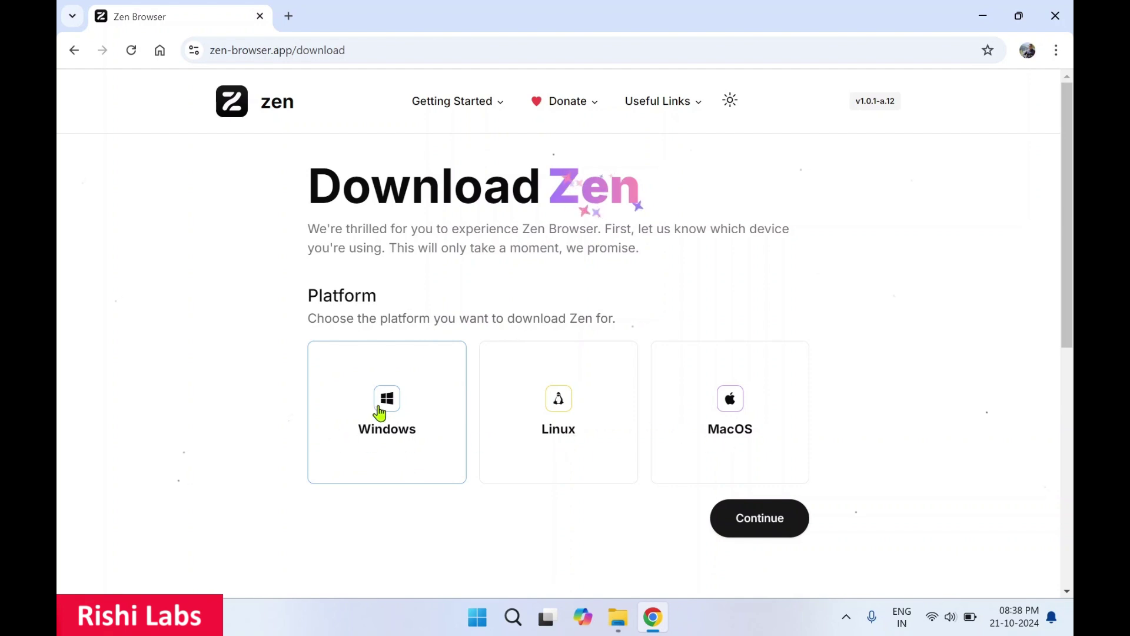
click(760, 526)
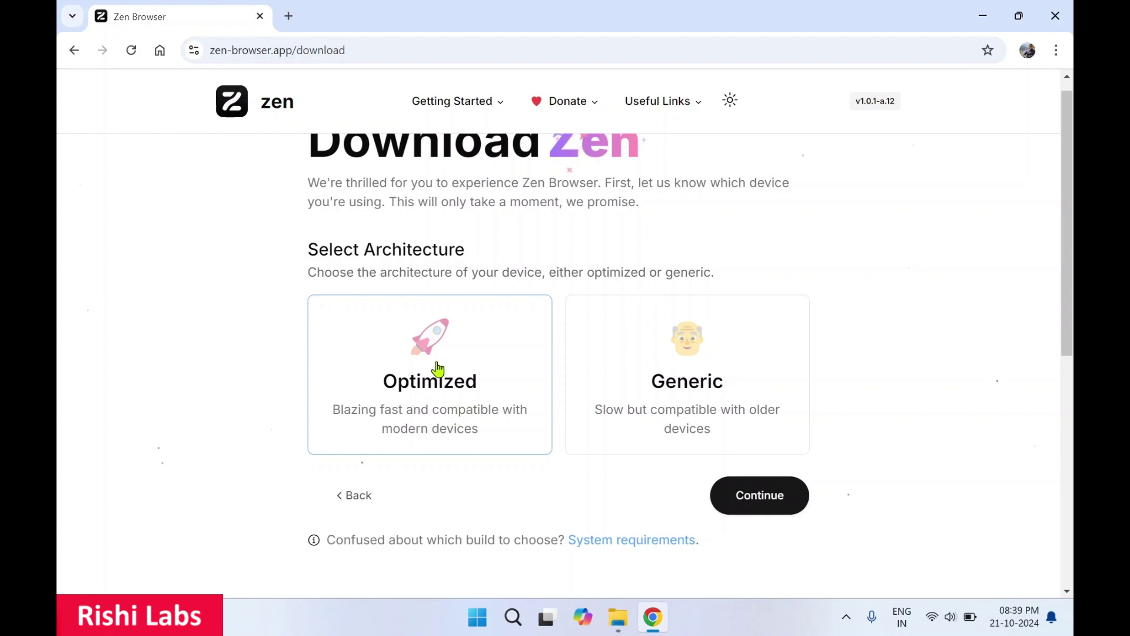
click(753, 508)
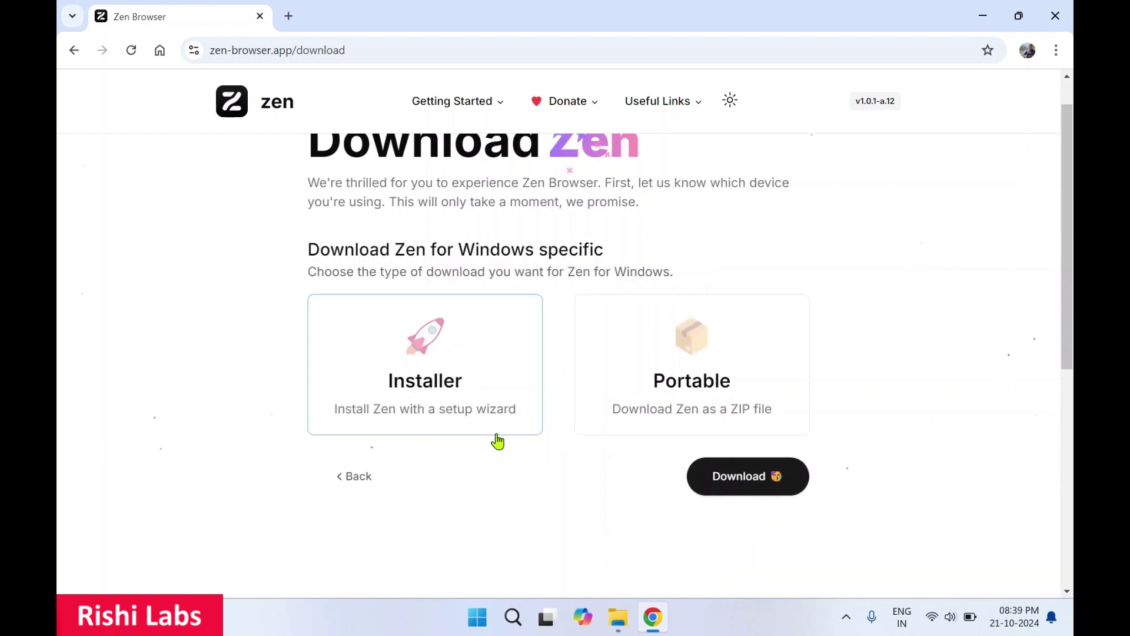
click(752, 483)
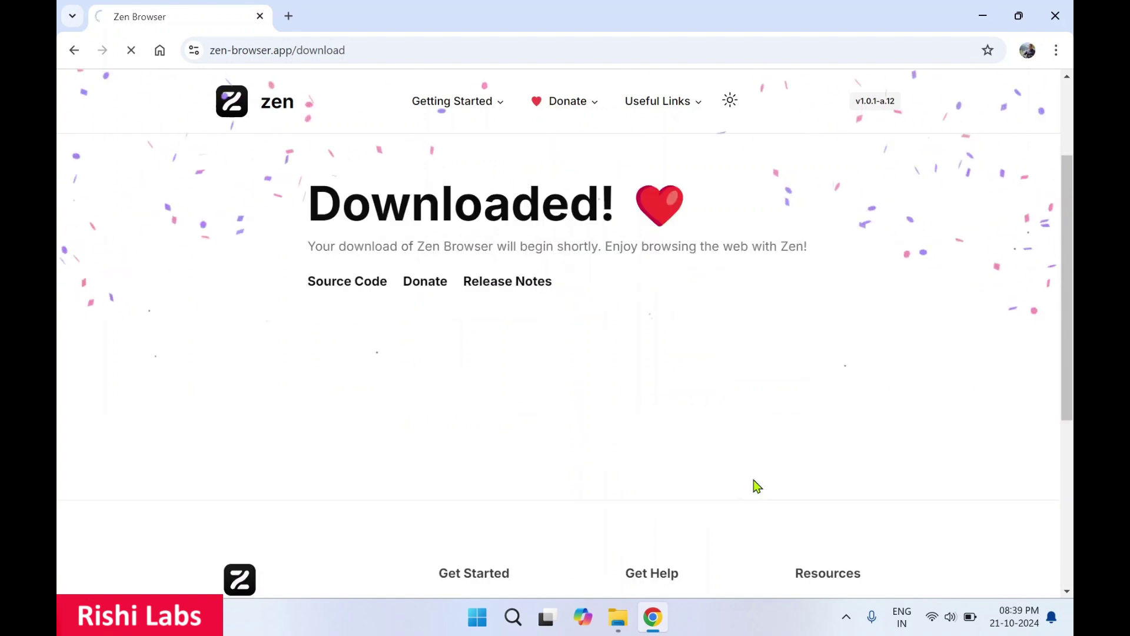
click(999, 50)
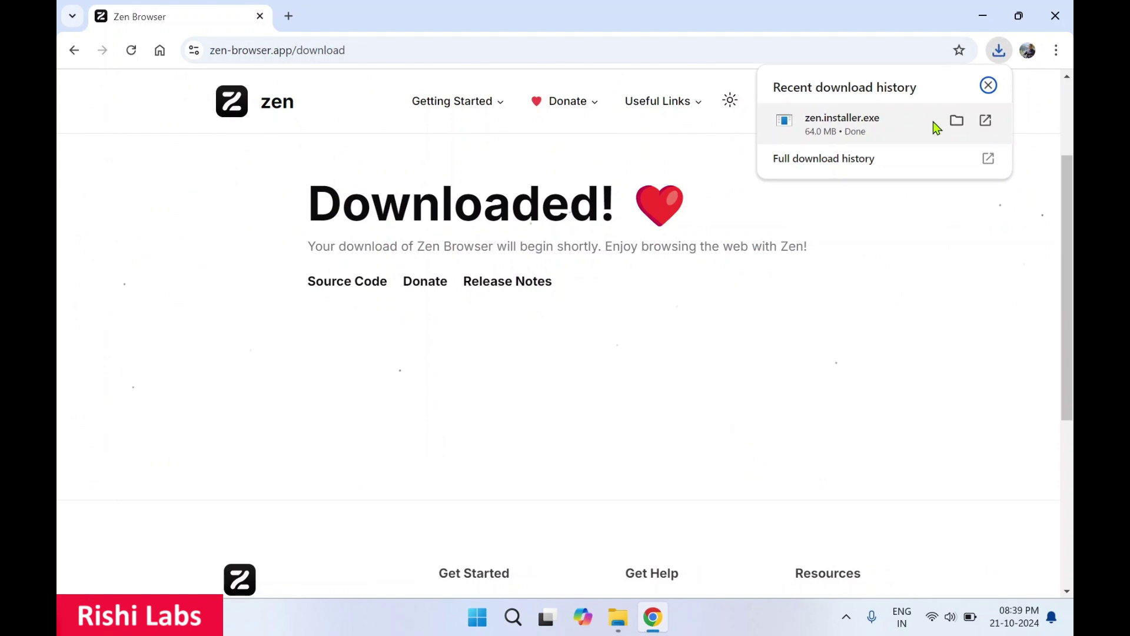
- Run zen.installer.exe and continue through the setup wizard with Standard setup selected
click(985, 120)
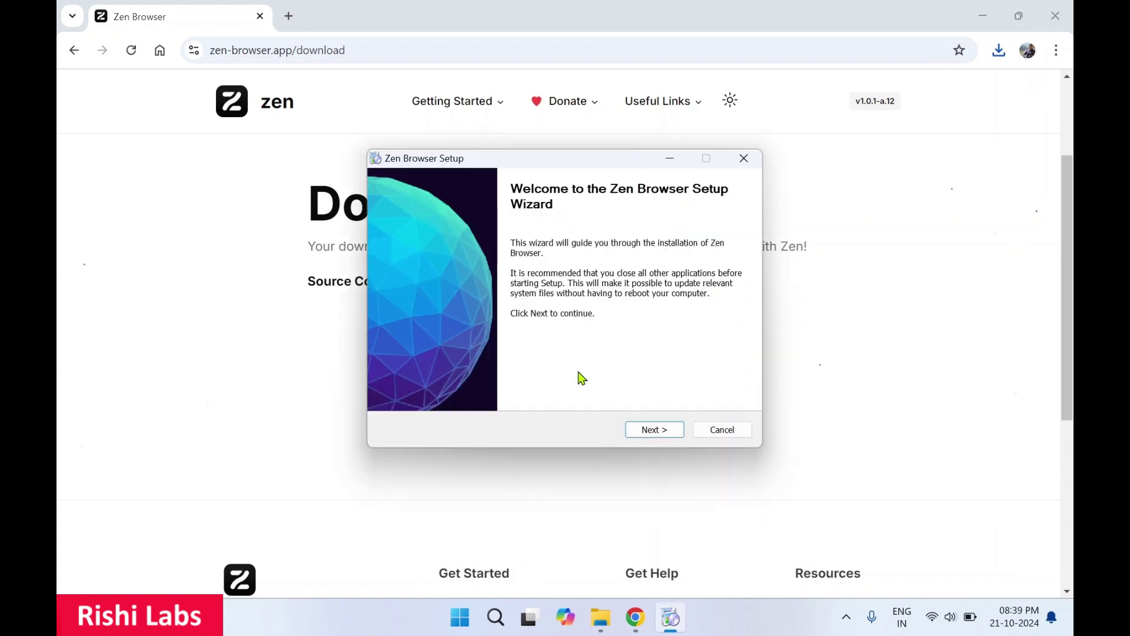
click(977, 15)
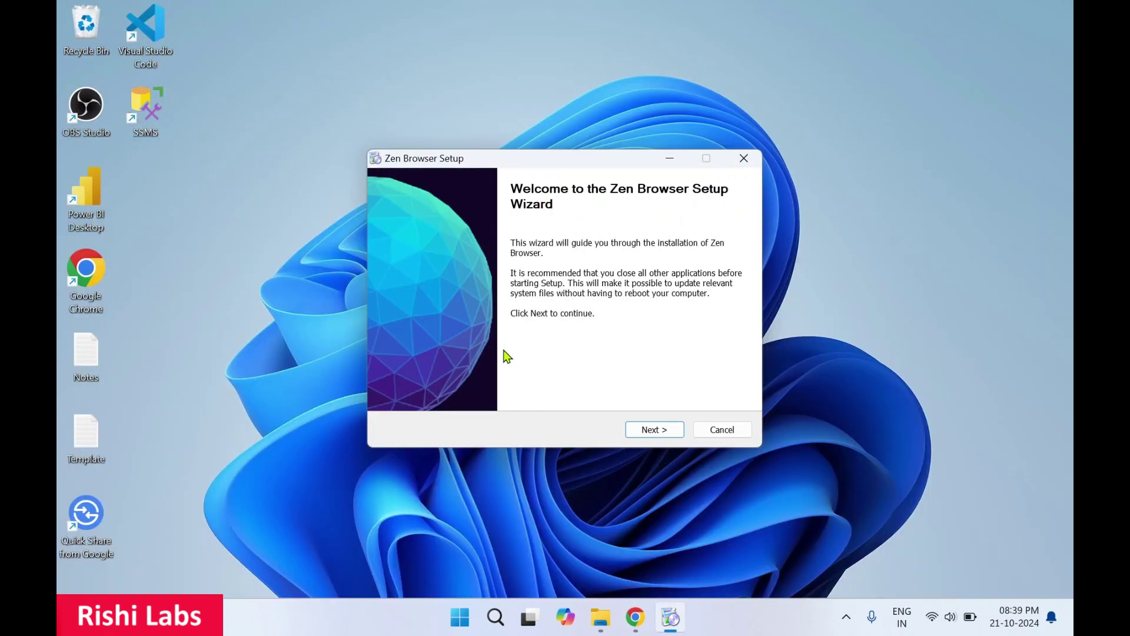
click(654, 432)
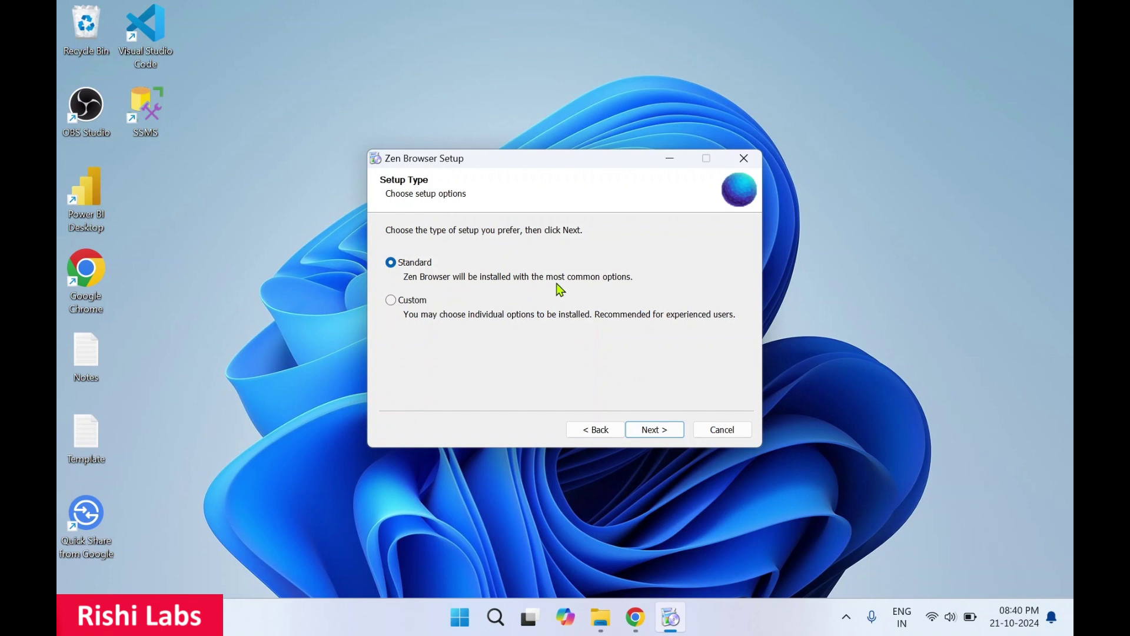
click(655, 432)
- Install into C:\Program Files\Zen Browser and untick 'Launch Zen Browser now'
drag(389, 253, 523, 250)
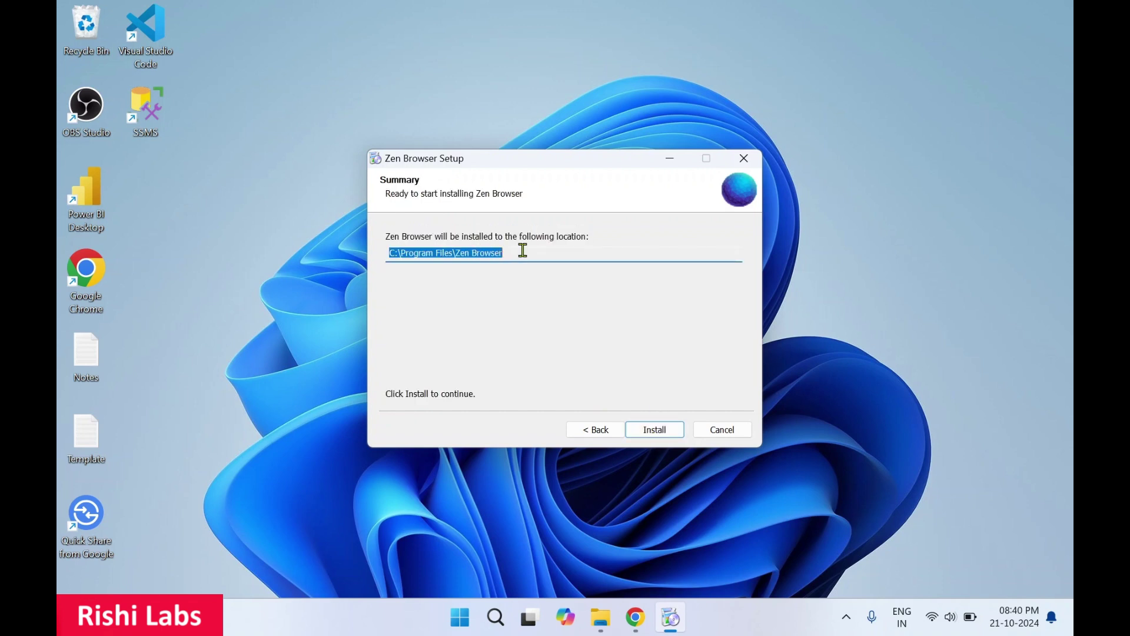
click(522, 250)
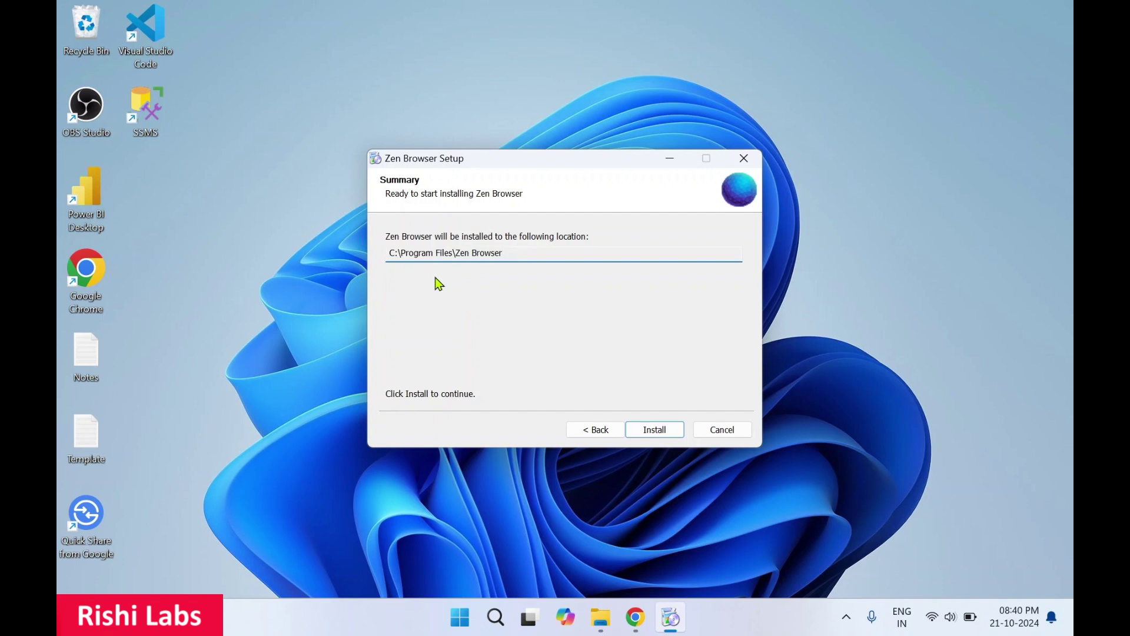
click(657, 436)
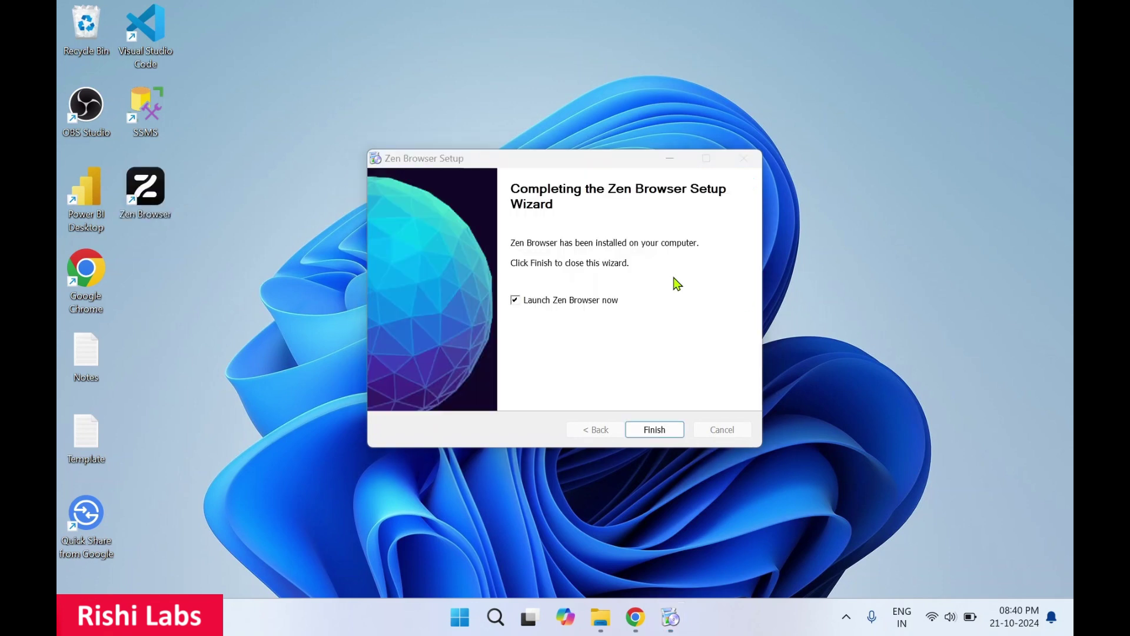
click(516, 302)
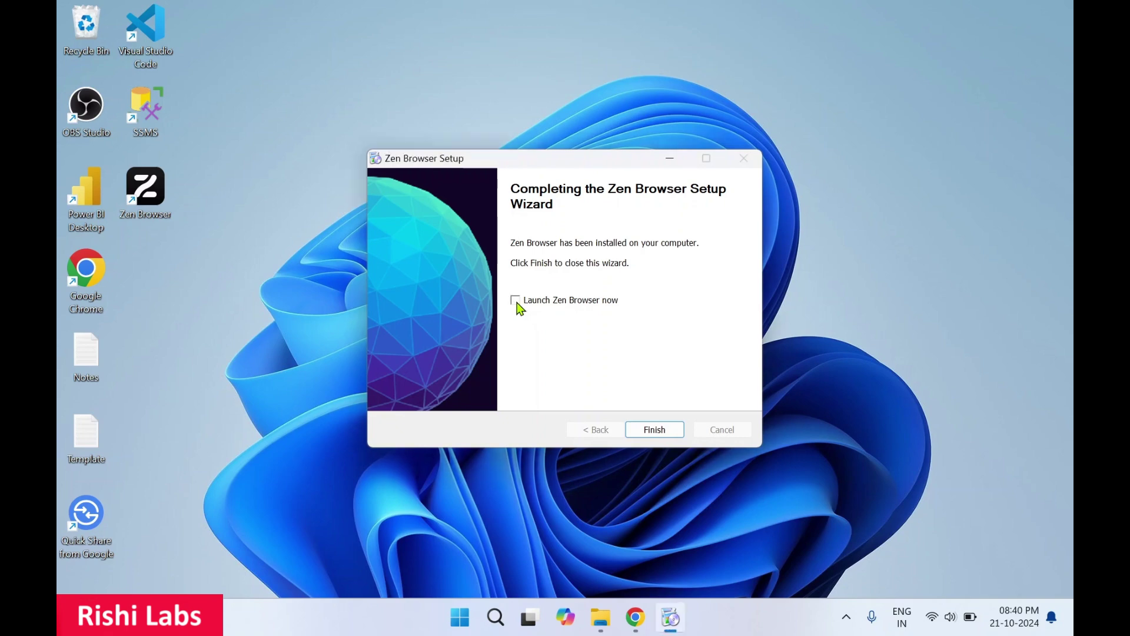
- Finish the installer and start Zen Browser from its desktop shortcut
click(654, 430)
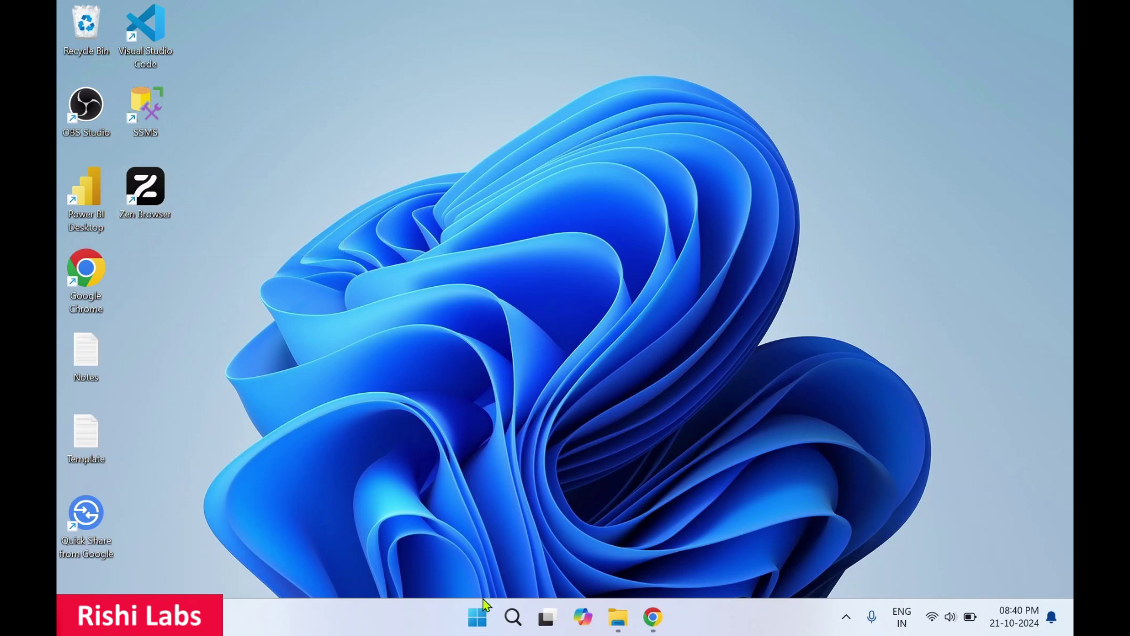
click(477, 625)
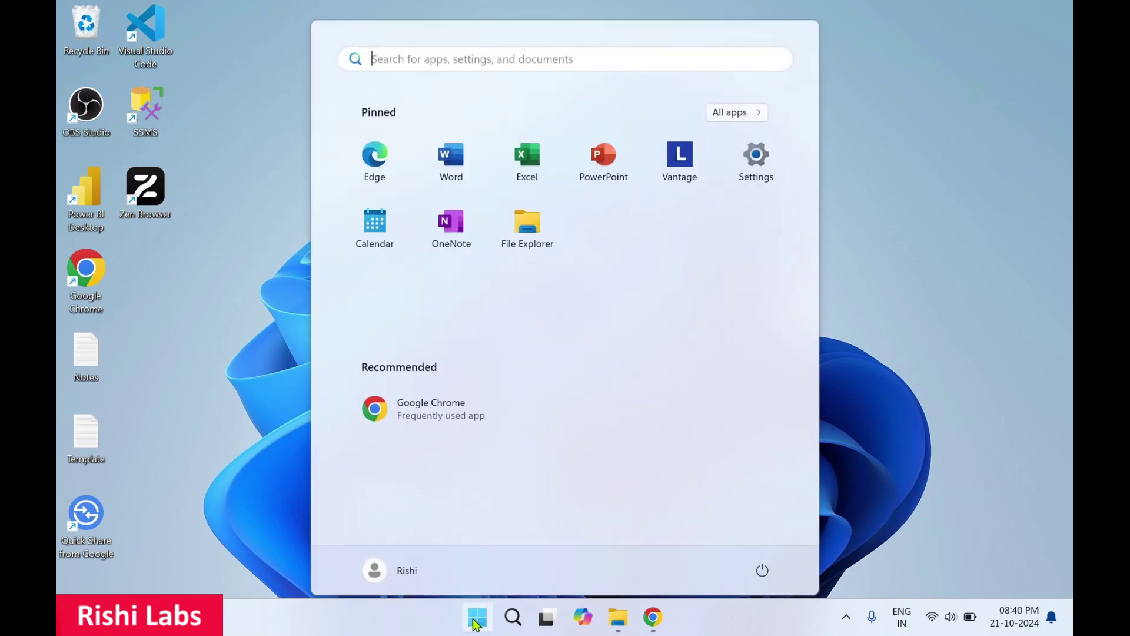
click(457, 51)
text(zen)
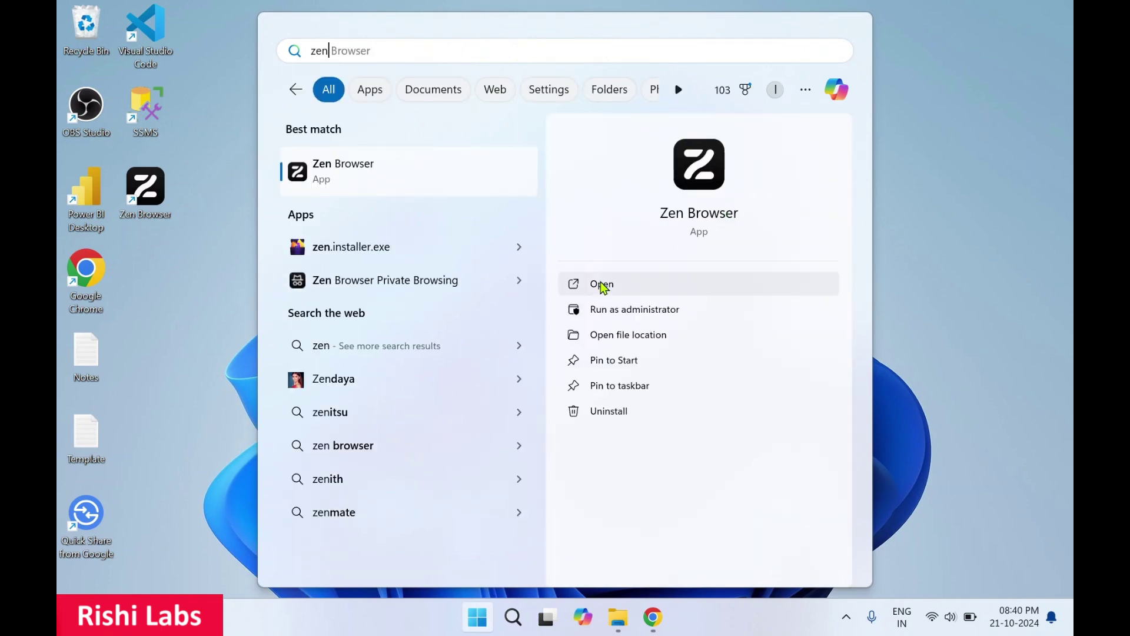
click(195, 277)
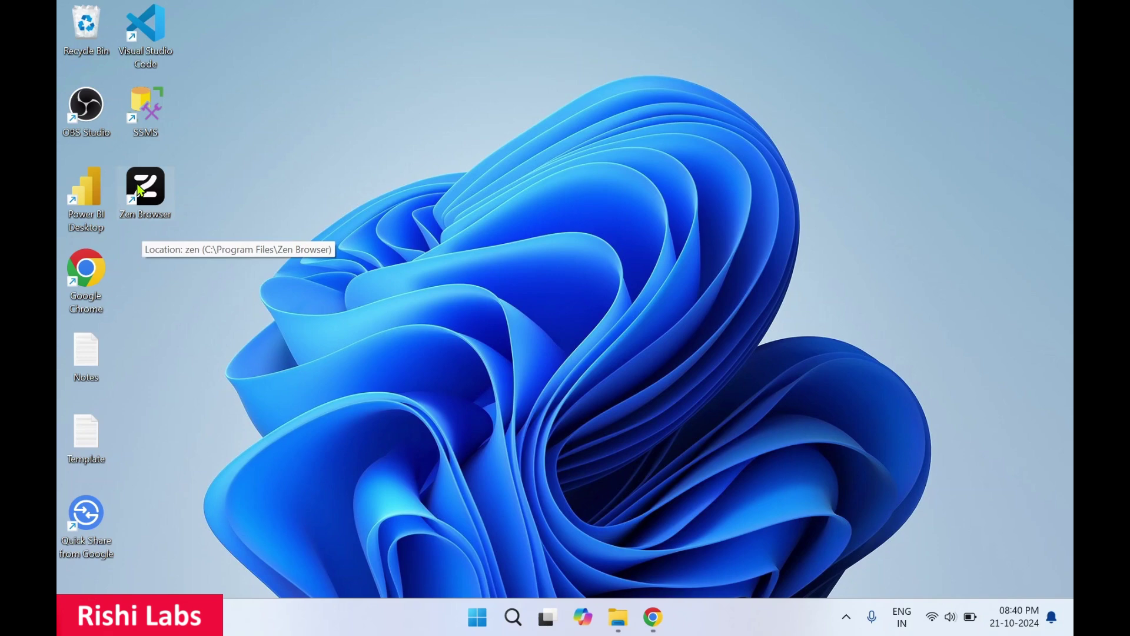
double_click(140, 192)
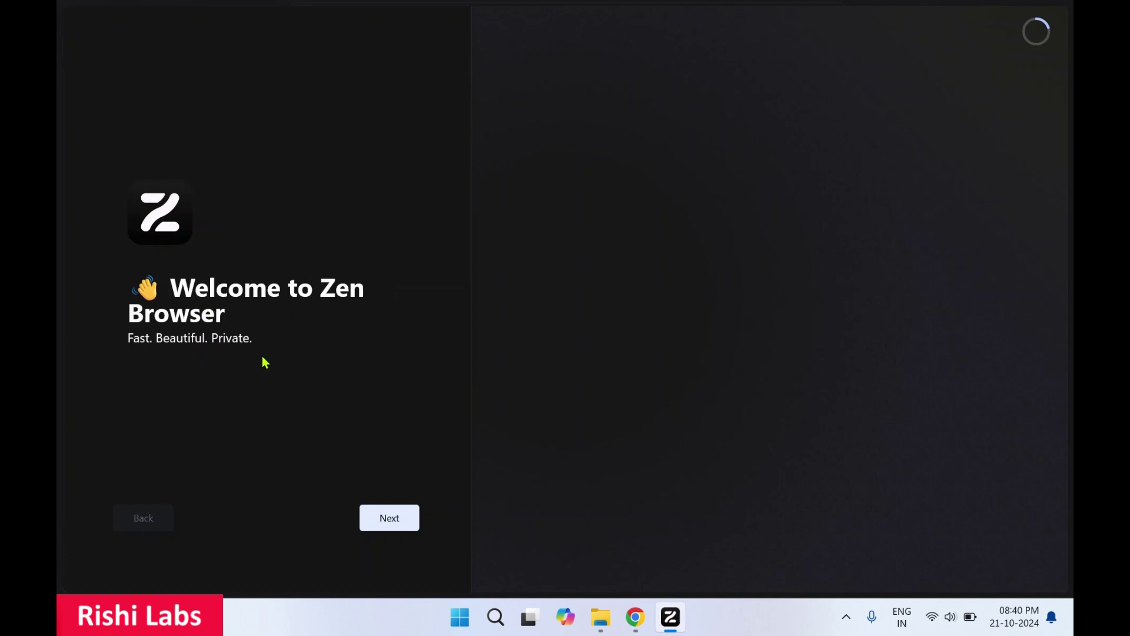
- Choose the blue accent colour and the light theme, then advance to favourites import
click(391, 530)
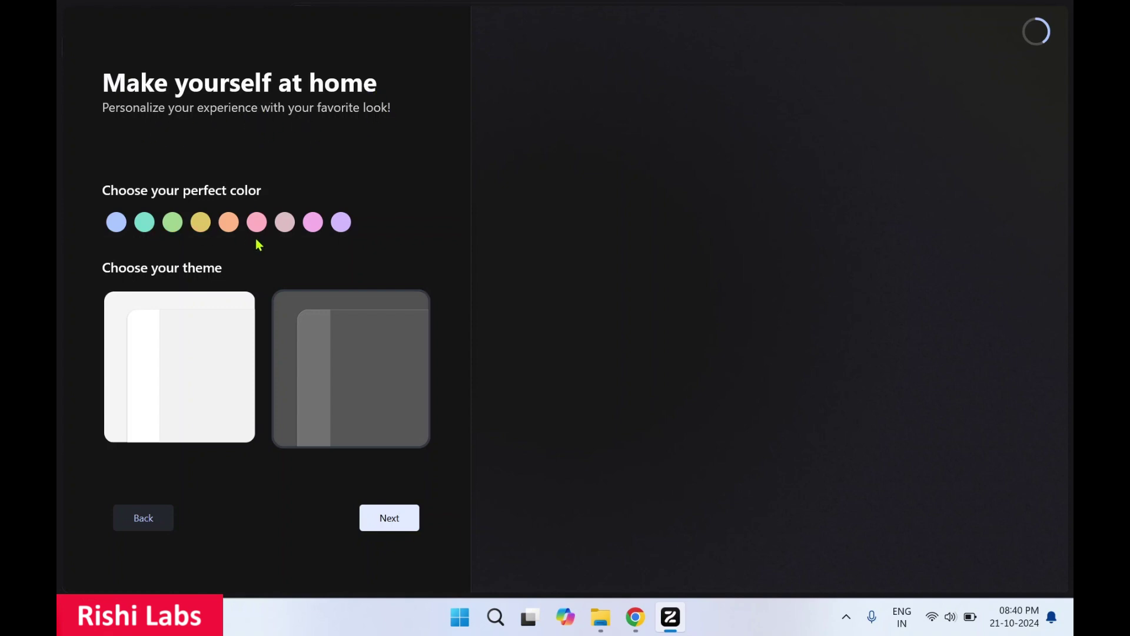
click(117, 223)
click(228, 395)
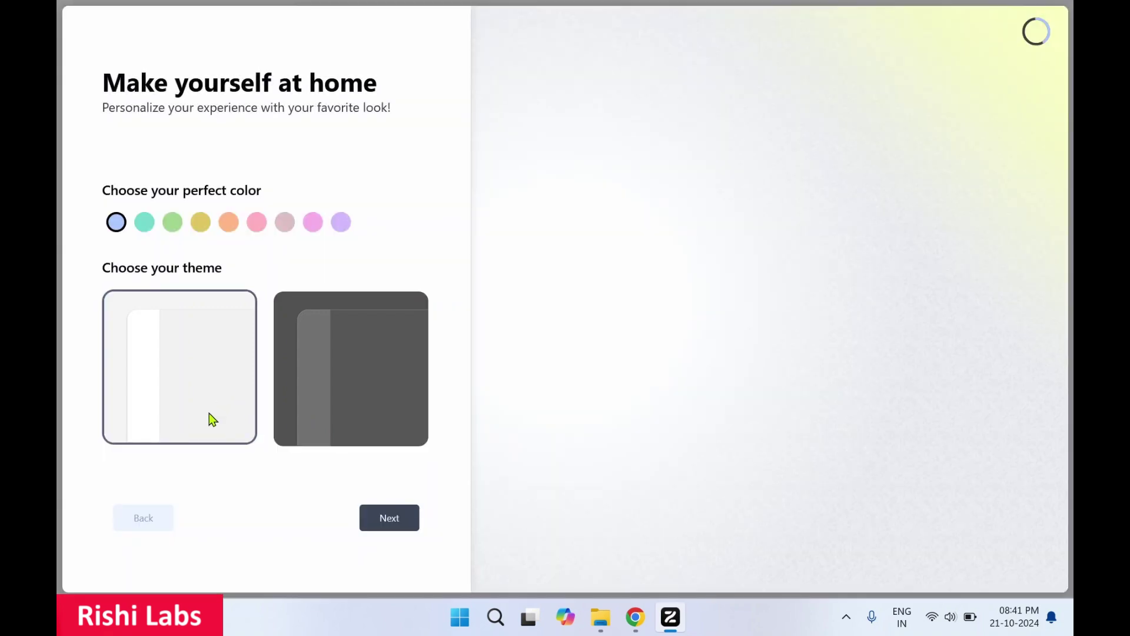
click(396, 520)
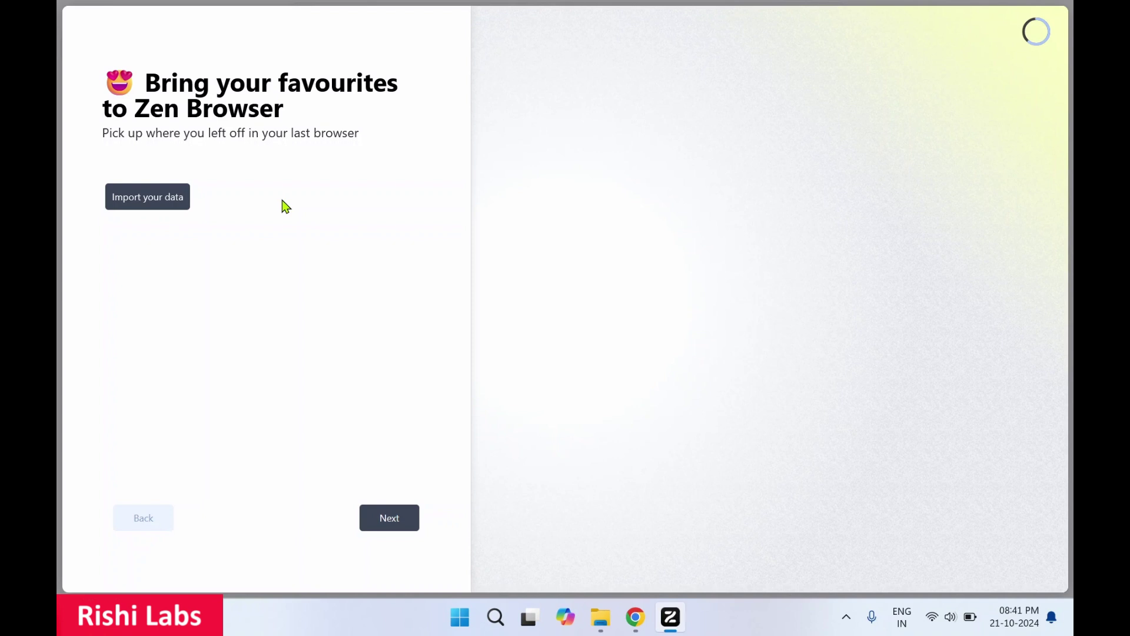
- Open Import Browser Data, check the source browser list, then cancel the import
click(177, 201)
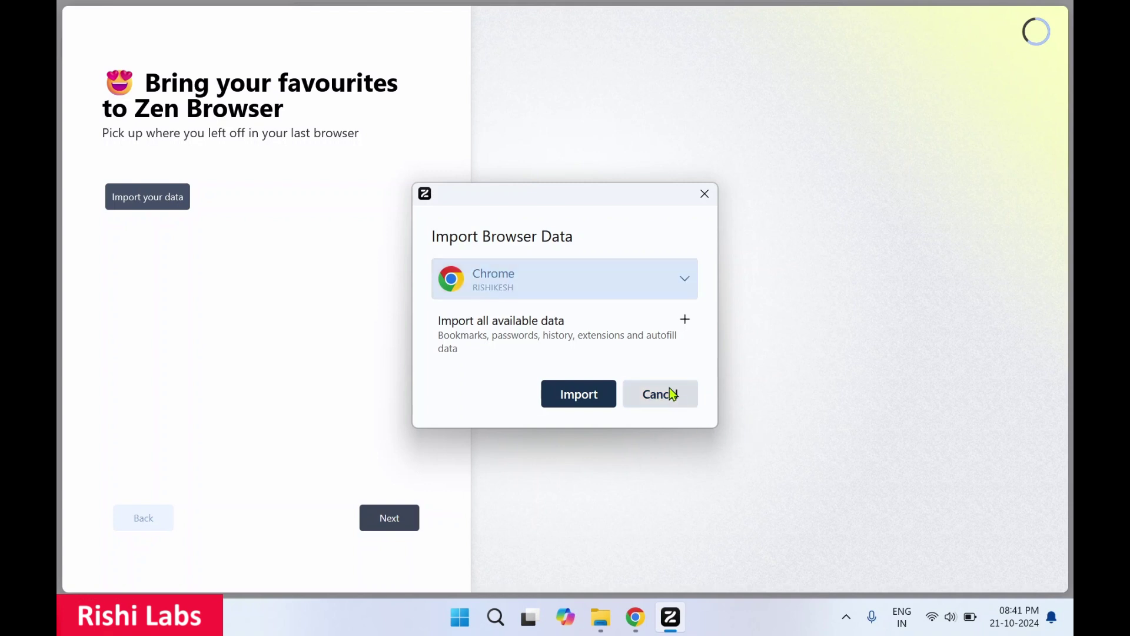
click(691, 281)
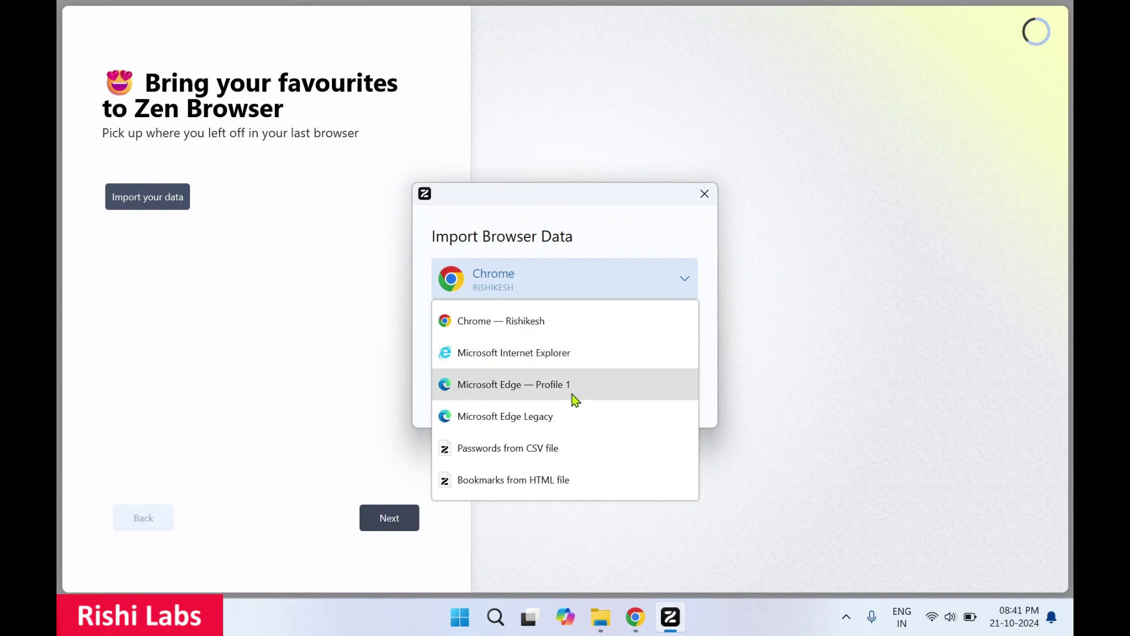
click(625, 236)
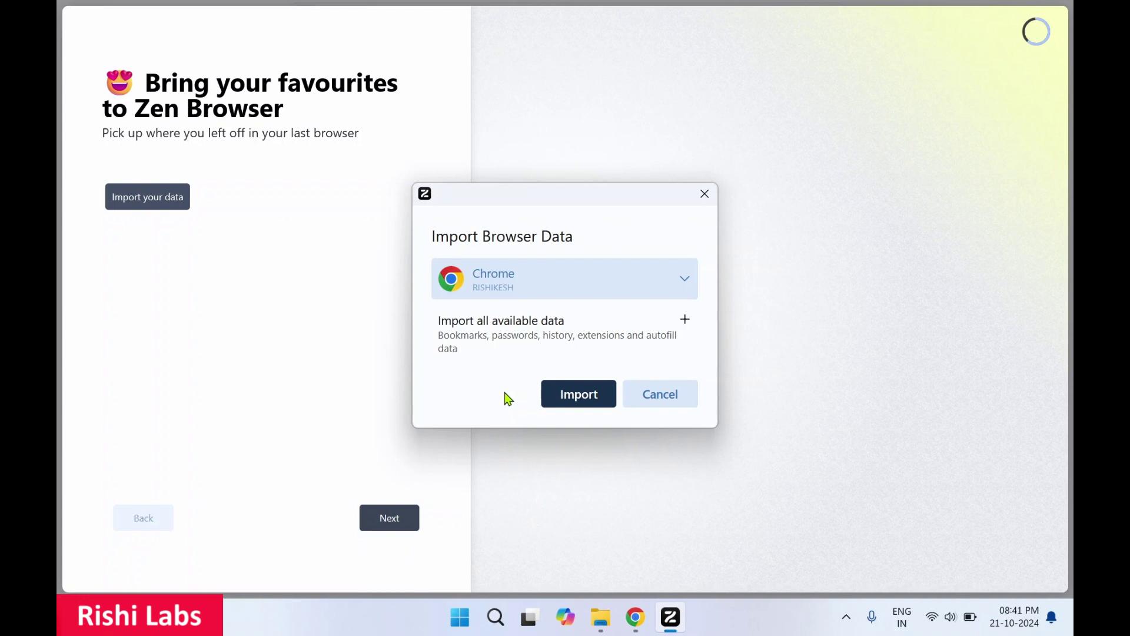
click(681, 411)
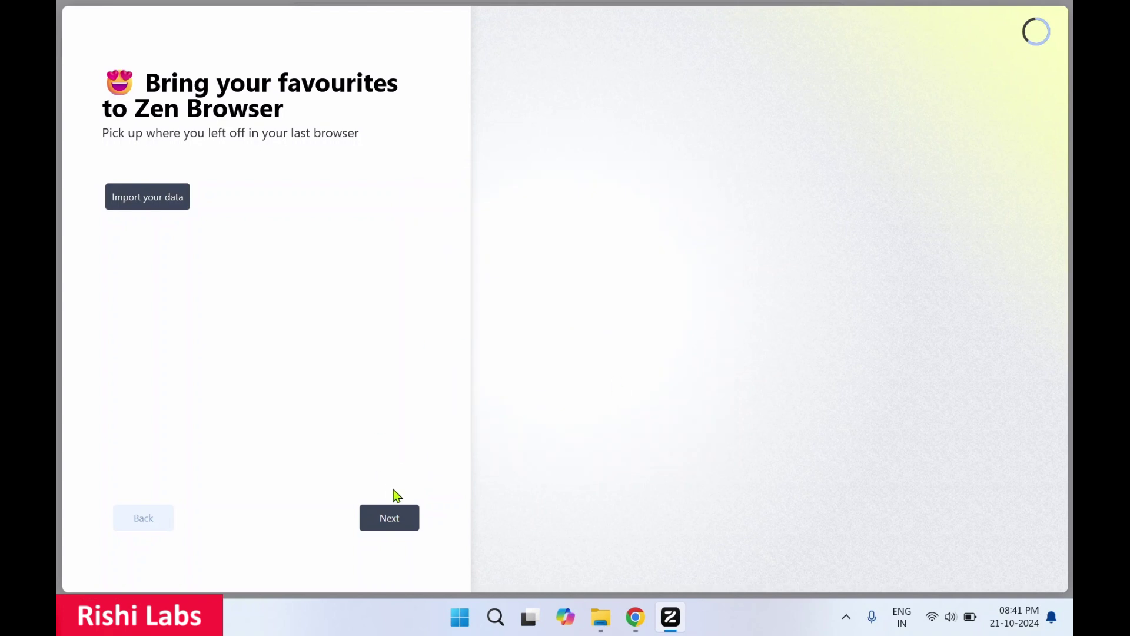
- Step through the search engine page and finish onboarding to reach the welcome page
click(387, 522)
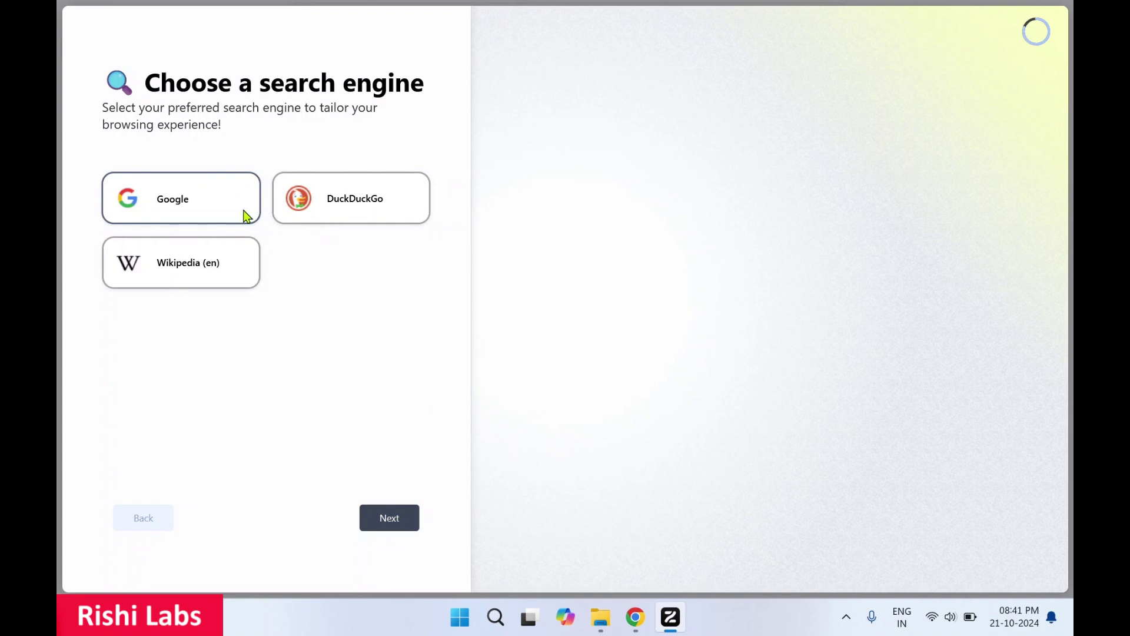
click(398, 525)
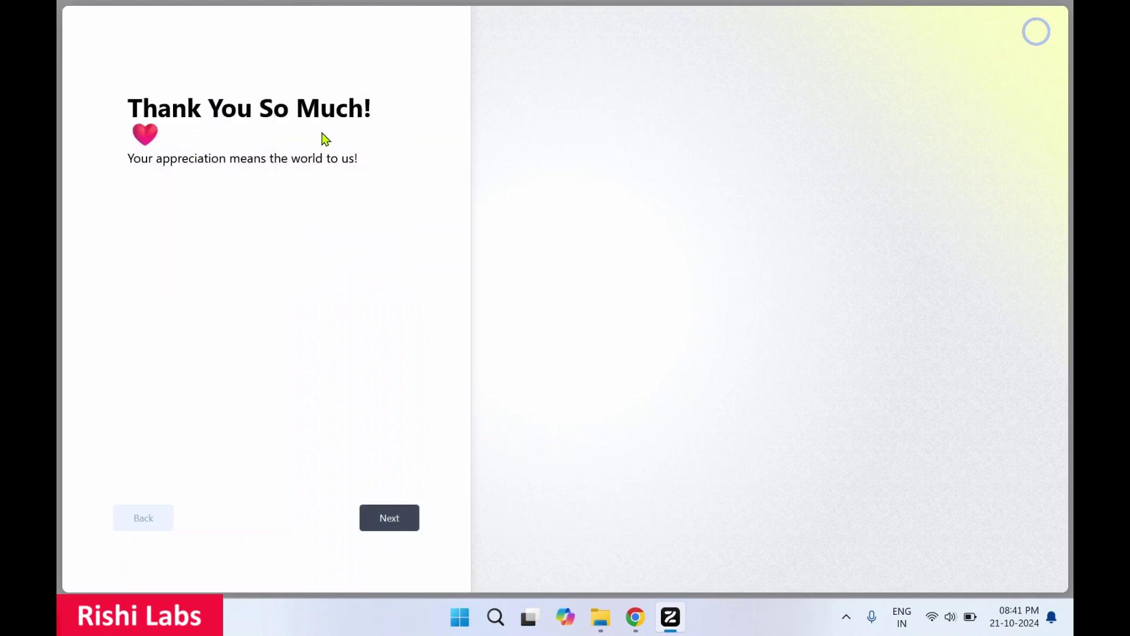
click(396, 522)
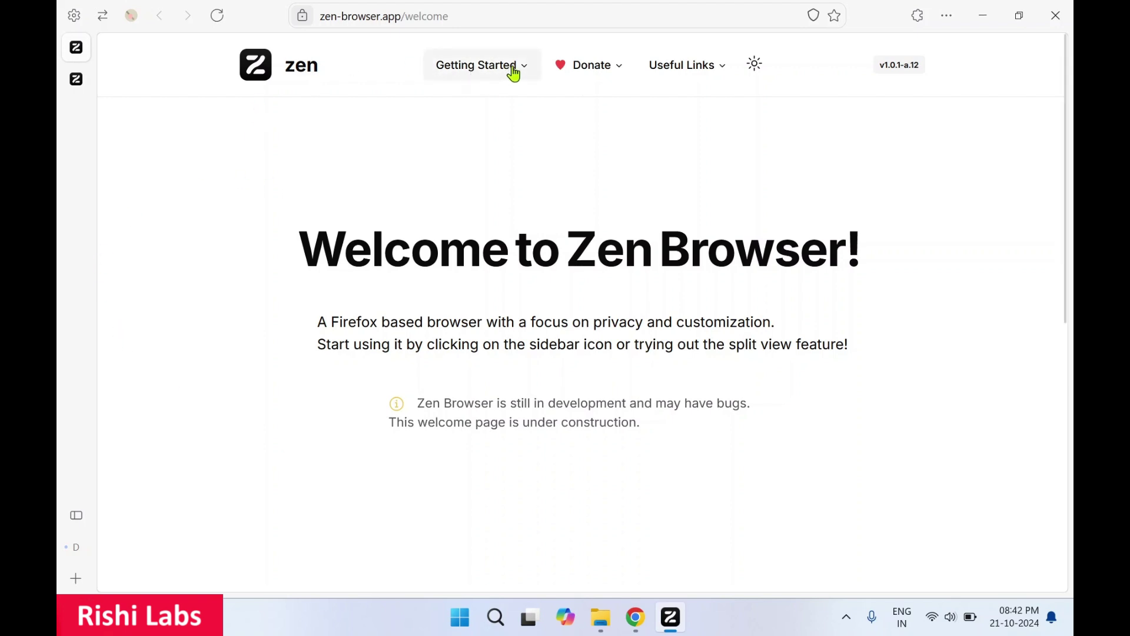
- Show the Getting Started dropdown listing Download, Zen Mods and Release Notes
mouse_move(517, 72)
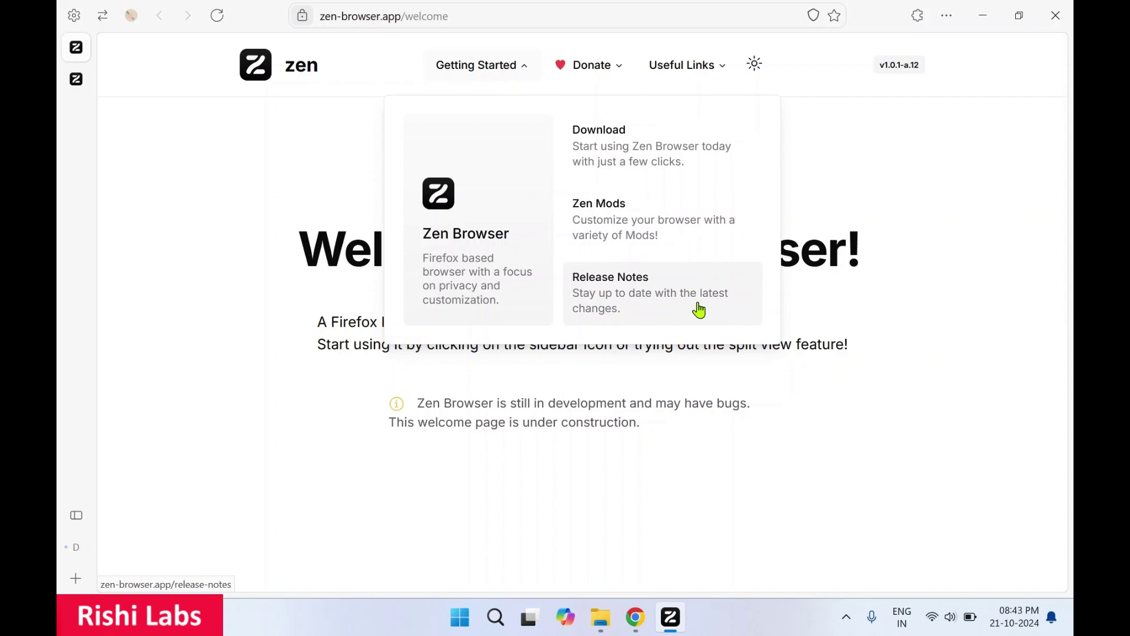
- Open Zen Mods, scroll through the mod cards back to the top, and toggle the sidebar
click(701, 248)
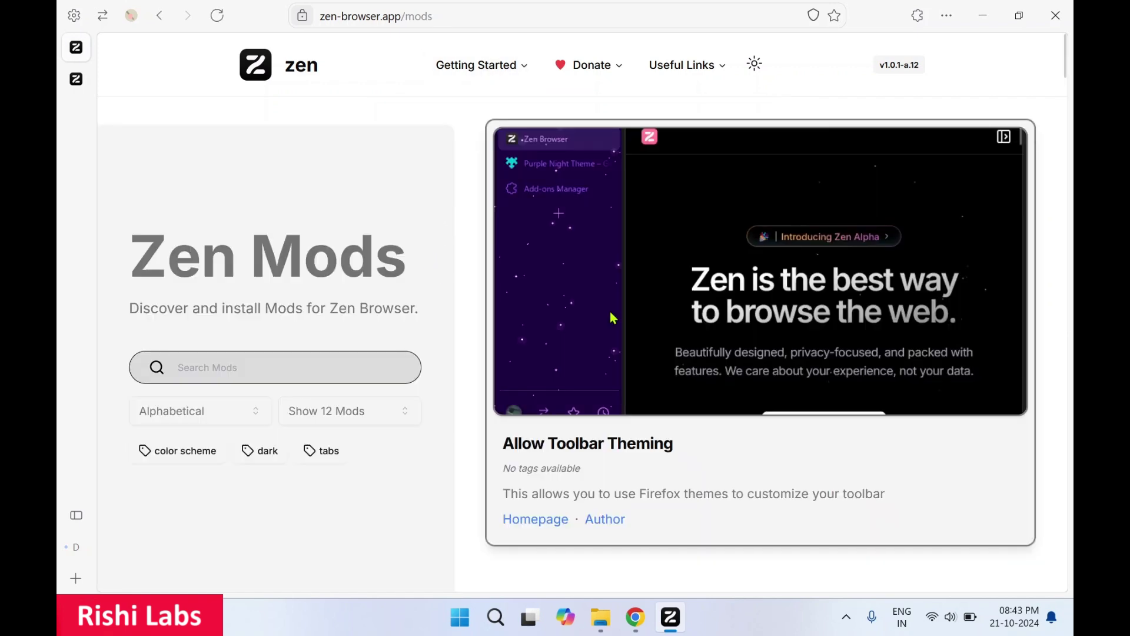
scroll(363, 366, down, 3)
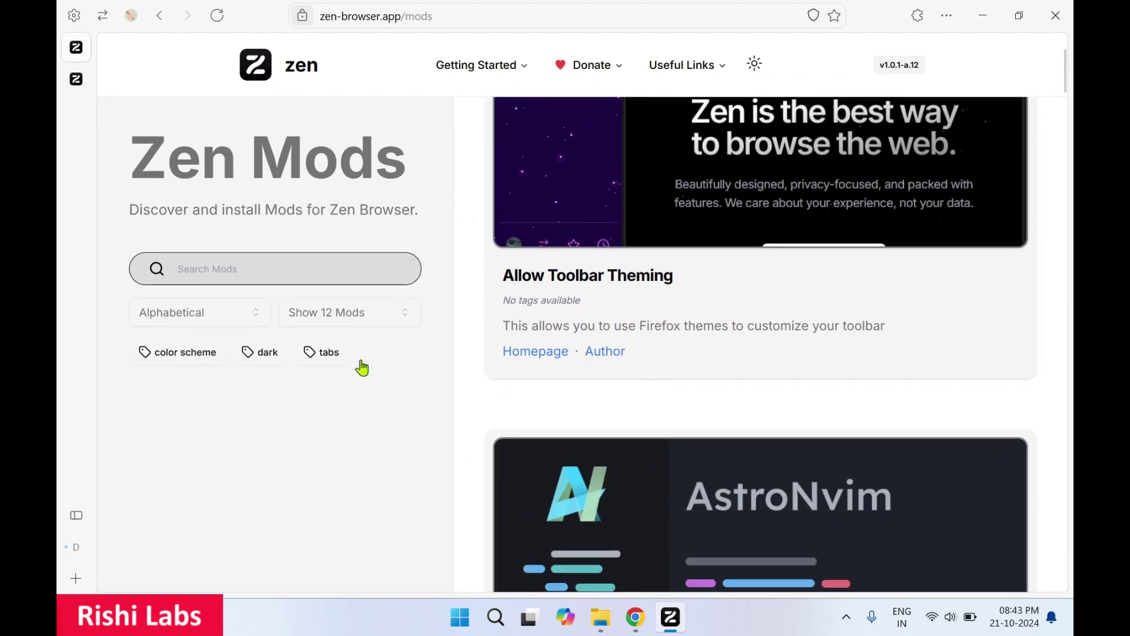
scroll(294, 443, up, 3)
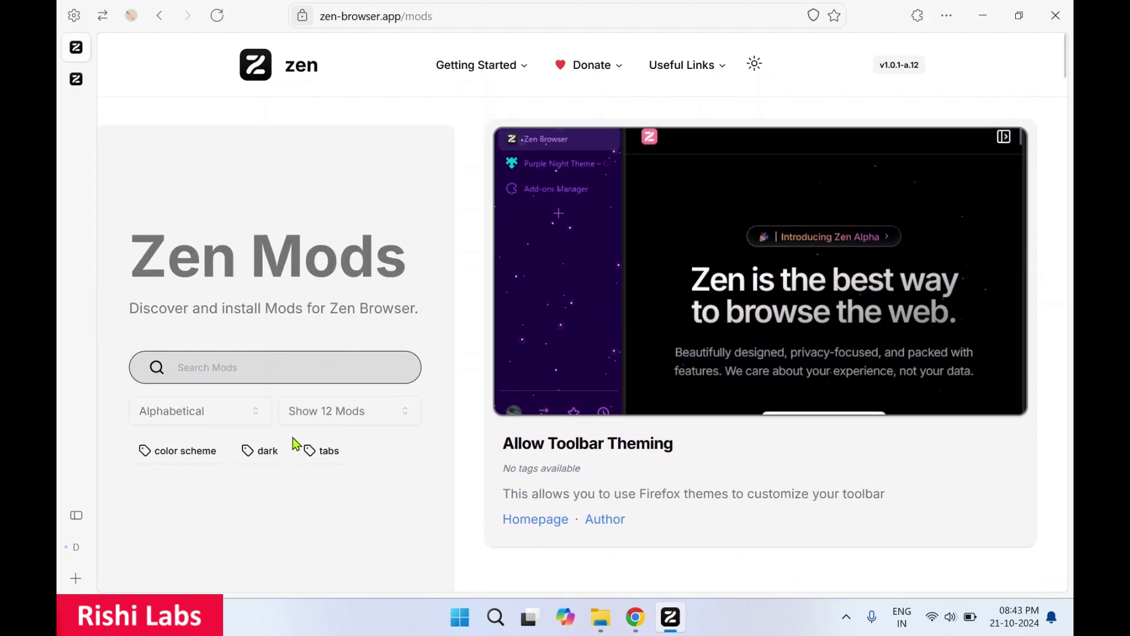
scroll(683, 465, down, 10)
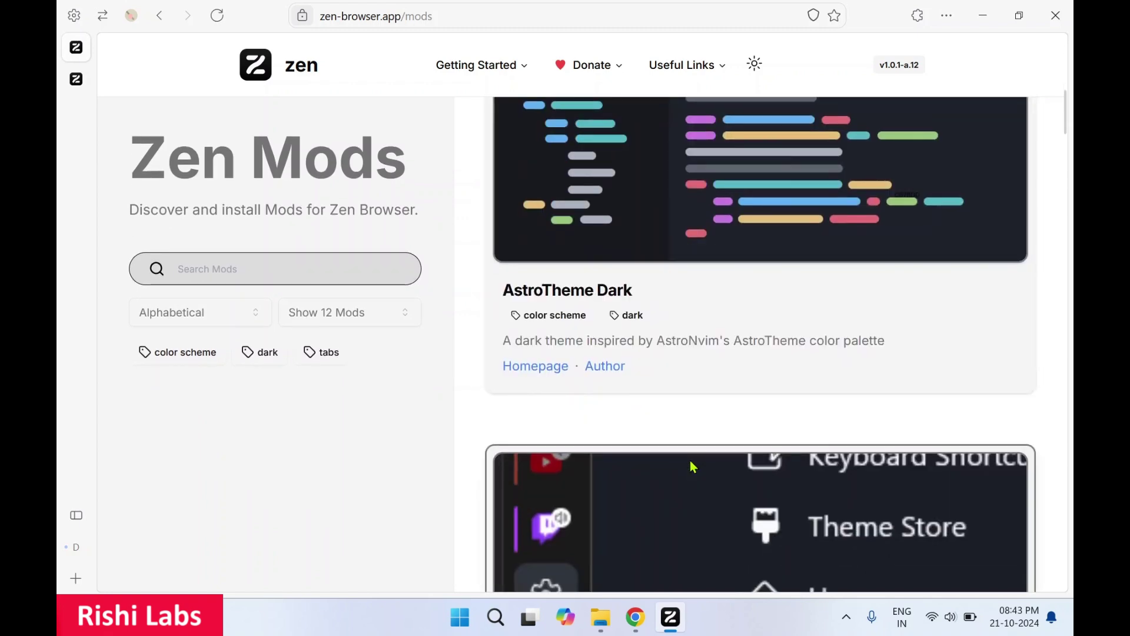
scroll(710, 430, down, 10)
scroll(714, 429, down, 5)
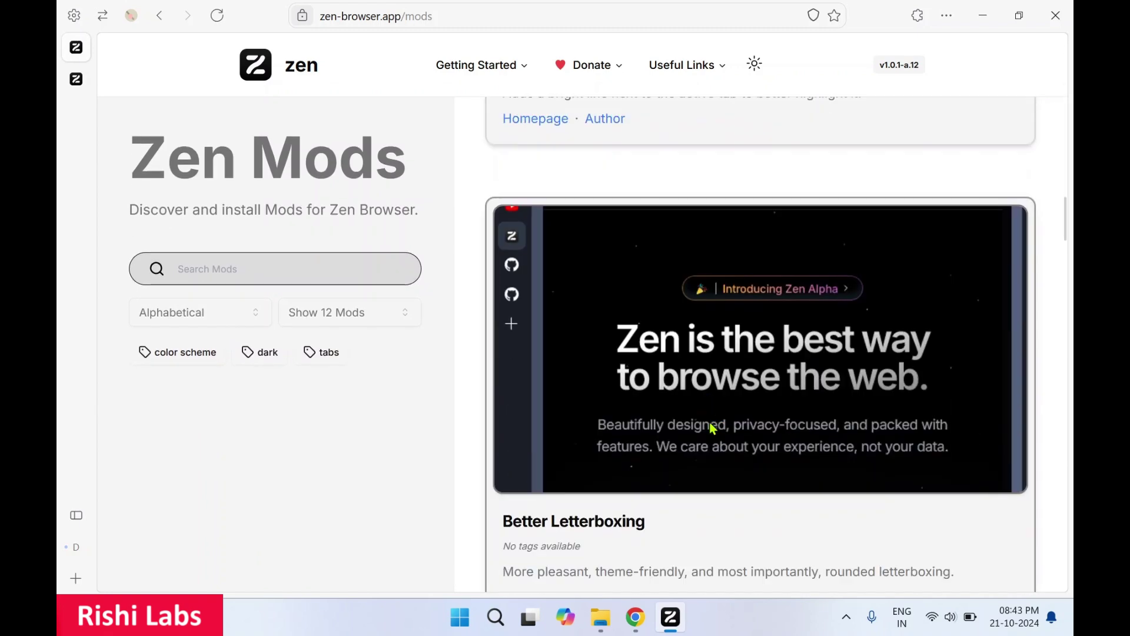
scroll(714, 429, up, 3)
scroll(714, 429, down, 5)
key(Home)
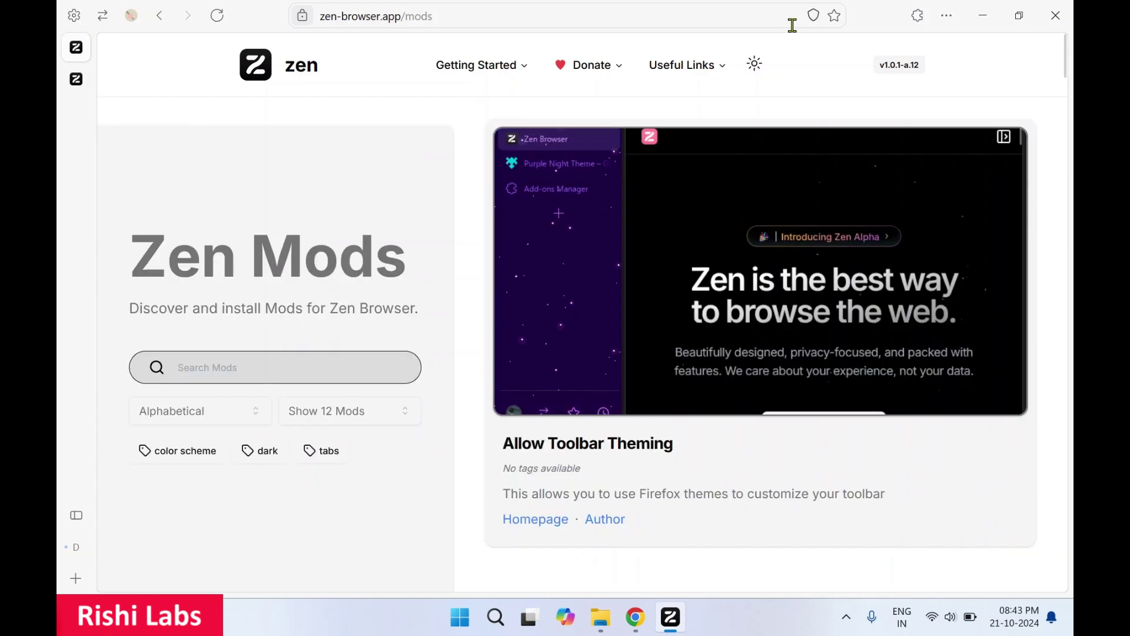
click(103, 20)
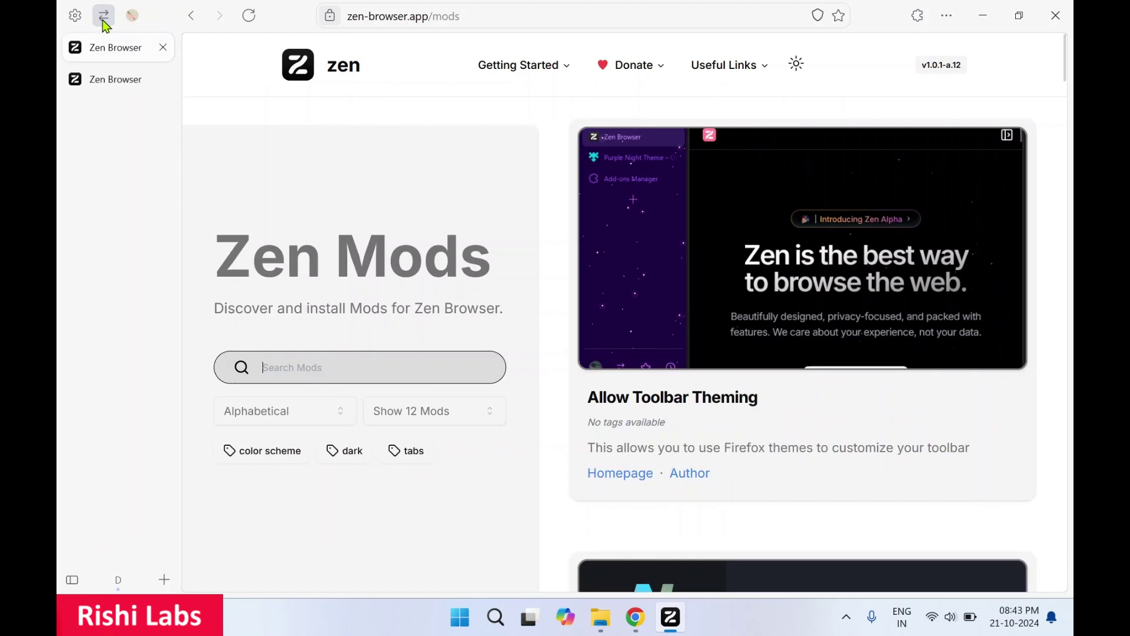
click(103, 20)
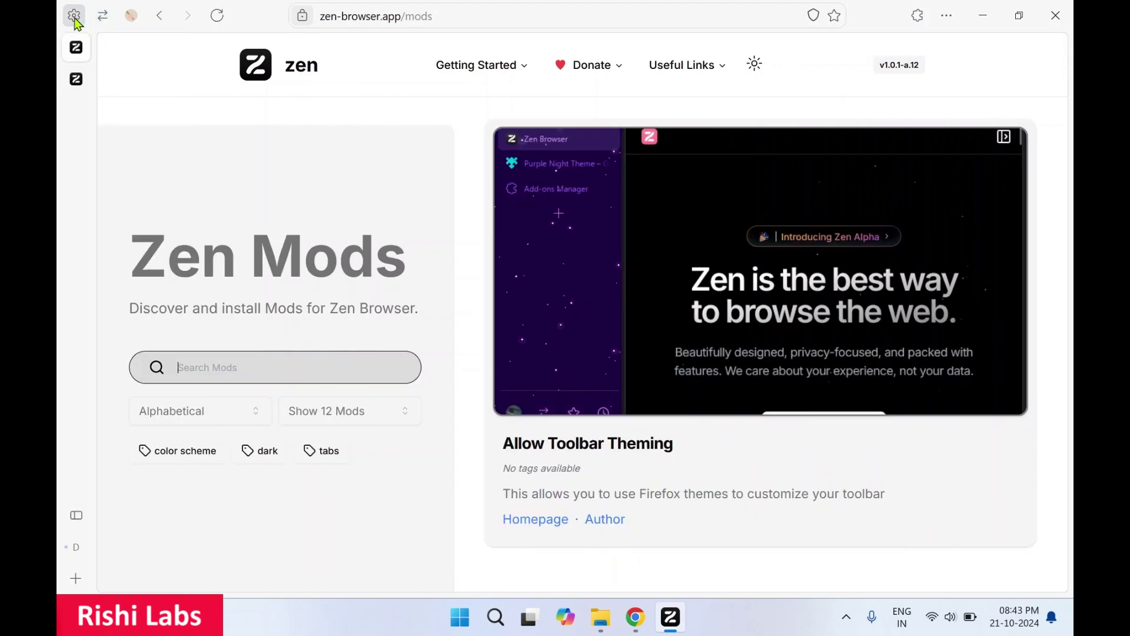
- Open Settings, scroll through General, and toggle 'Confirm before closing multiple tabs'
click(76, 21)
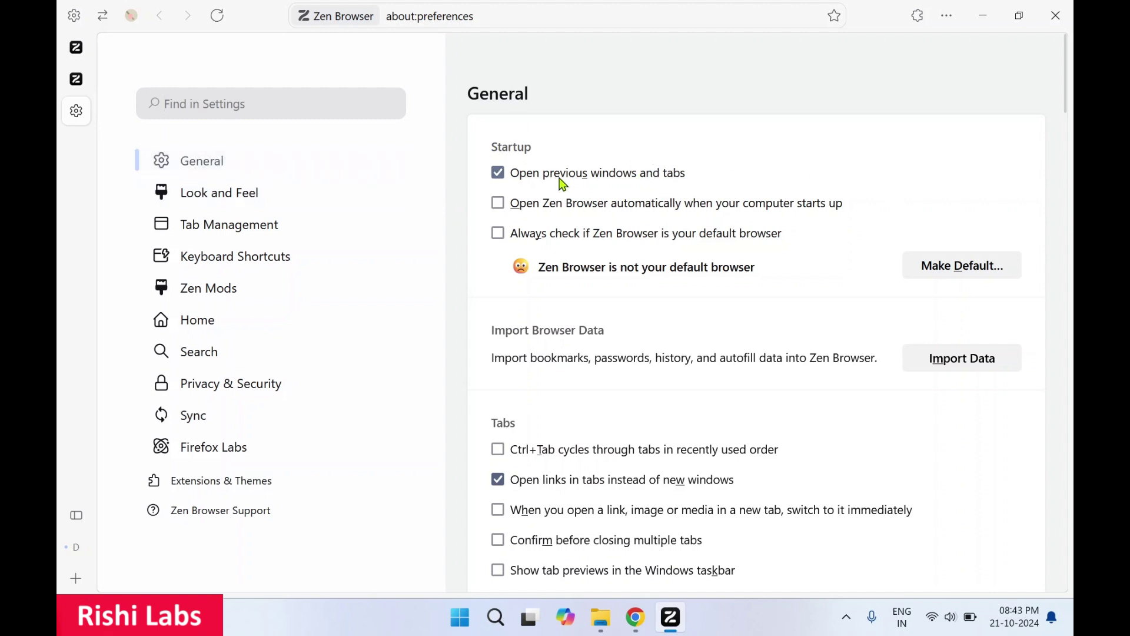
scroll(716, 241, down, 1)
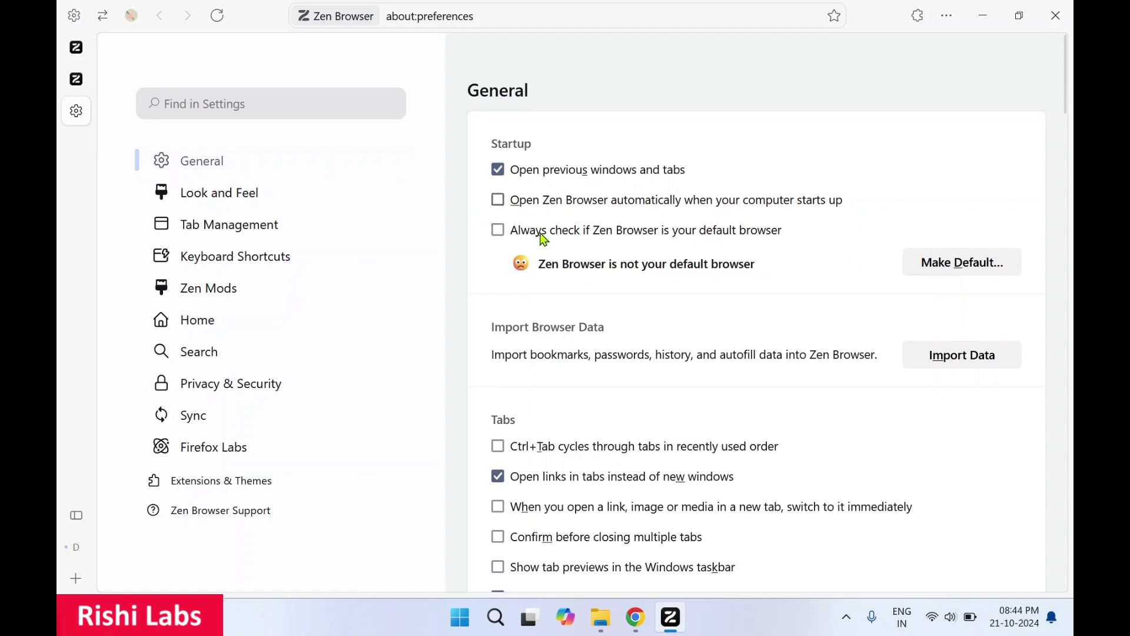
scroll(656, 287, down, 1)
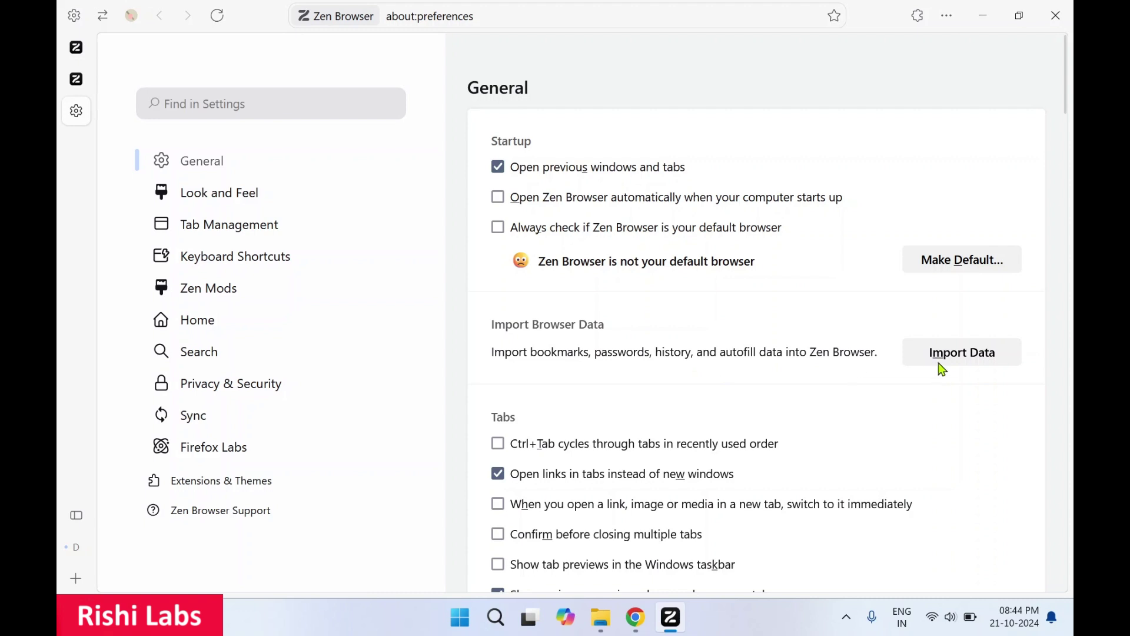
scroll(793, 374, down, 5)
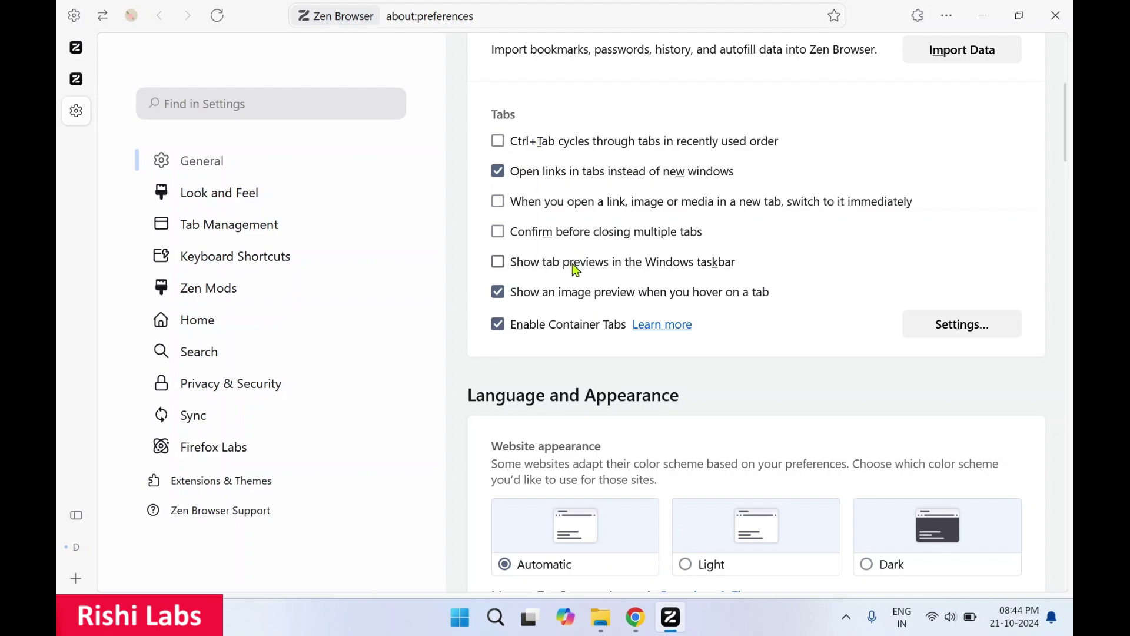
scroll(691, 270, down, 1)
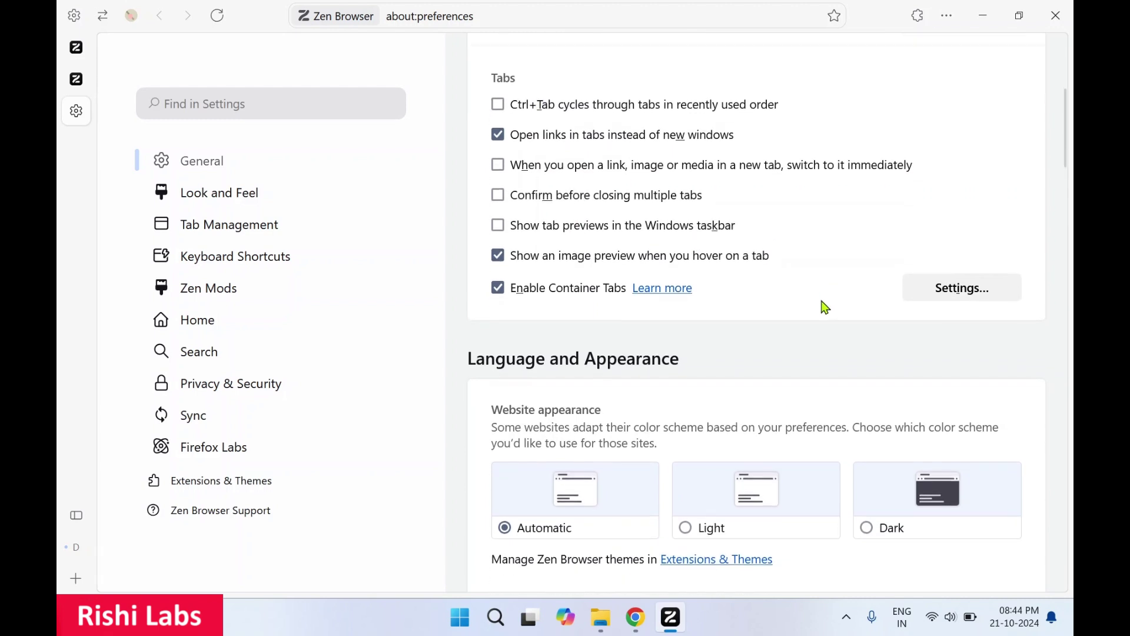
scroll(822, 305, down, 3)
scroll(593, 177, up, 1)
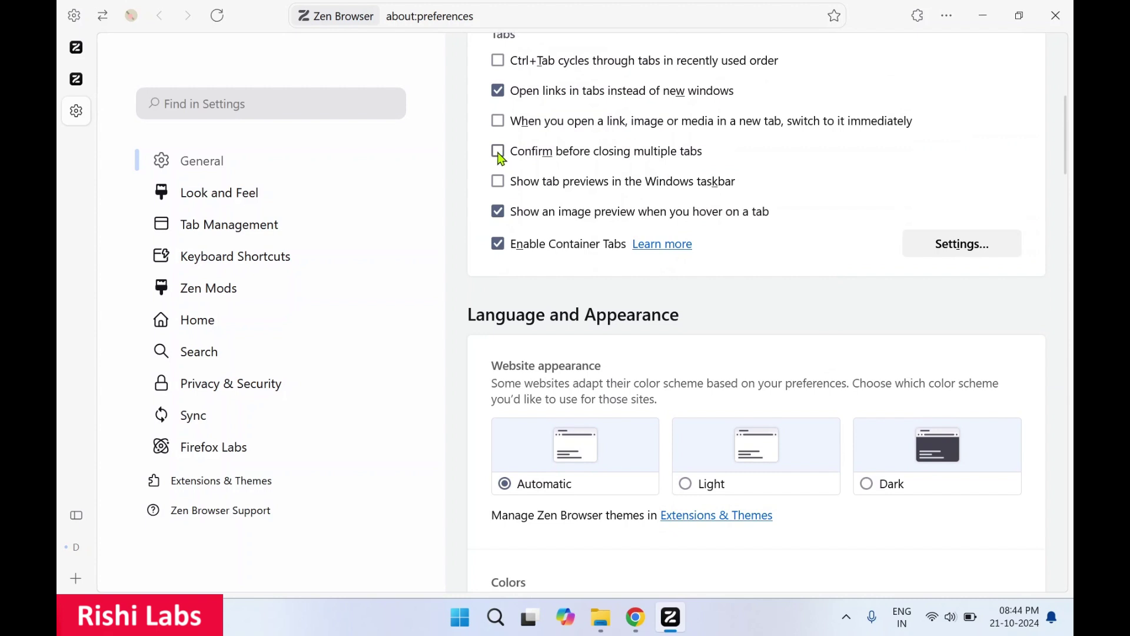
click(499, 153)
scroll(818, 249, down, 1)
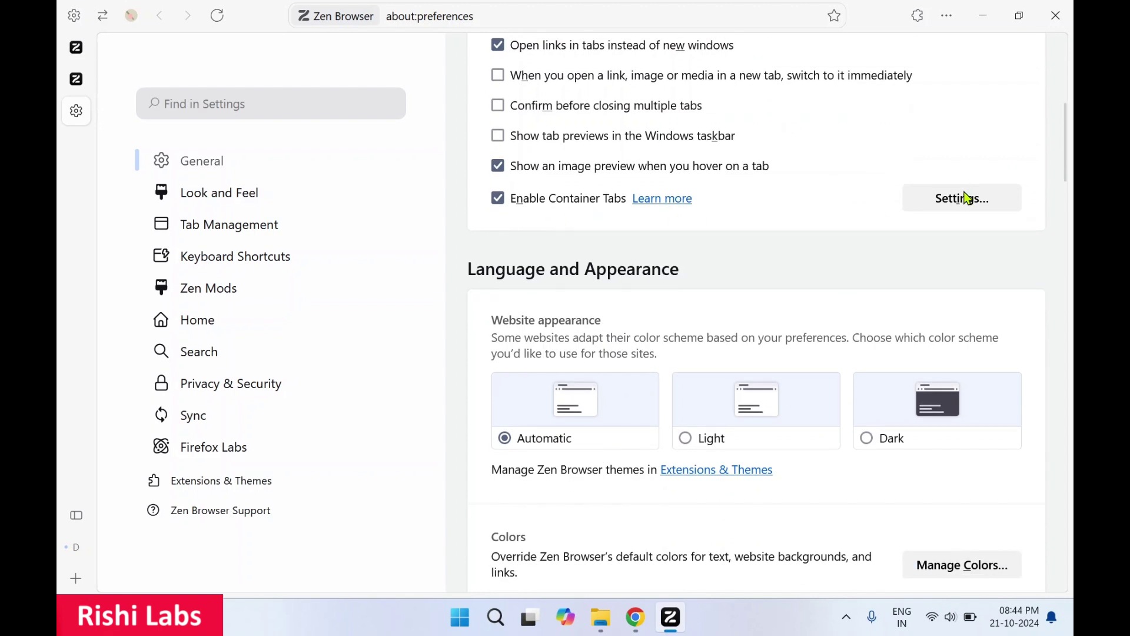
click(966, 198)
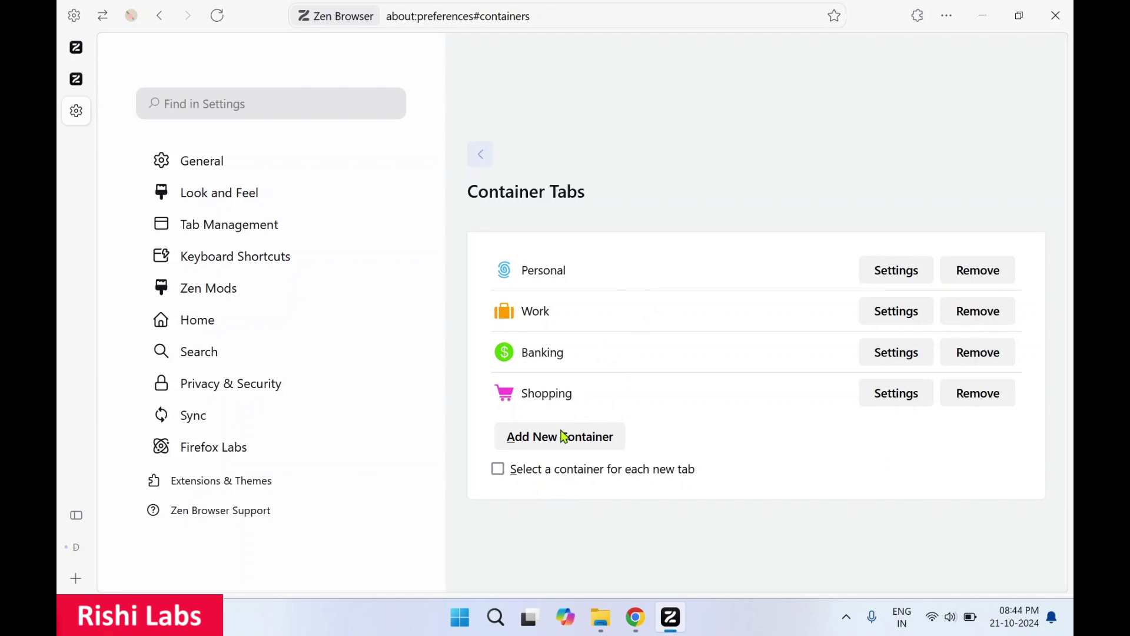
click(482, 156)
scroll(588, 355, down, 3)
scroll(589, 355, down, 8)
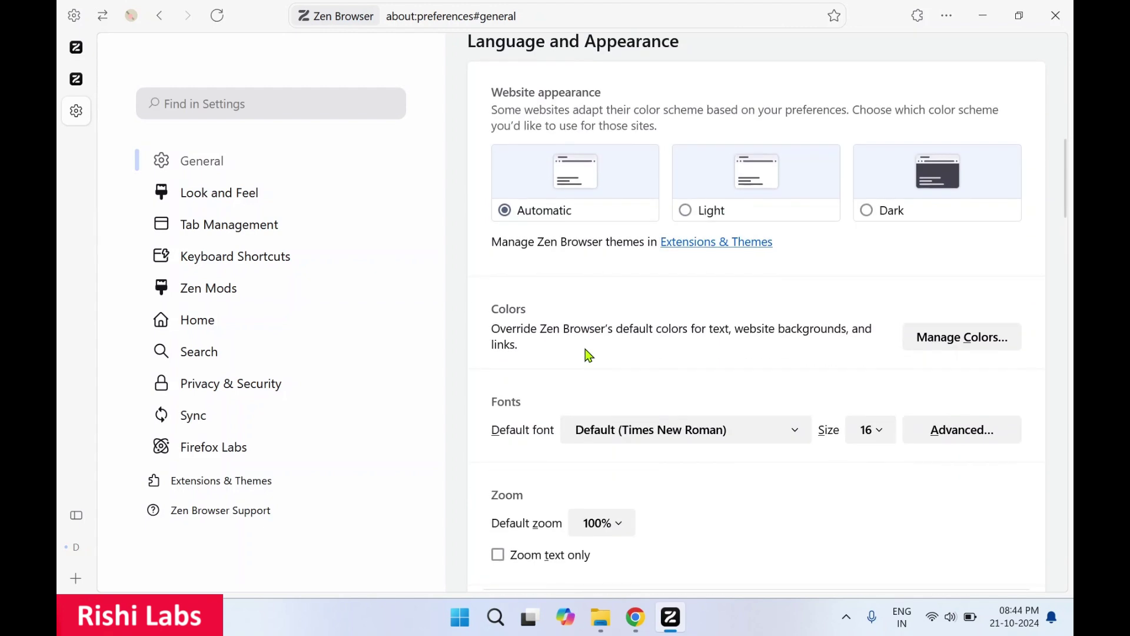
scroll(589, 355, up, 1)
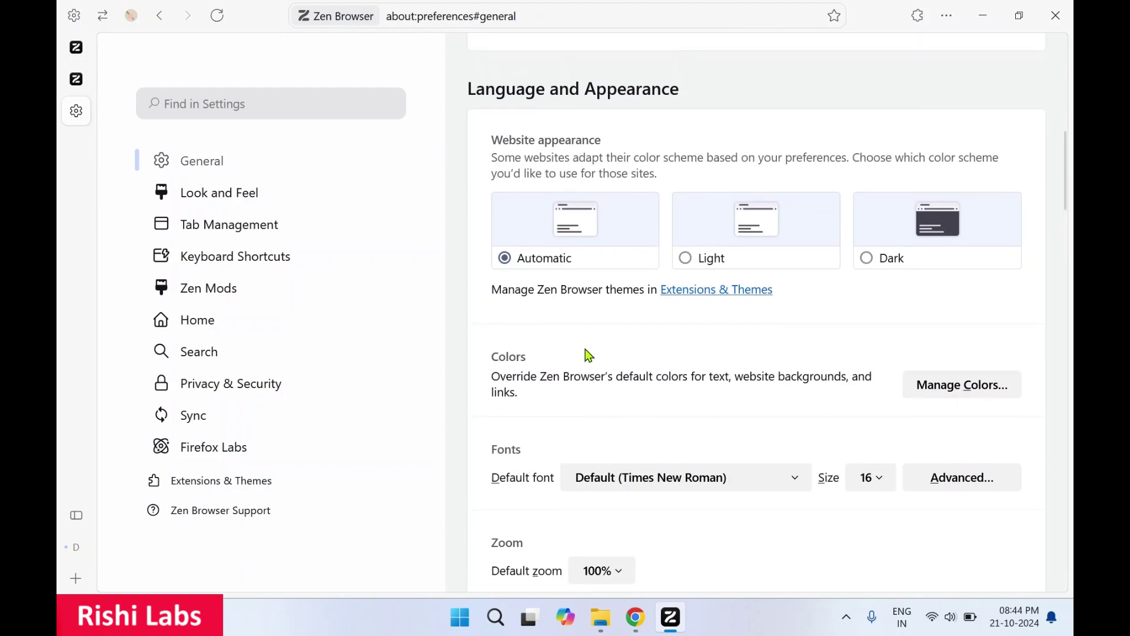
click(695, 263)
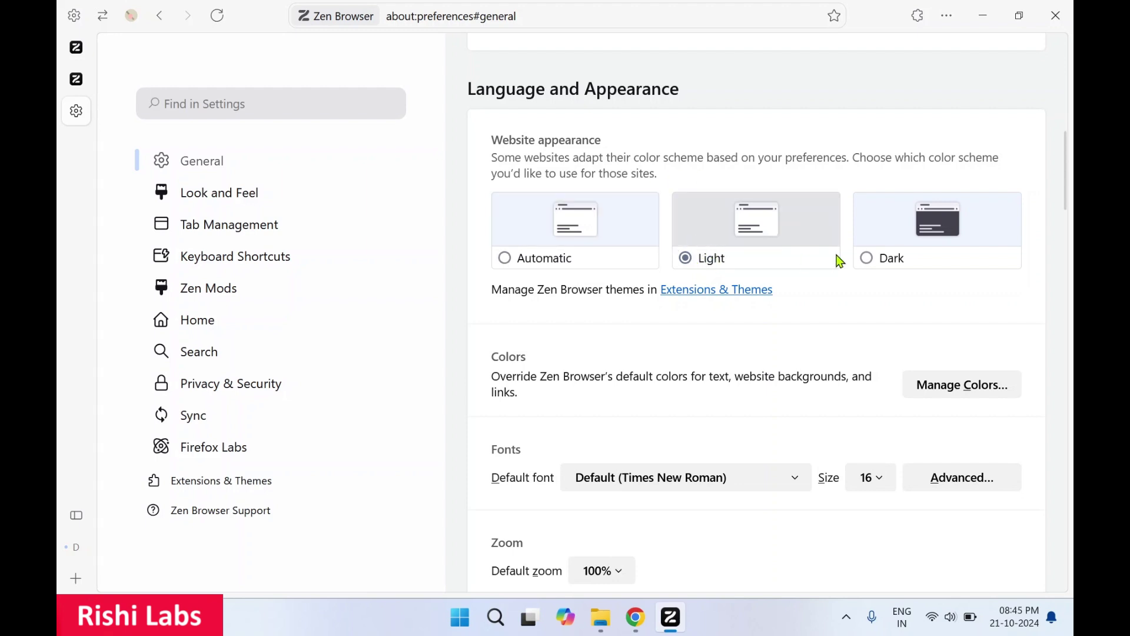
click(876, 265)
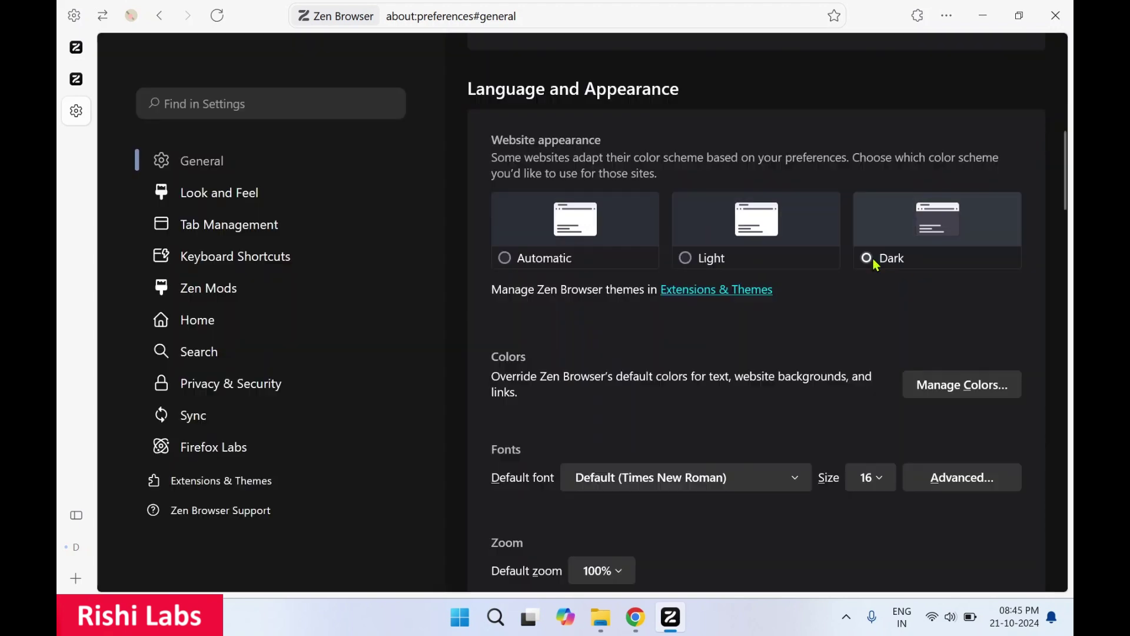
click(536, 262)
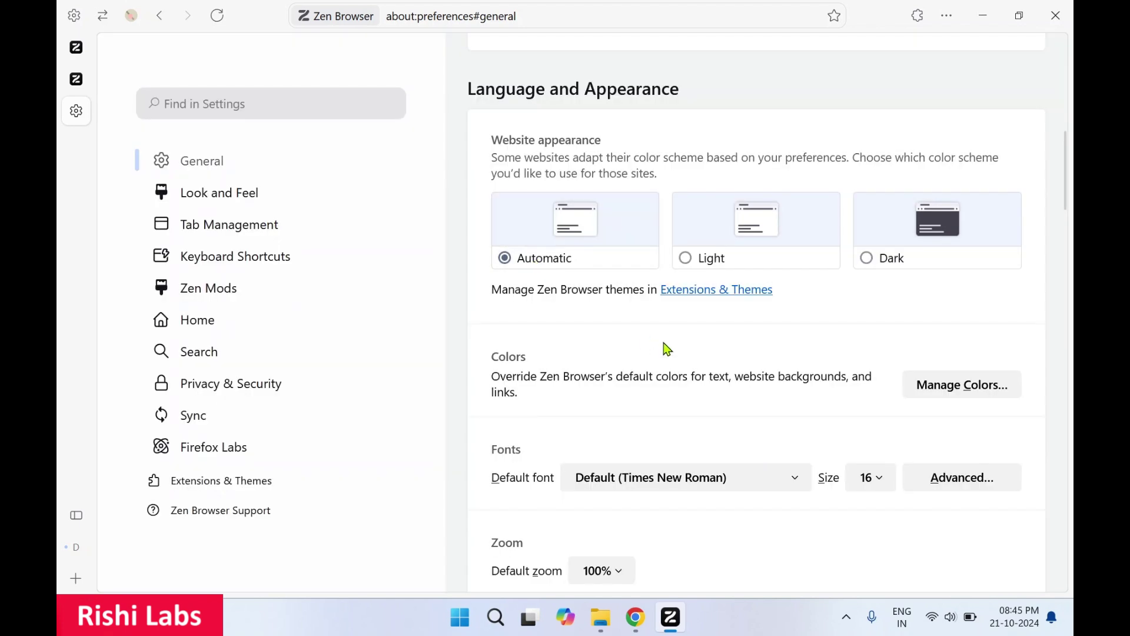
scroll(663, 348, down, 1)
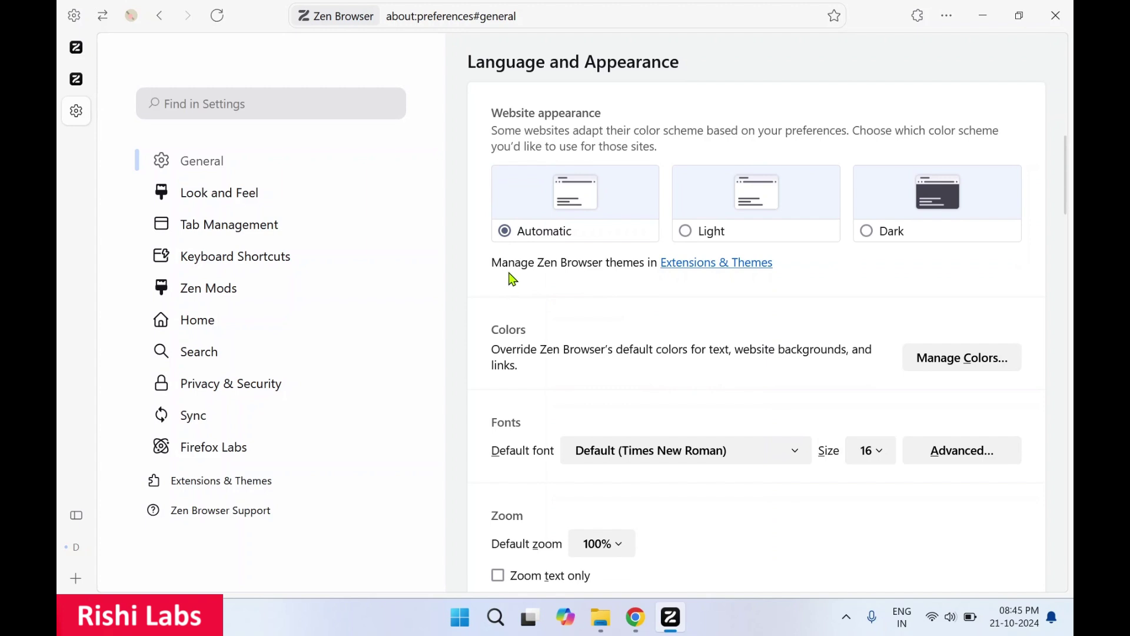
click(694, 277)
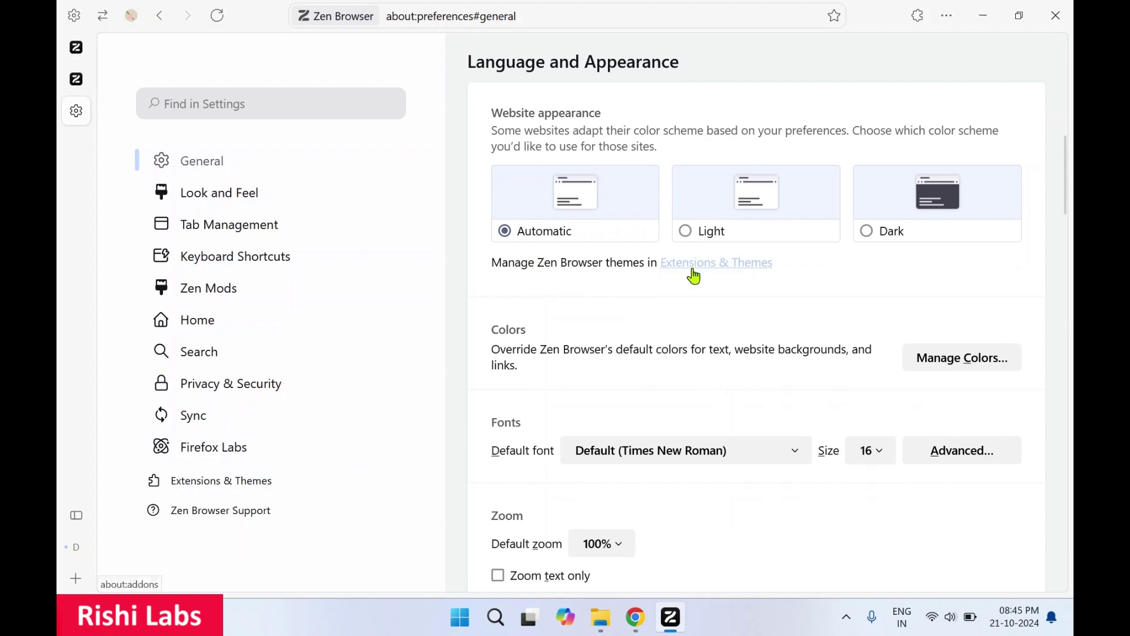
scroll(624, 283, down, 3)
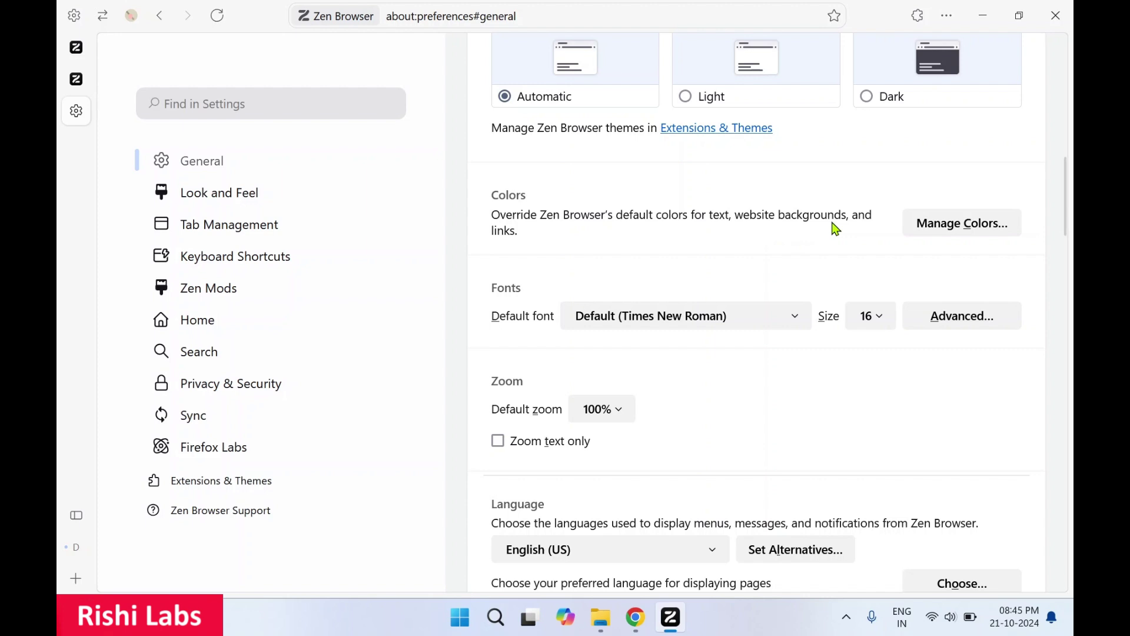
click(944, 229)
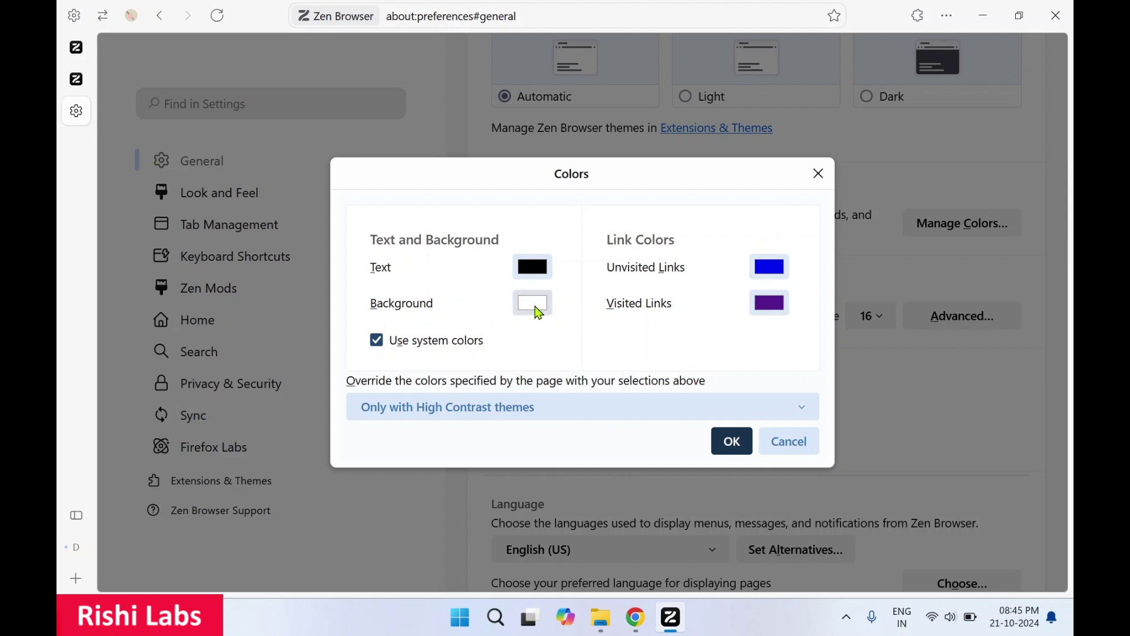
click(790, 443)
scroll(823, 412, down, 2)
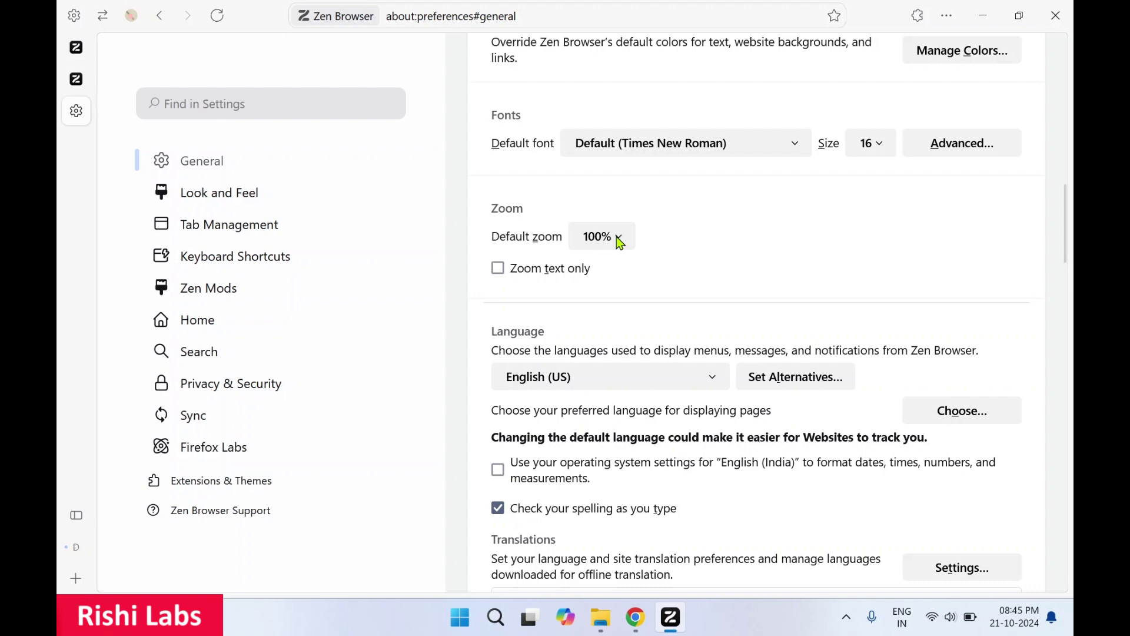
click(621, 244)
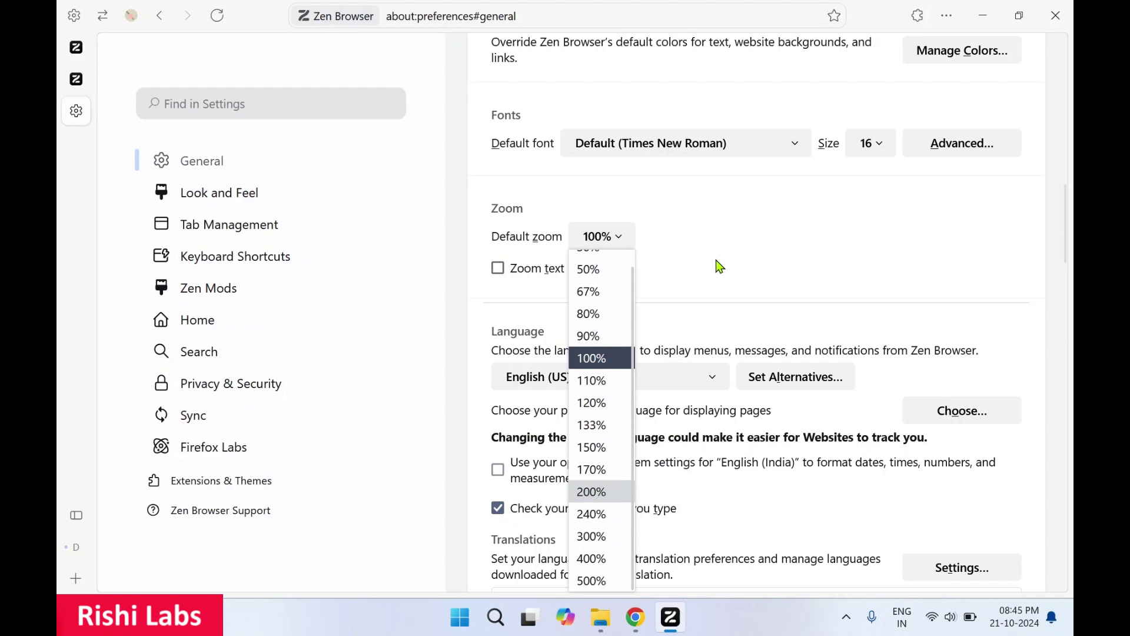
scroll(719, 257, down, 2)
scroll(725, 258, down, 2)
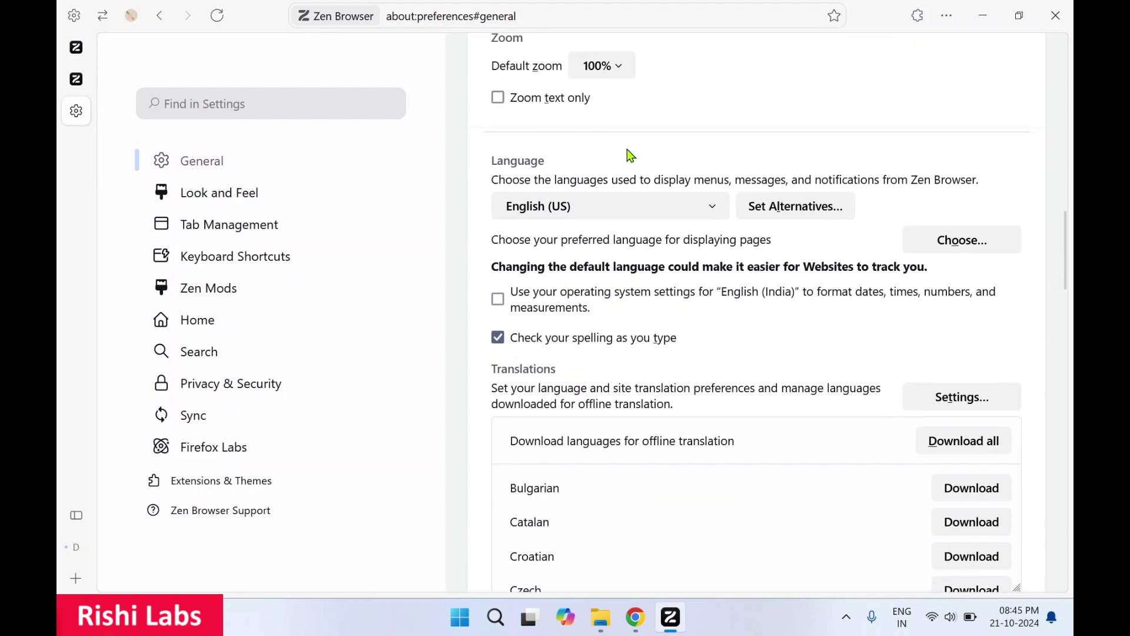
scroll(649, 217, down, 1)
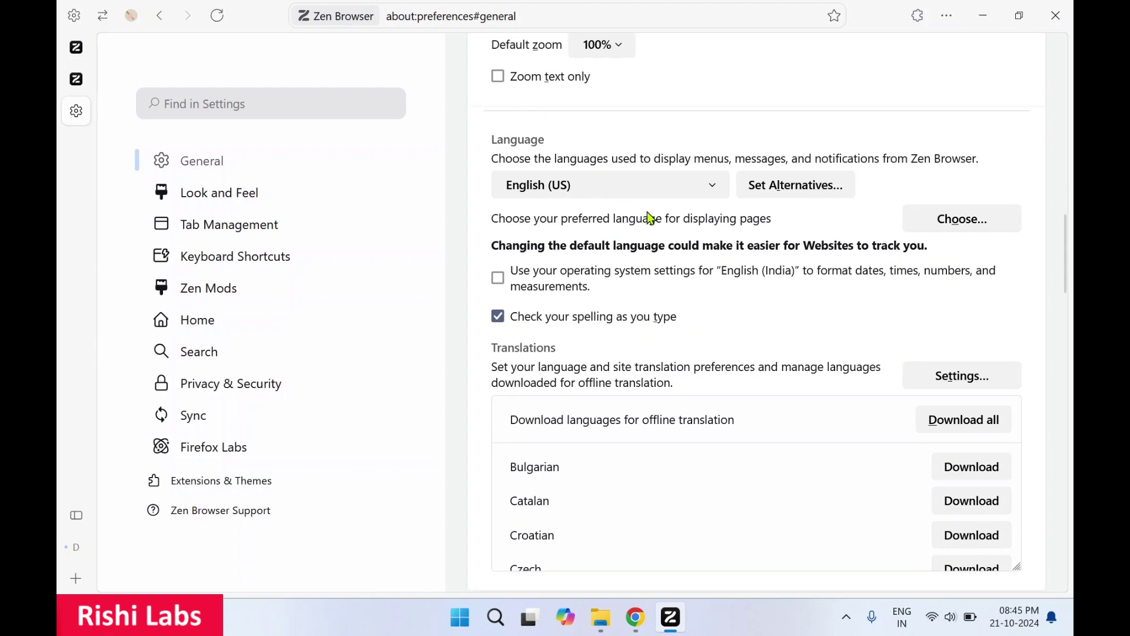
click(710, 188)
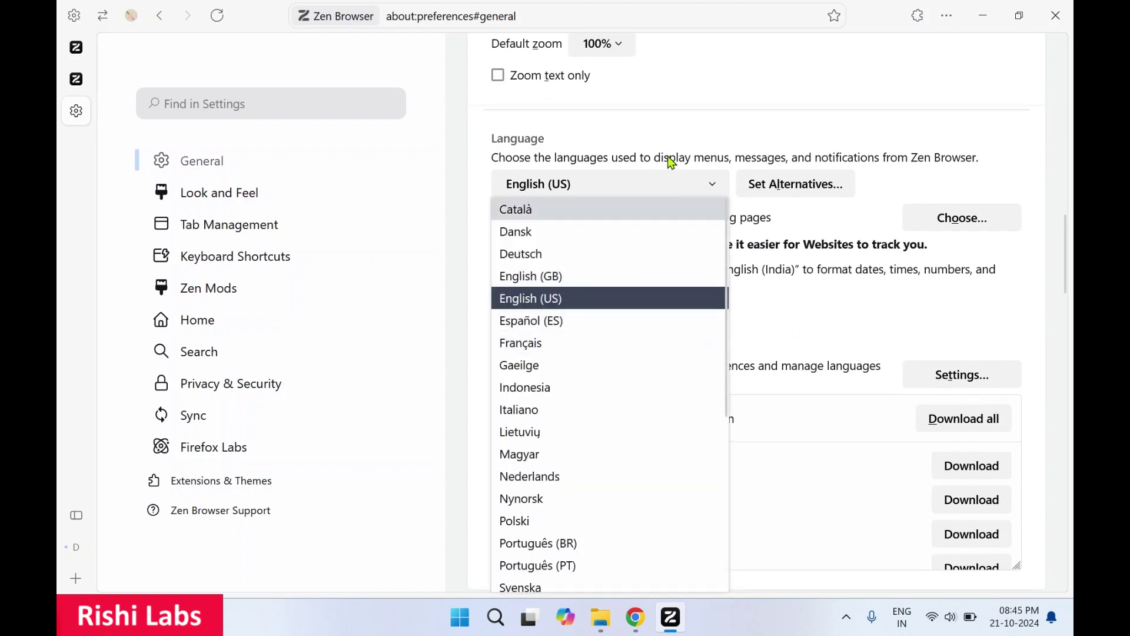
click(707, 144)
scroll(733, 254, down, 5)
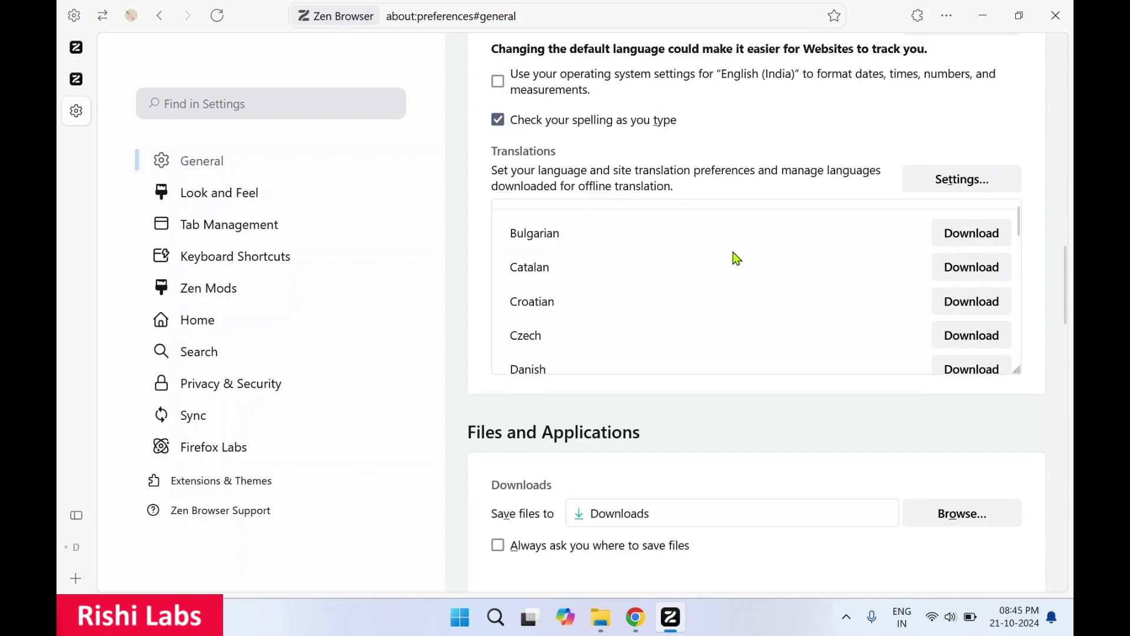
scroll(734, 257, up, 1)
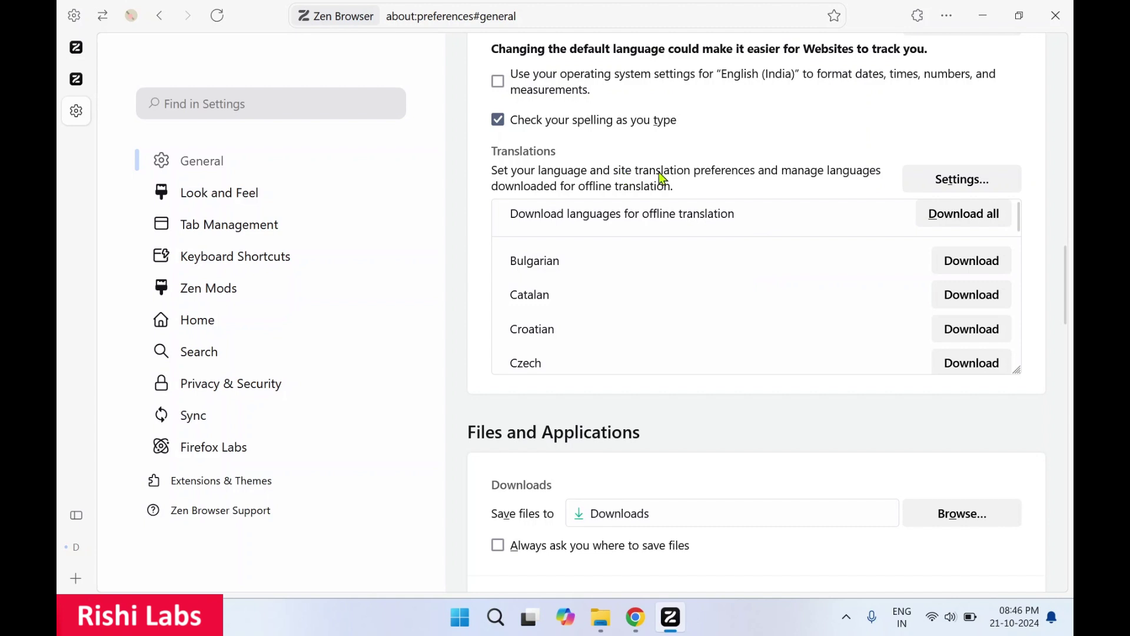
scroll(704, 182, down, 6)
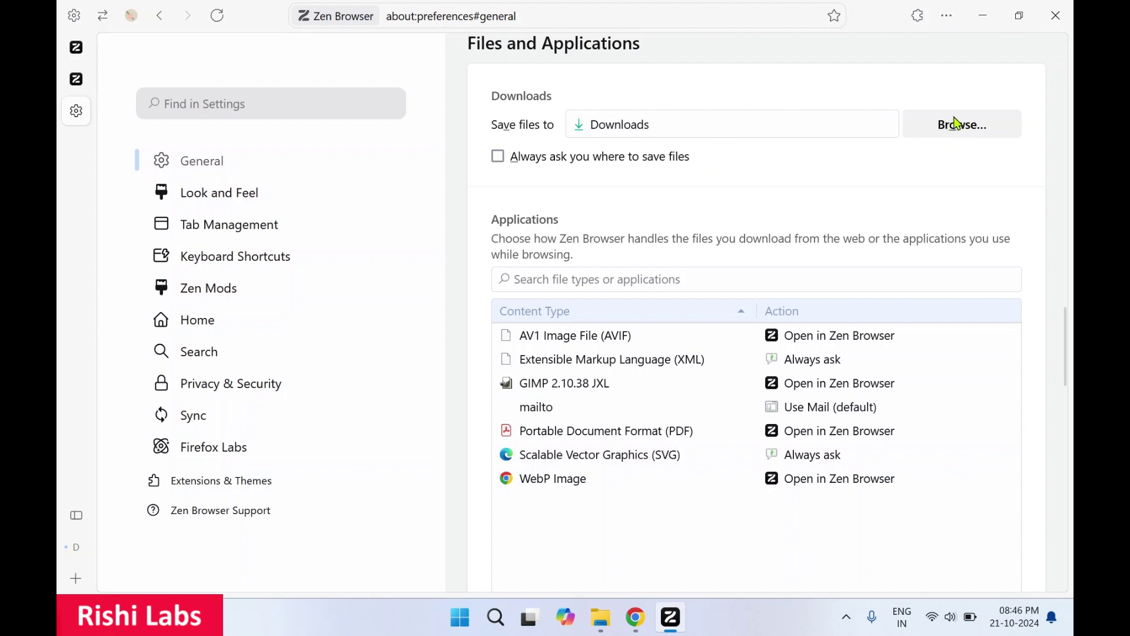
scroll(791, 244, down, 3)
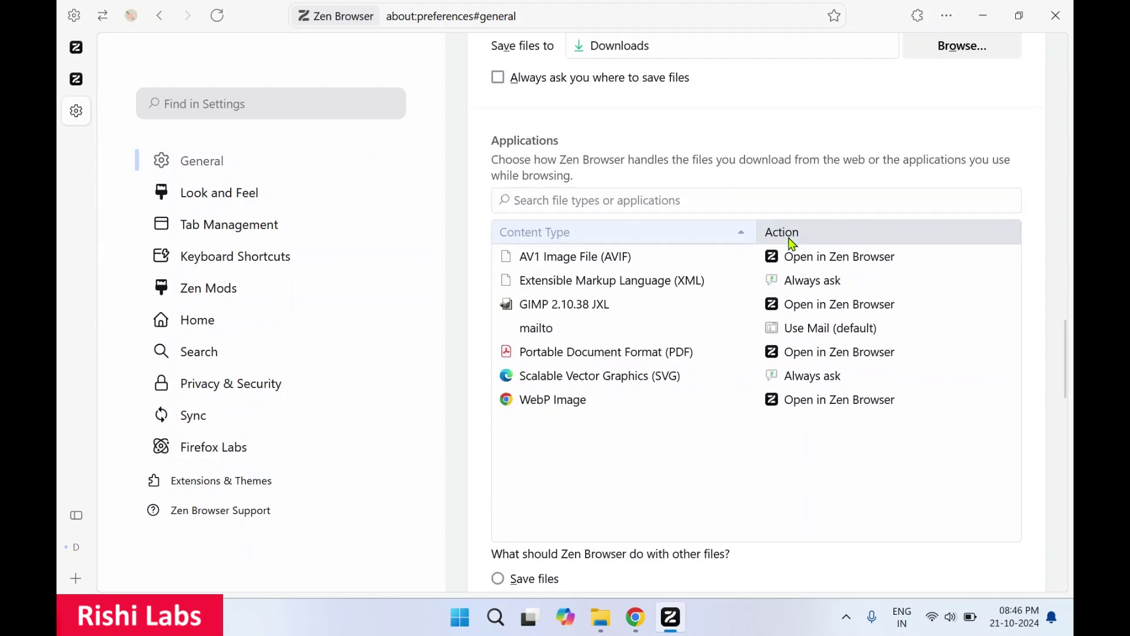
scroll(793, 244, down, 2)
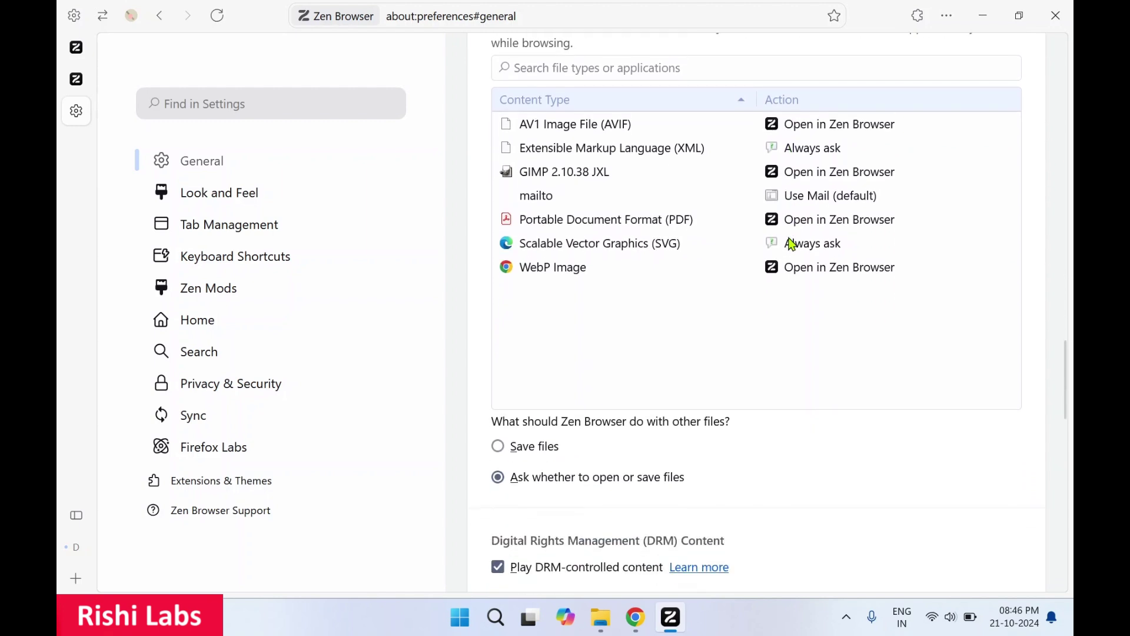
scroll(740, 379, down, 3)
scroll(740, 381, down, 7)
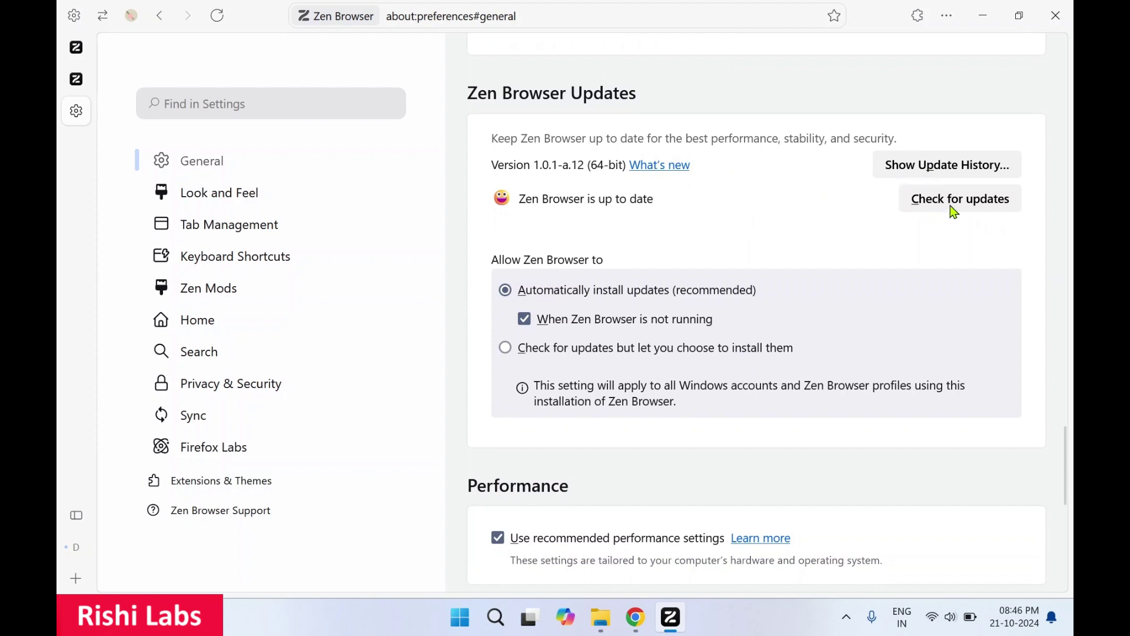
- Scroll through the Updates, Performance and Browsing settings down to Network Settings
scroll(752, 239, down, 2)
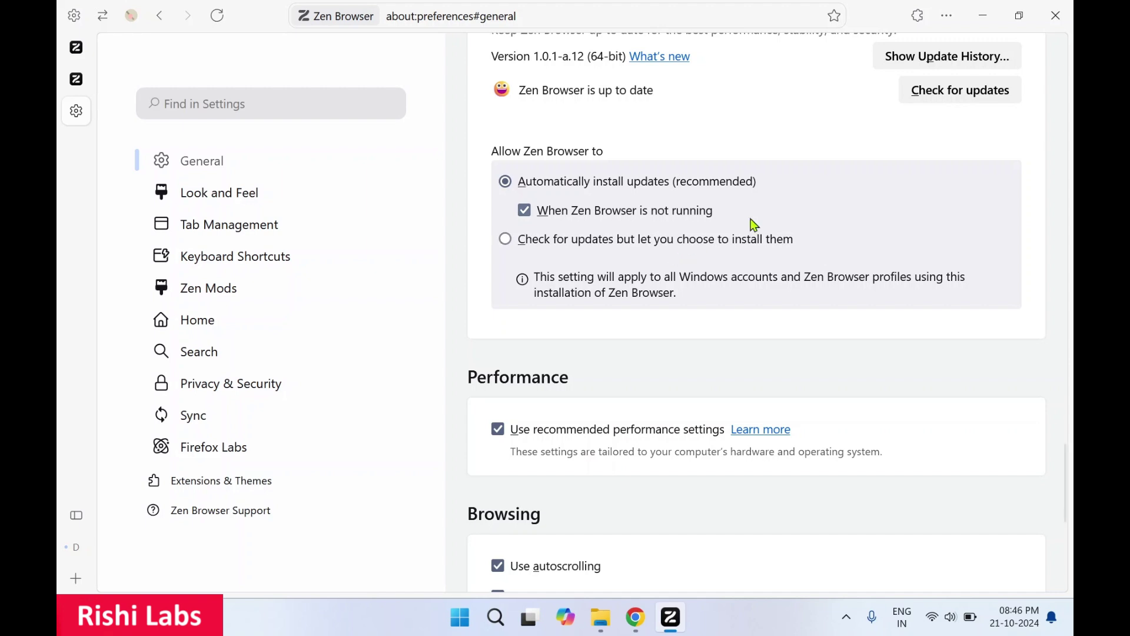
scroll(751, 221, down, 1)
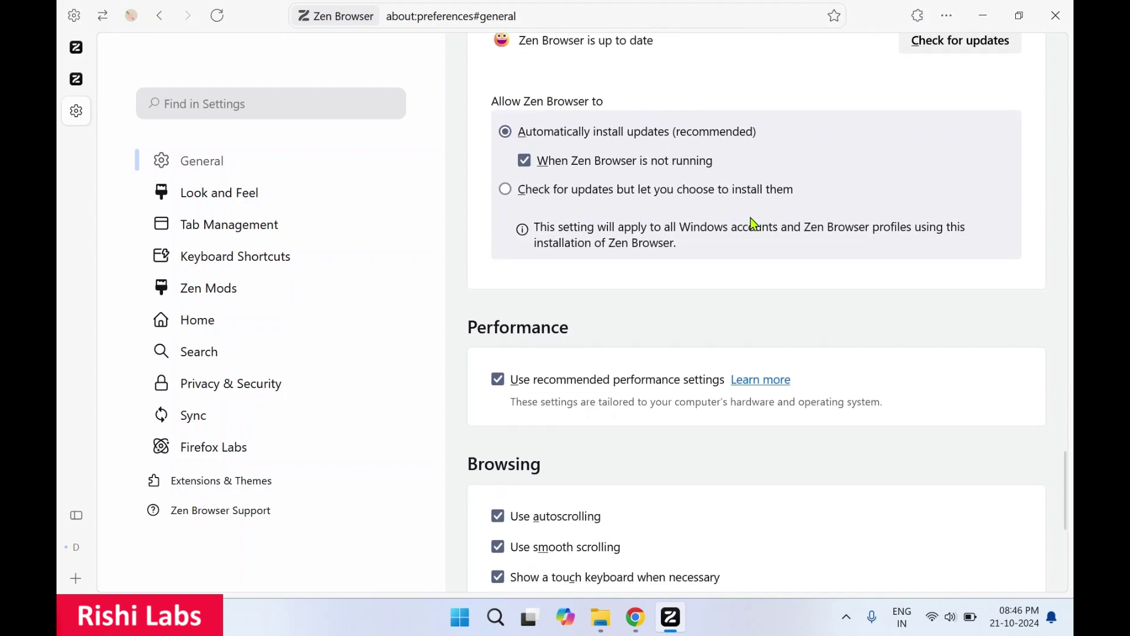
scroll(754, 224, down, 1)
scroll(751, 222, up, 2)
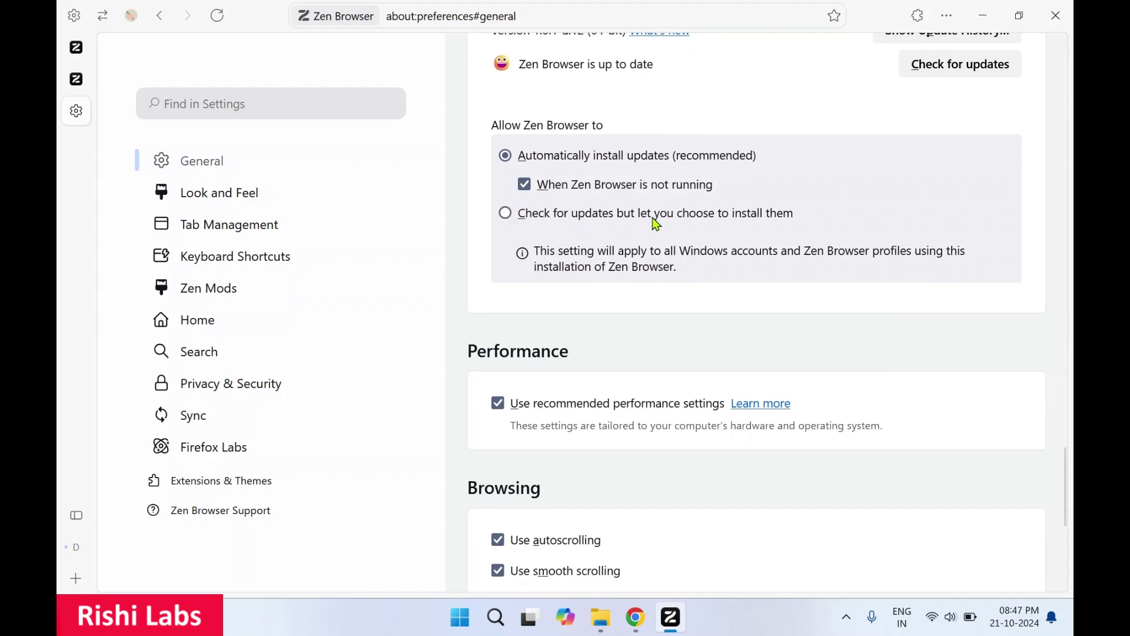
scroll(672, 235, down, 1)
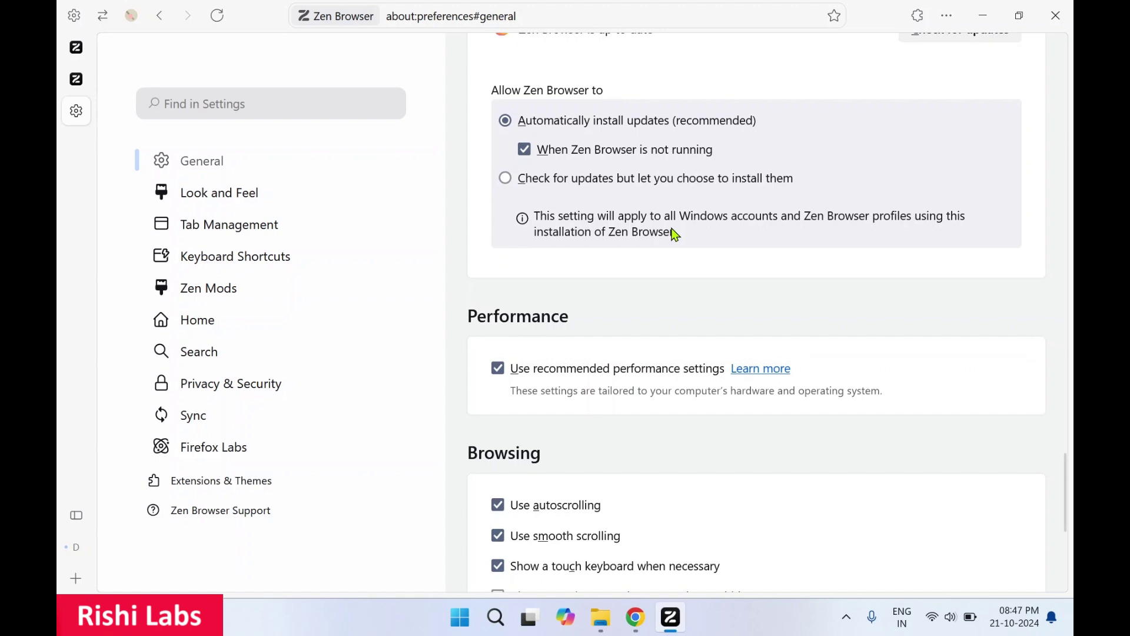
scroll(741, 309, down, 4)
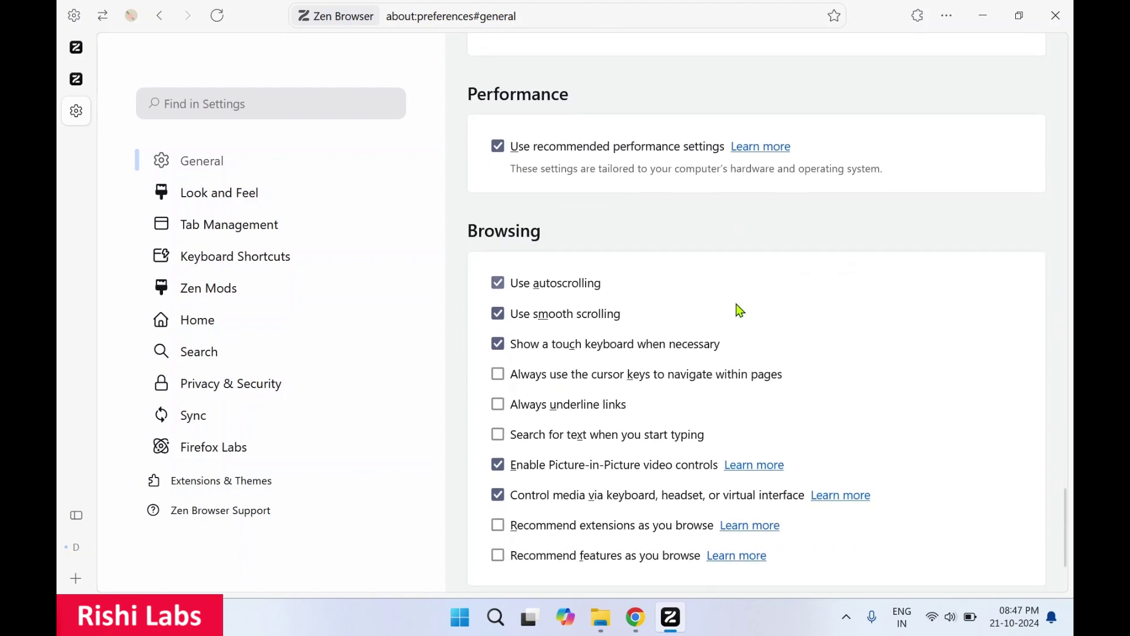
scroll(671, 248, down, 1)
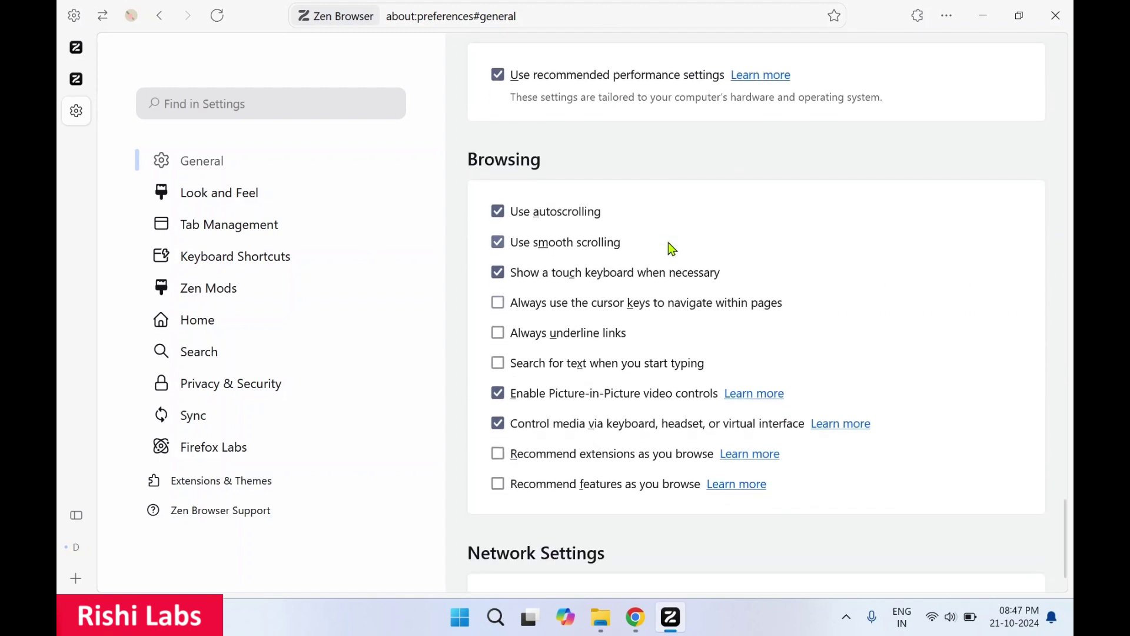
scroll(682, 214, down, 1)
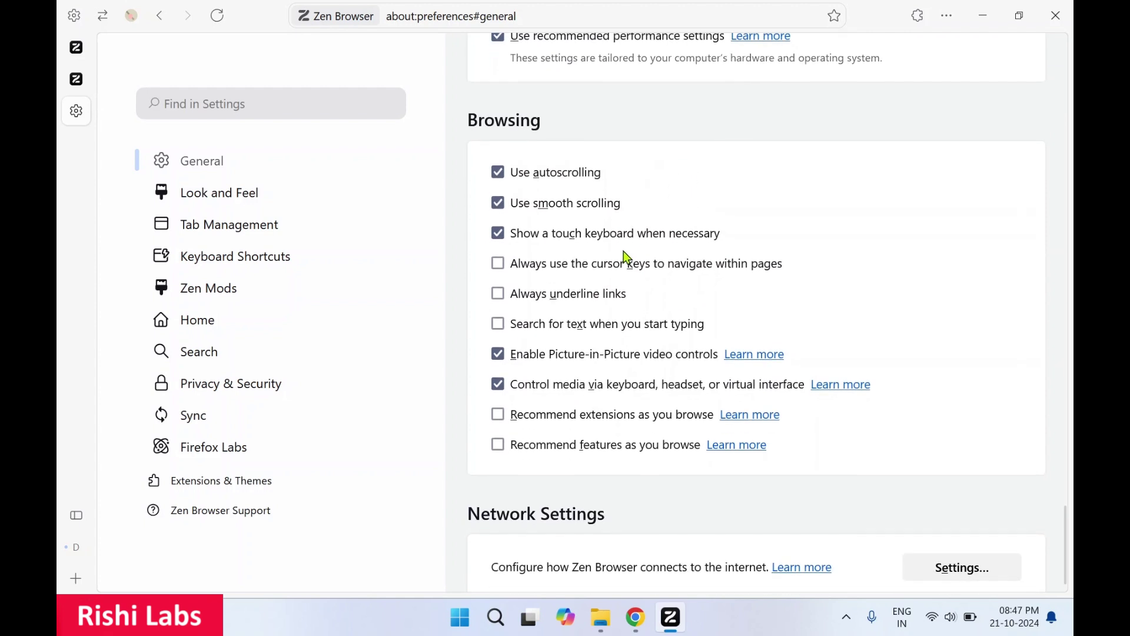
scroll(665, 280, down, 1)
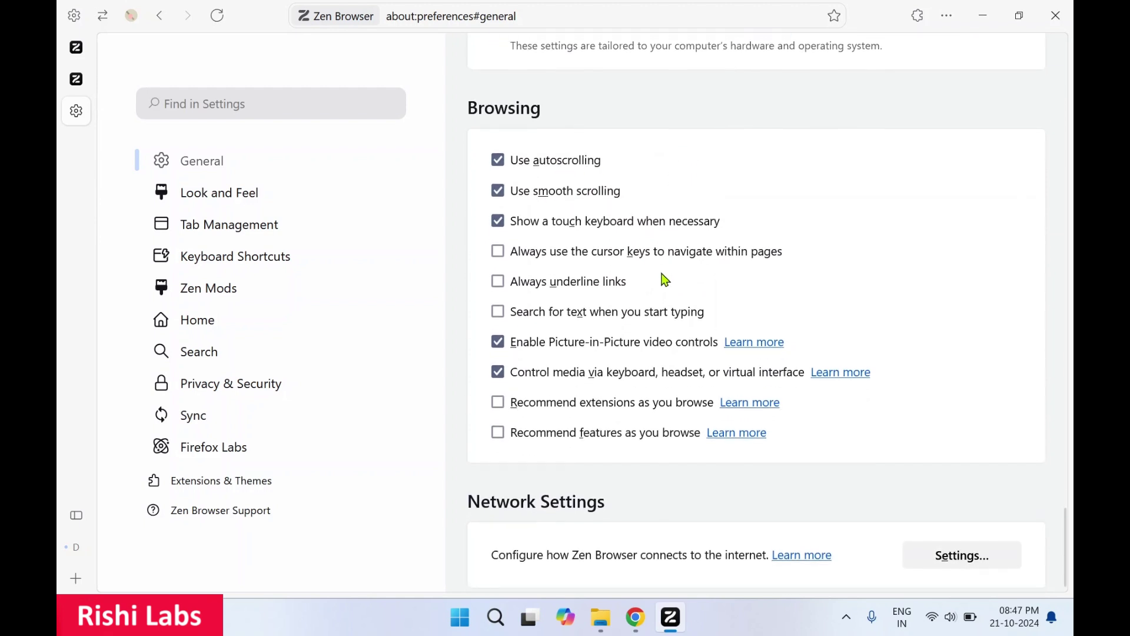
scroll(671, 280, down, 1)
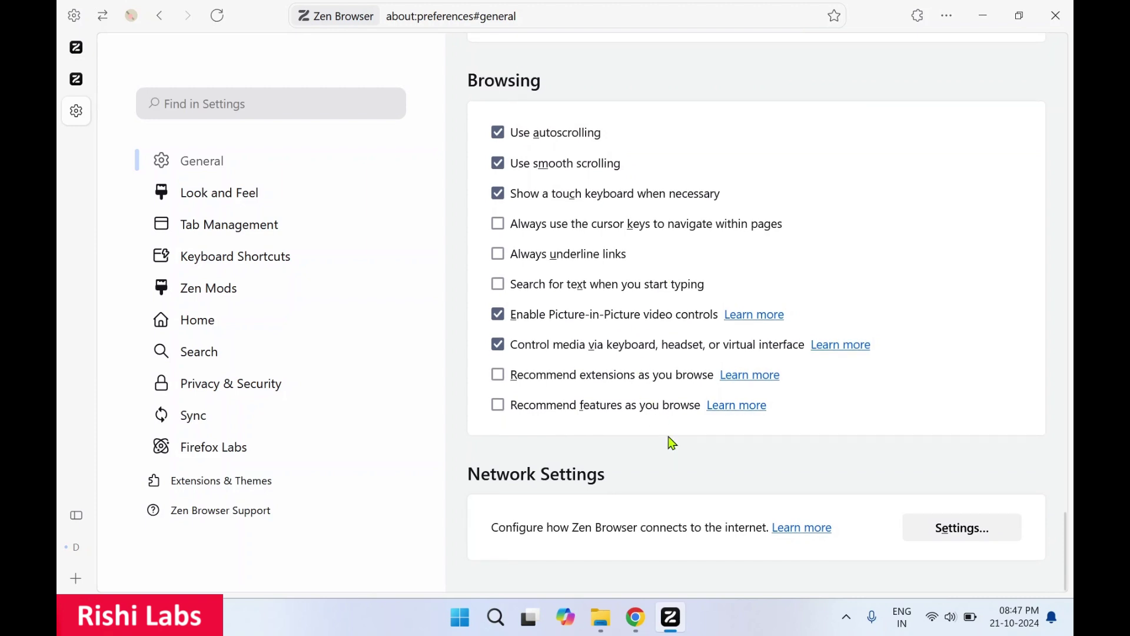
- Open the Network connection settings, close them unchanged, and switch to Look and Feel
click(960, 533)
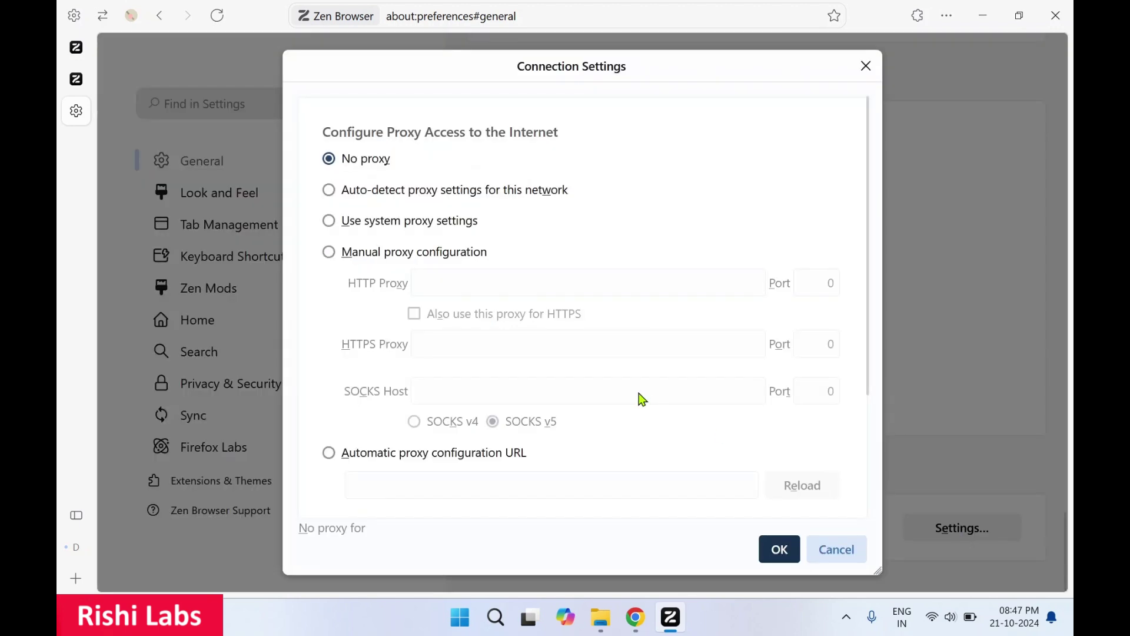
scroll(642, 400, down, 5)
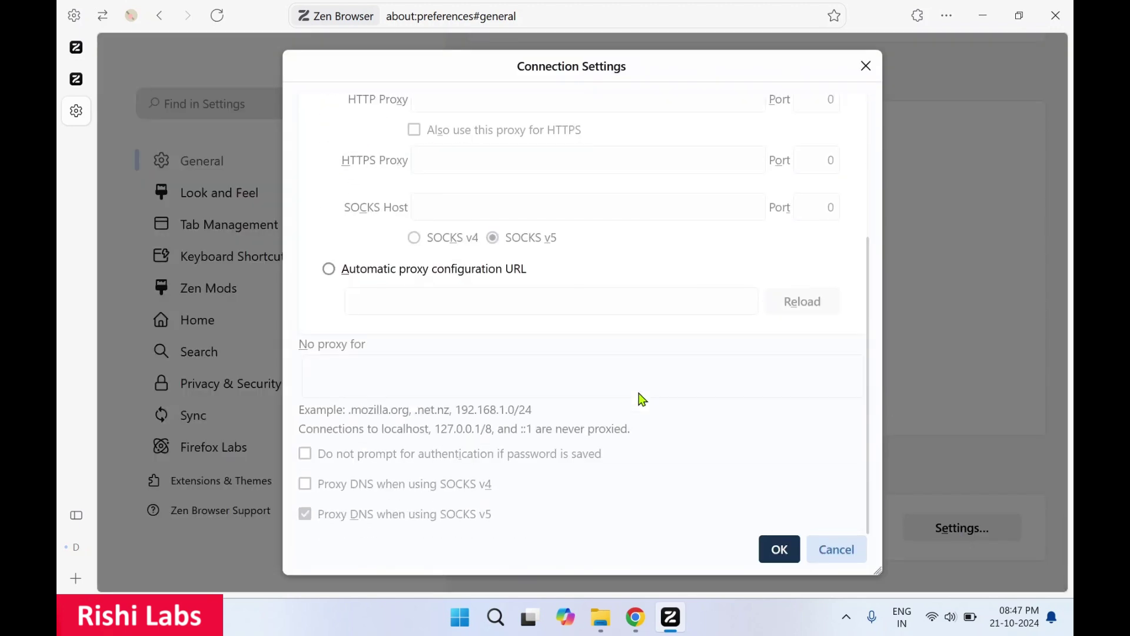
key(Escape)
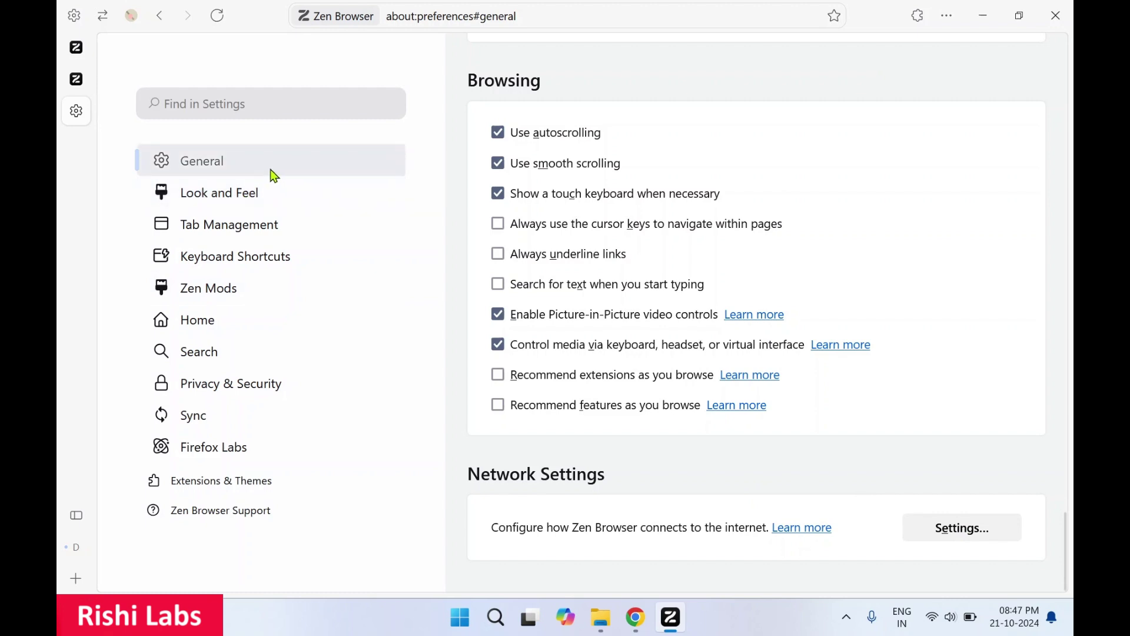
click(238, 199)
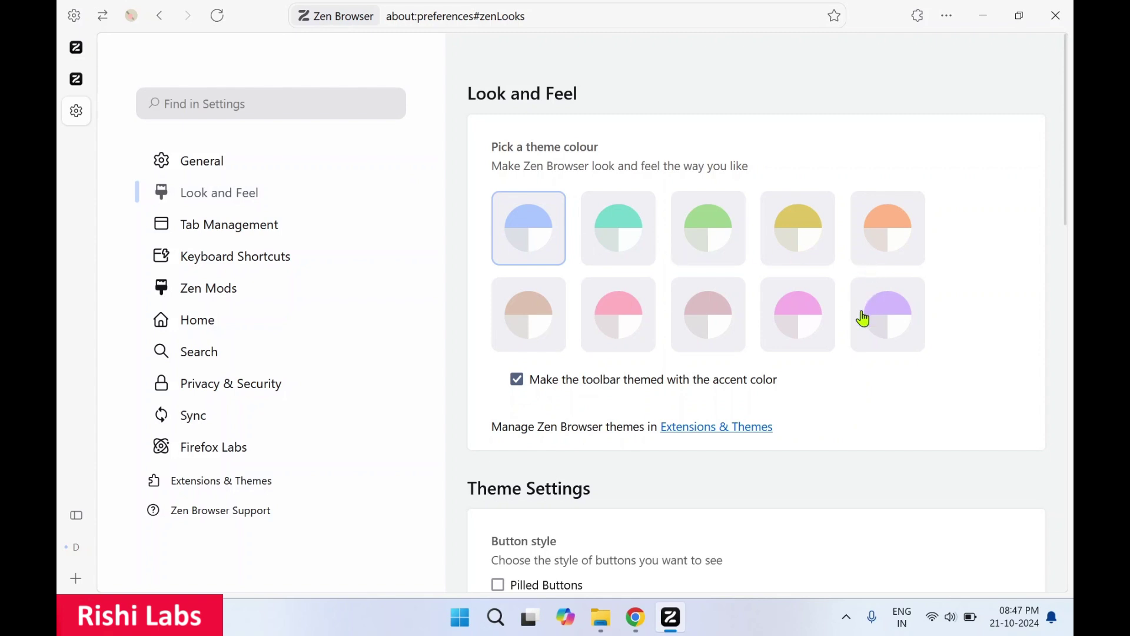
scroll(866, 316, down, 1)
scroll(866, 318, down, 7)
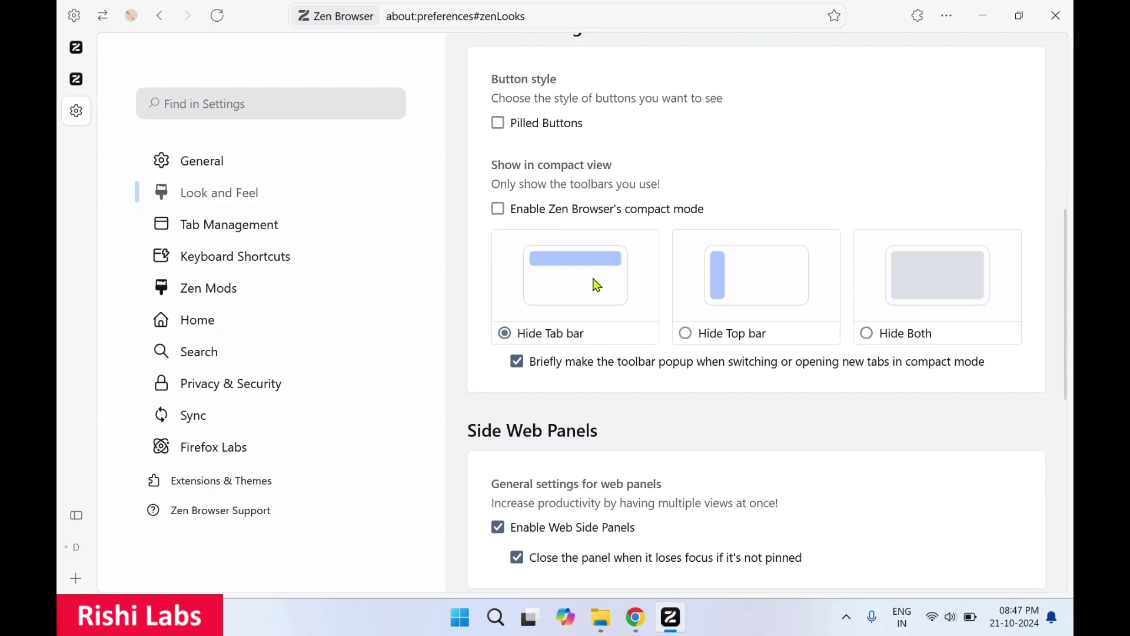
scroll(731, 295, down, 1)
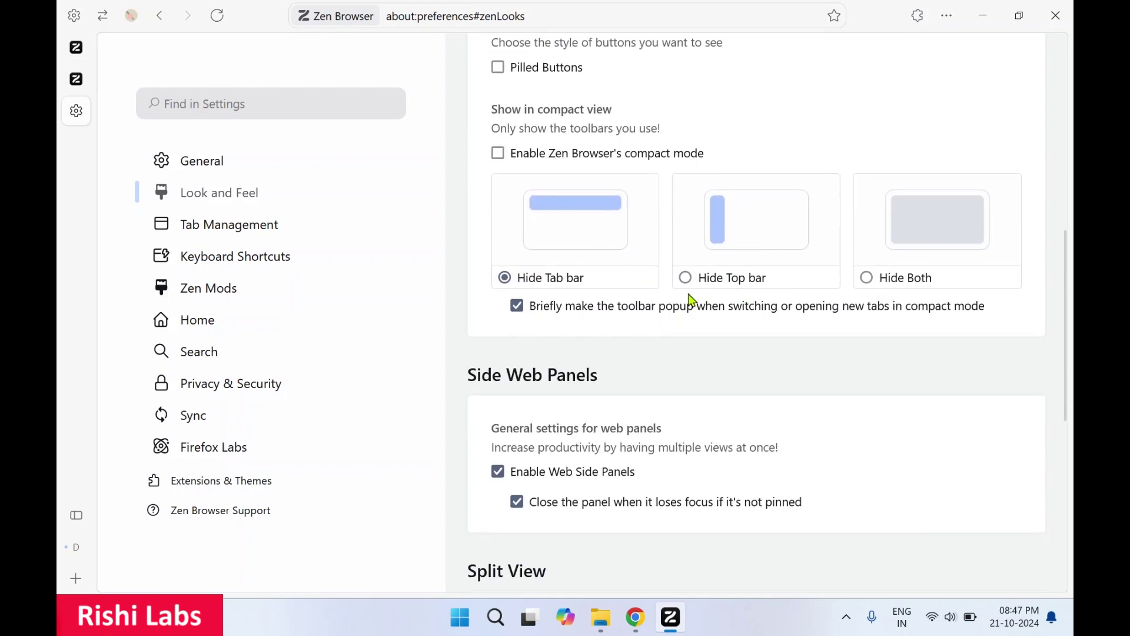
scroll(724, 373, down, 4)
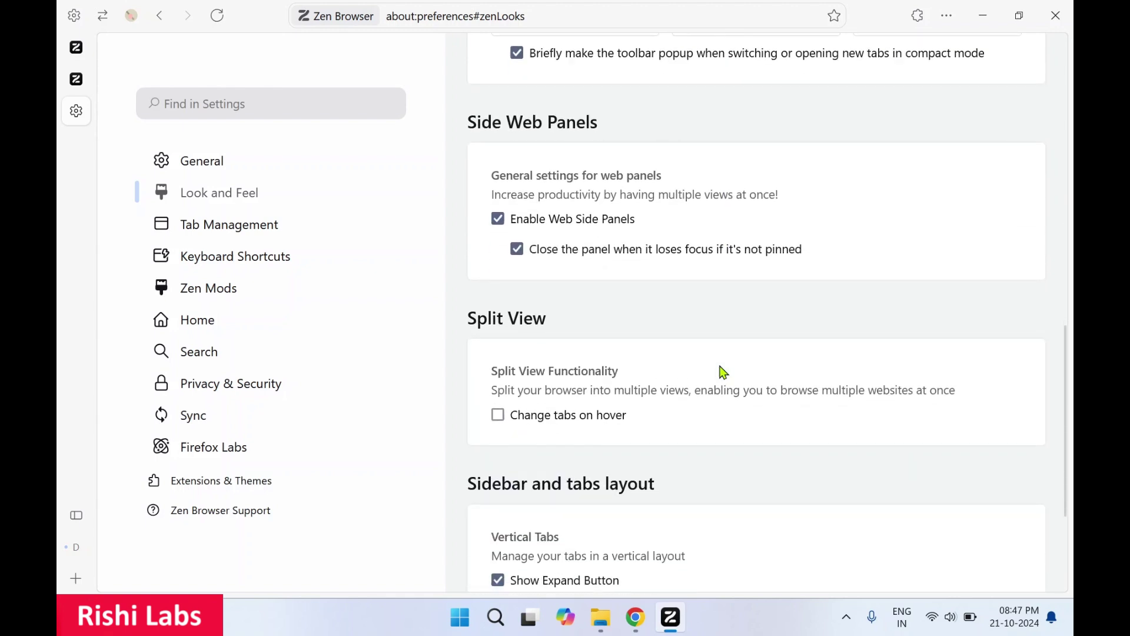
scroll(724, 373, down, 1)
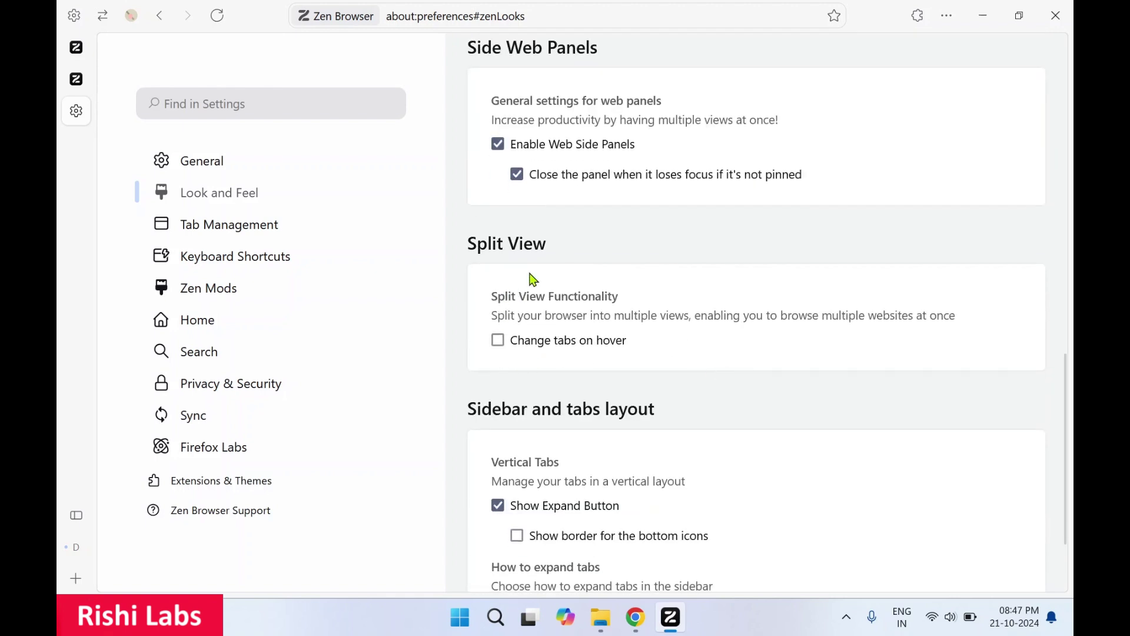
scroll(651, 293, up, 1)
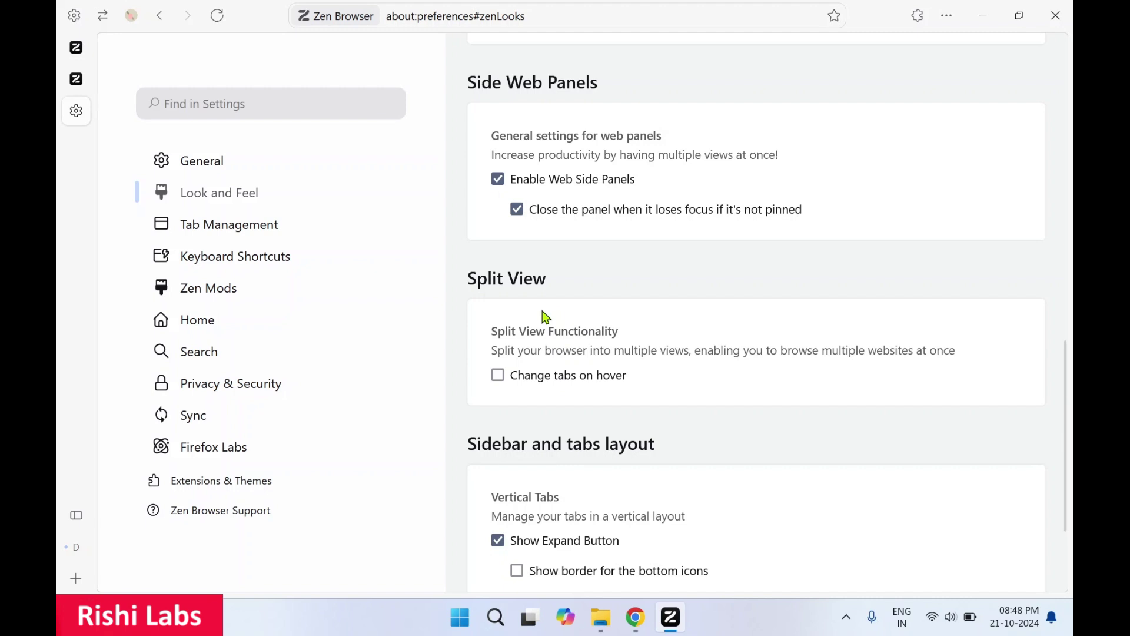
scroll(546, 318, down, 3)
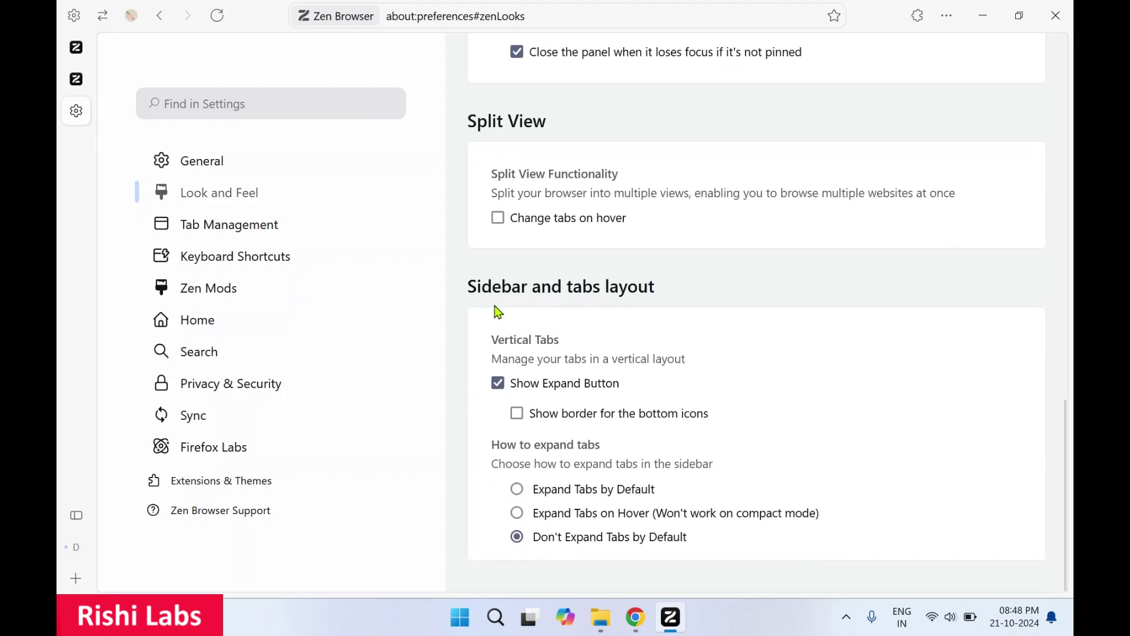
- Look over the Tab Management settings page
click(204, 238)
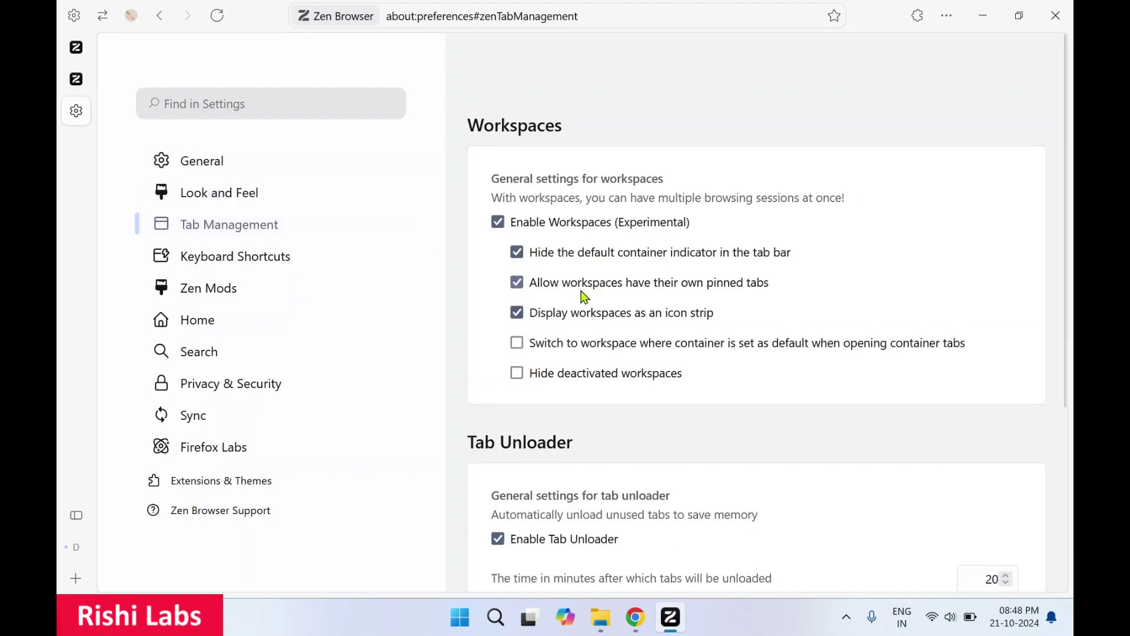
scroll(585, 297, down, 5)
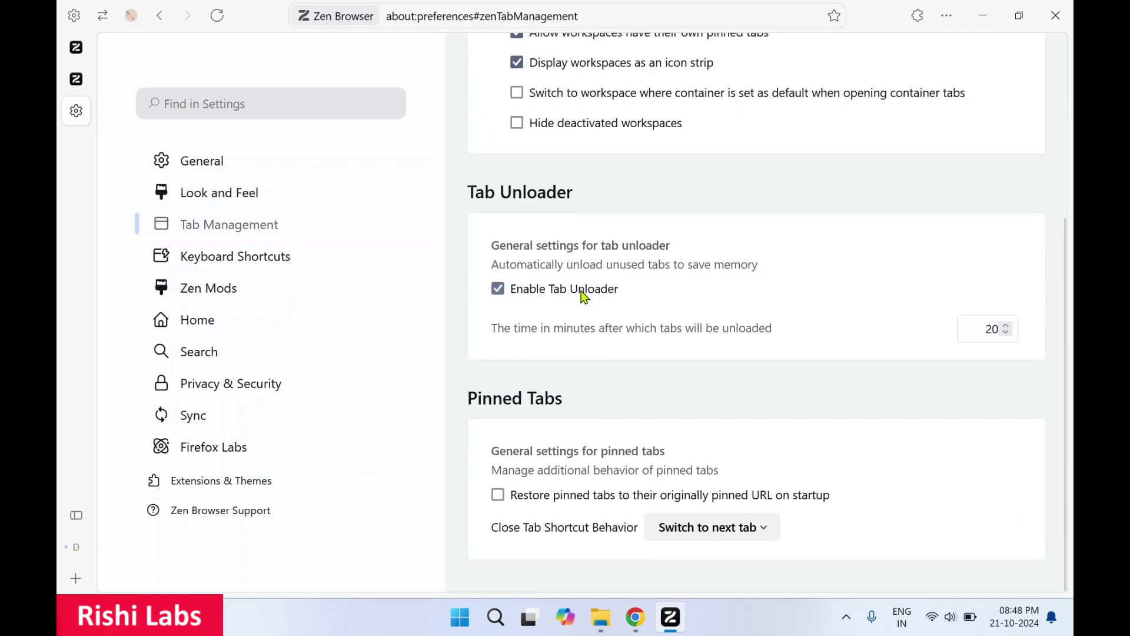
scroll(586, 297, up, 5)
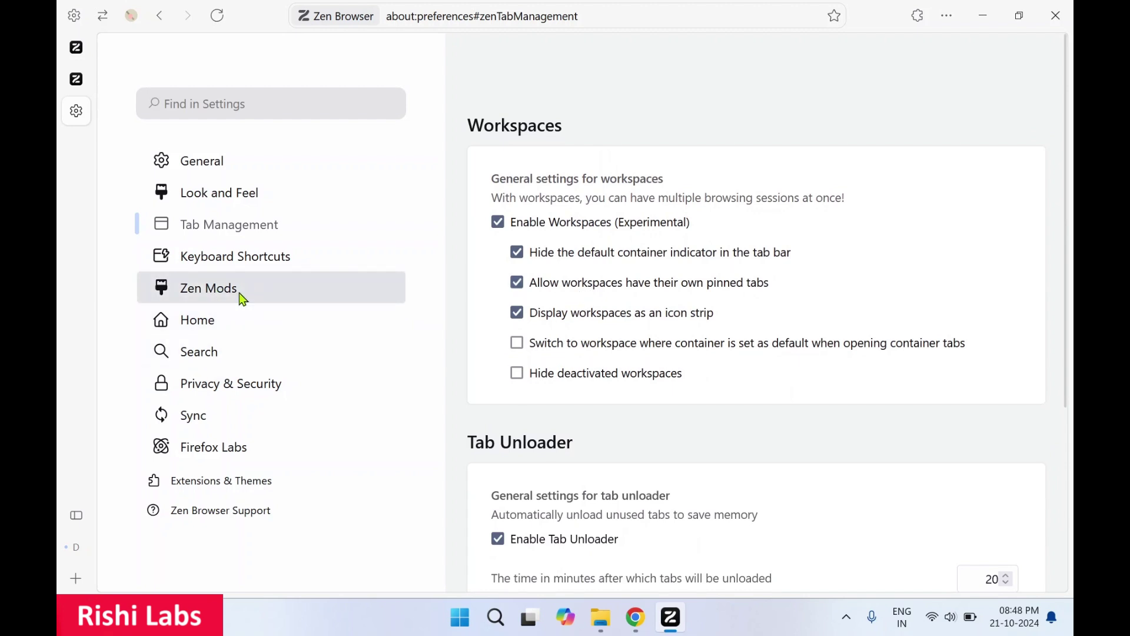
- Scroll through the list of Keyboard Shortcuts settings
click(265, 268)
scroll(724, 290, down, 2)
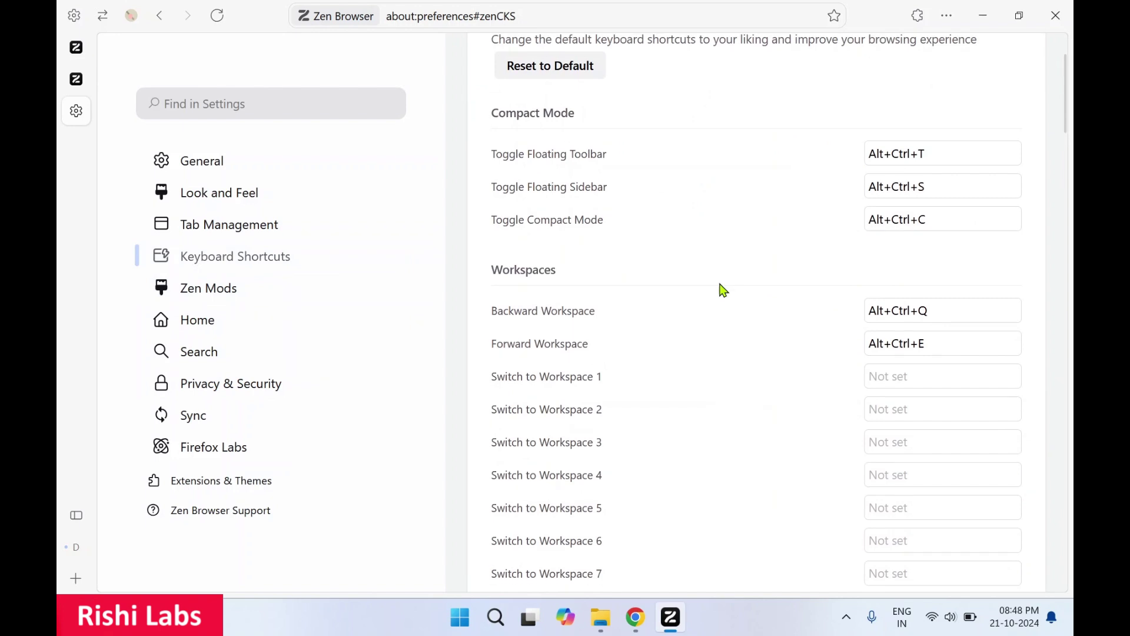
scroll(724, 291, down, 7)
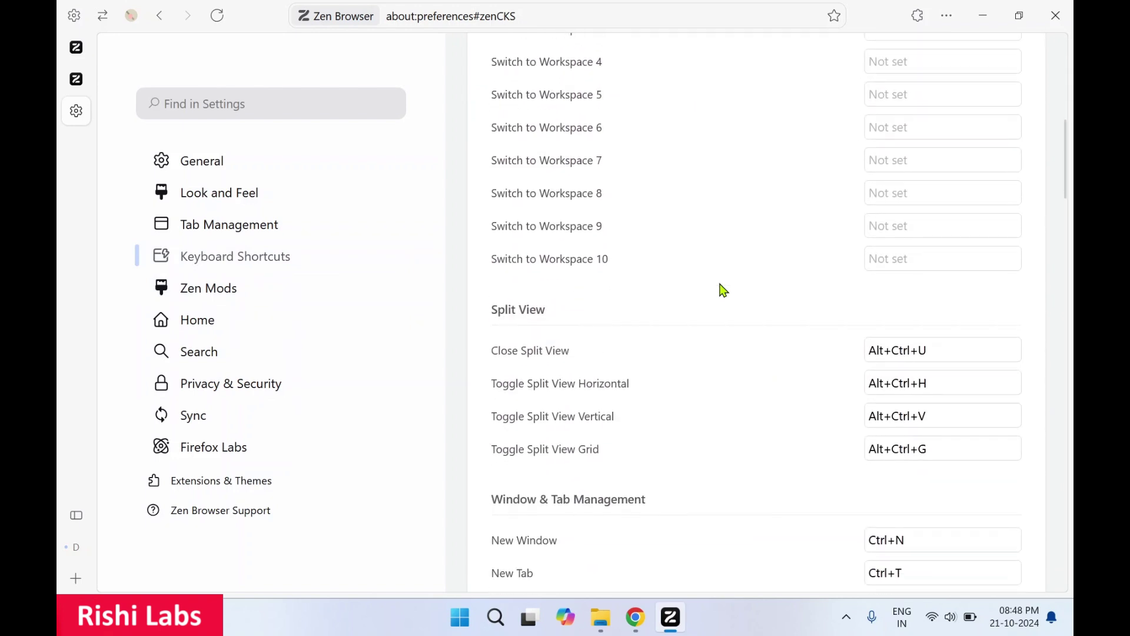
scroll(724, 291, down, 4)
scroll(724, 291, up, 7)
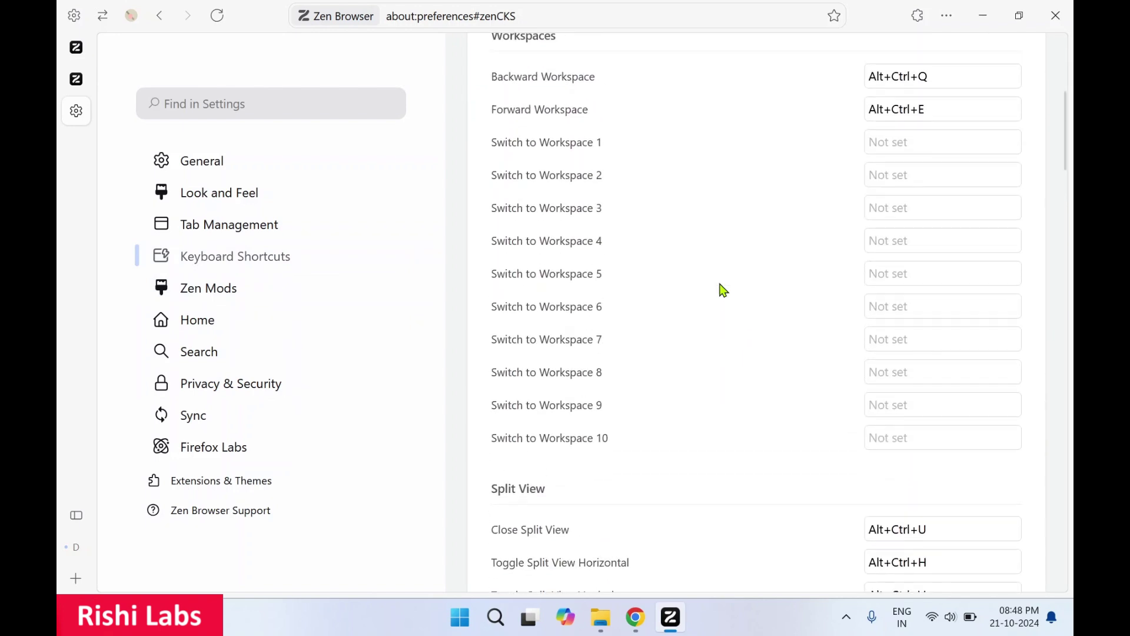
scroll(724, 290, down, 7)
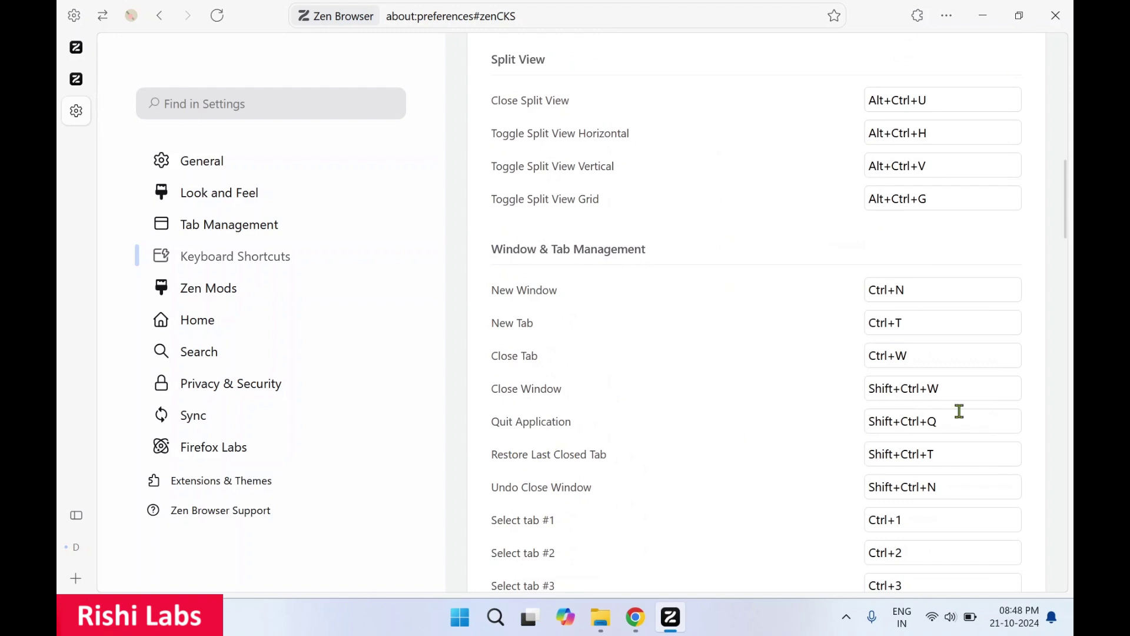
scroll(942, 420, up, 5)
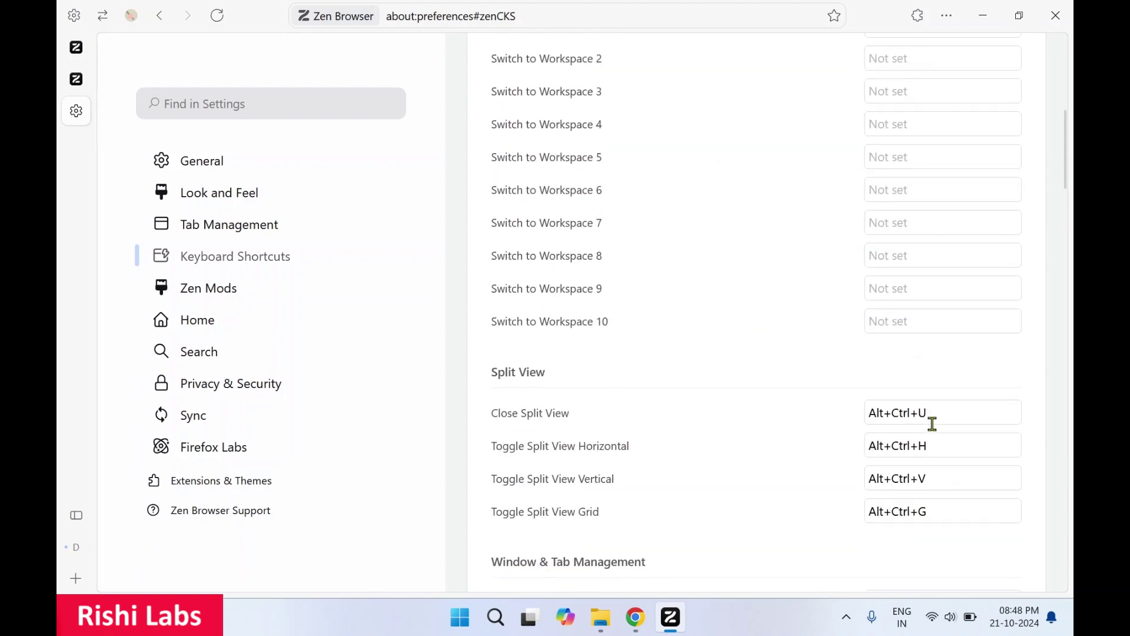
- Glance at Zen Mods, then bring up the Home settings page
click(247, 300)
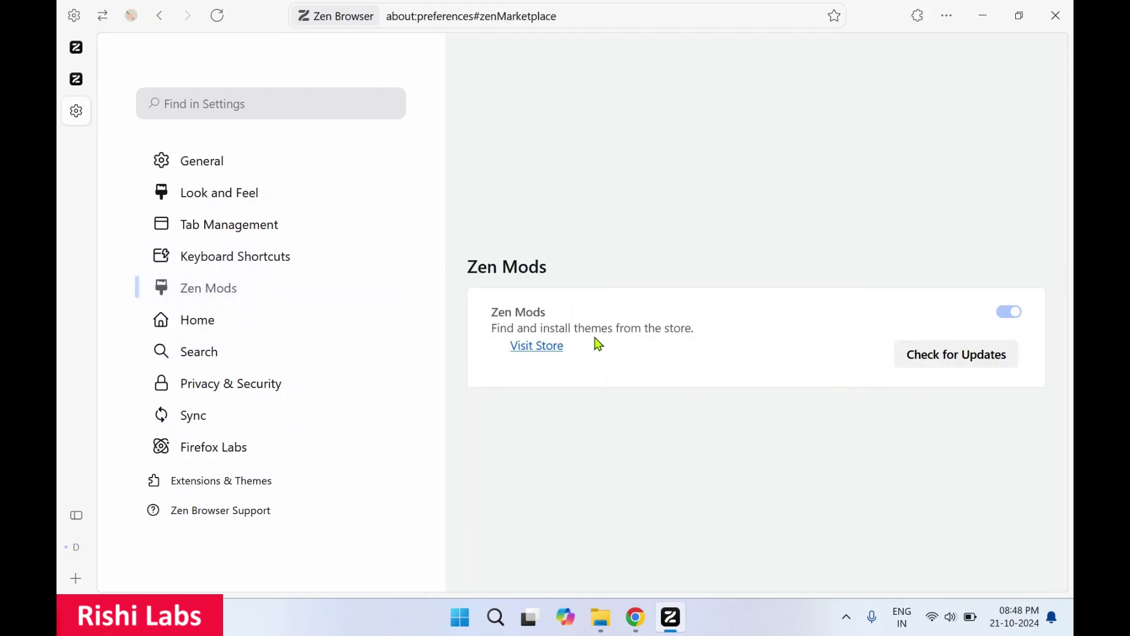
click(275, 325)
scroll(621, 227, down, 2)
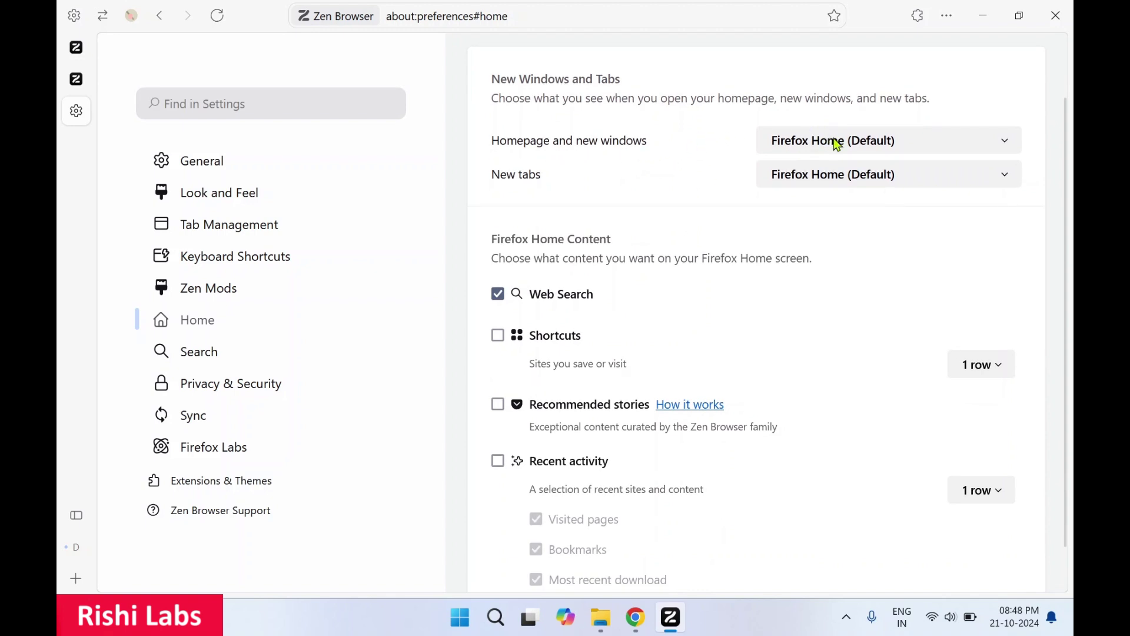
- Check the homepage and new windows choices, leaving Firefox Home (Default) unchanged
click(851, 145)
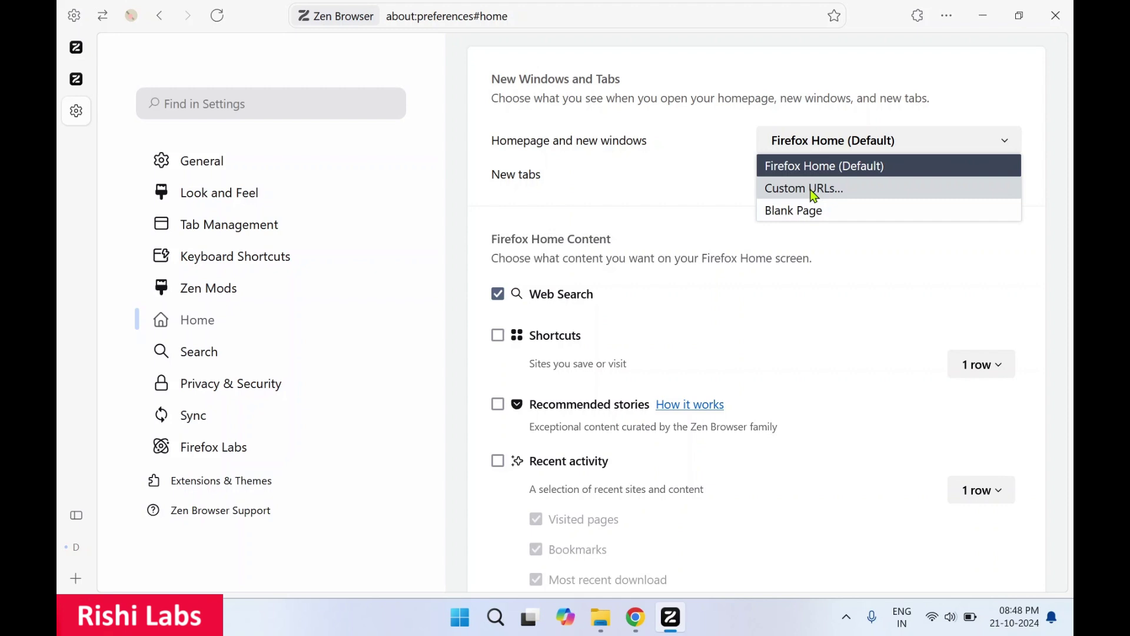
click(669, 167)
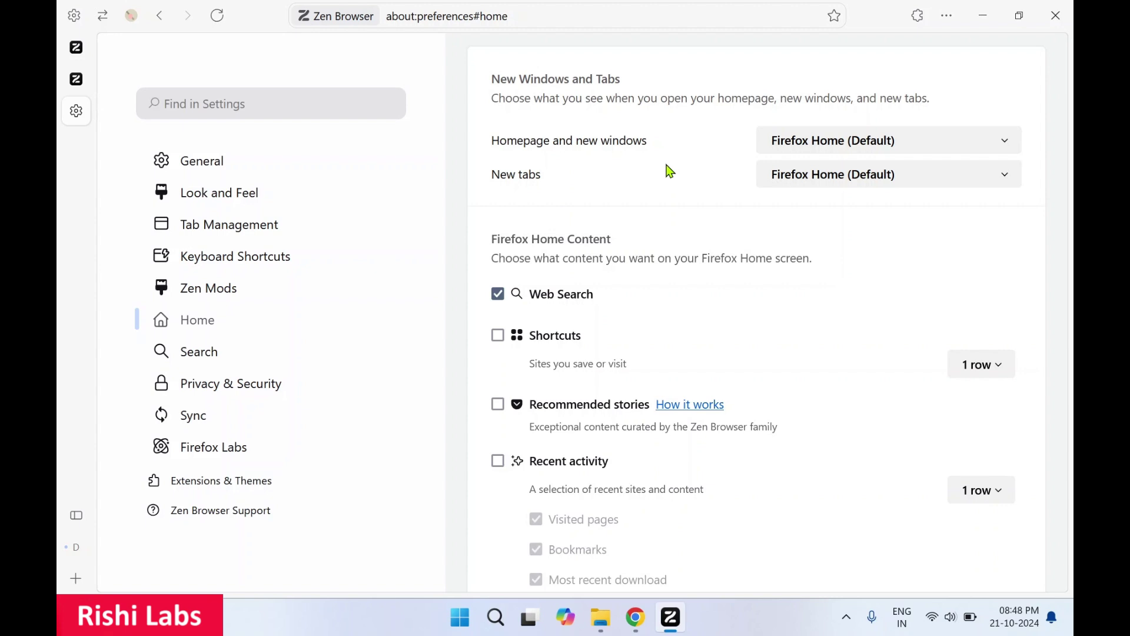
scroll(671, 171, down, 2)
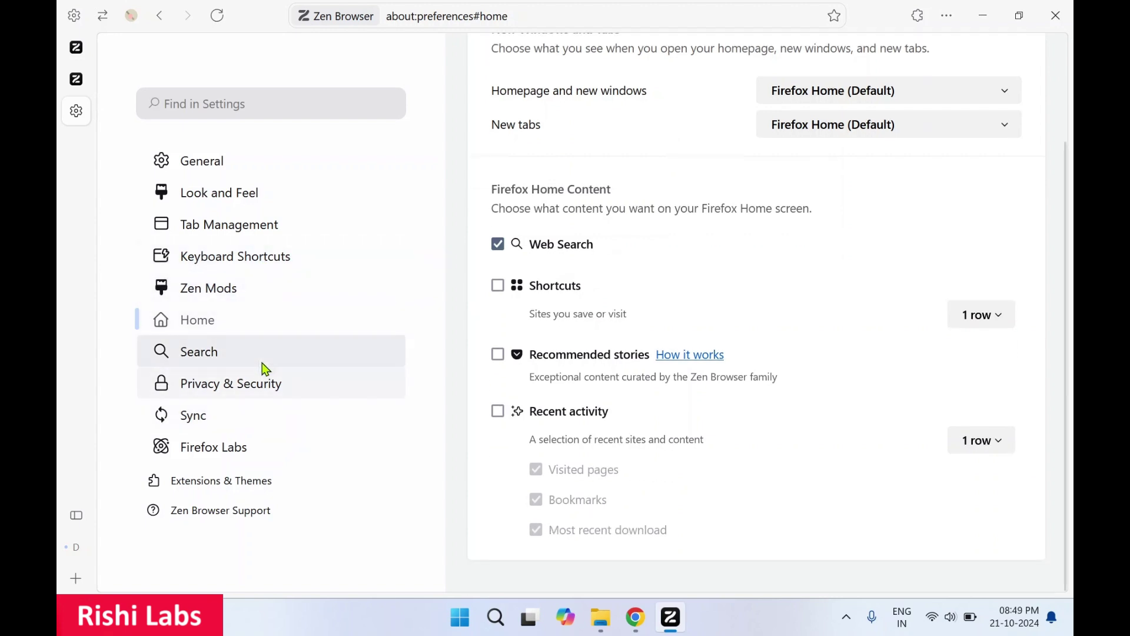
- Review the Search page's default engines, keeping Google, and scroll through the search shortcuts
click(258, 356)
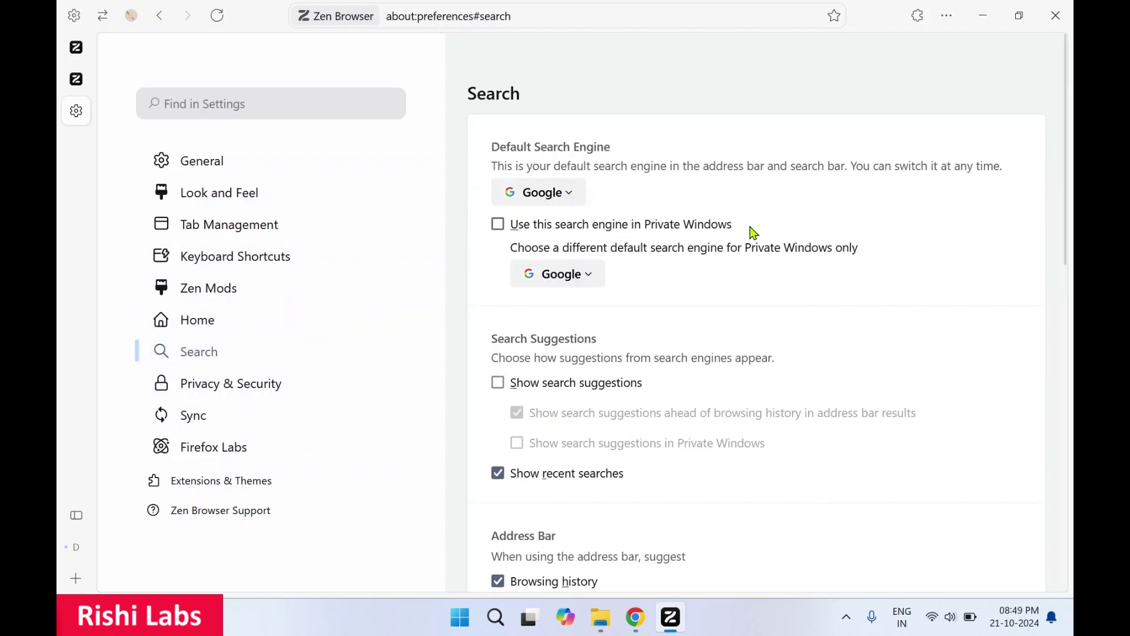
scroll(755, 232, down, 1)
click(561, 141)
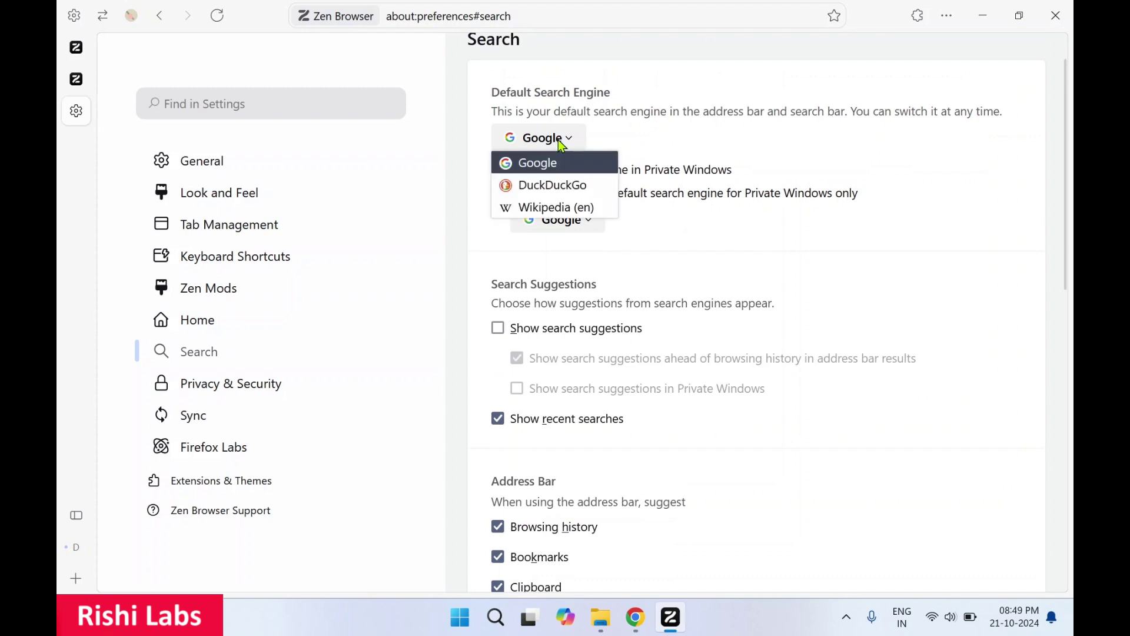
click(584, 166)
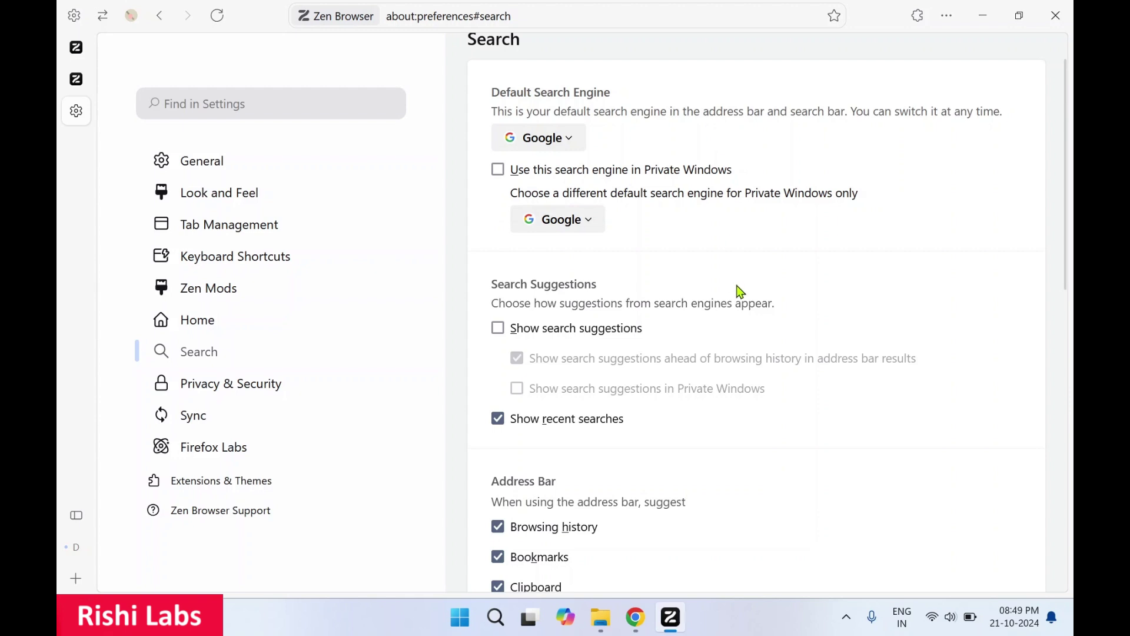
scroll(741, 292, down, 5)
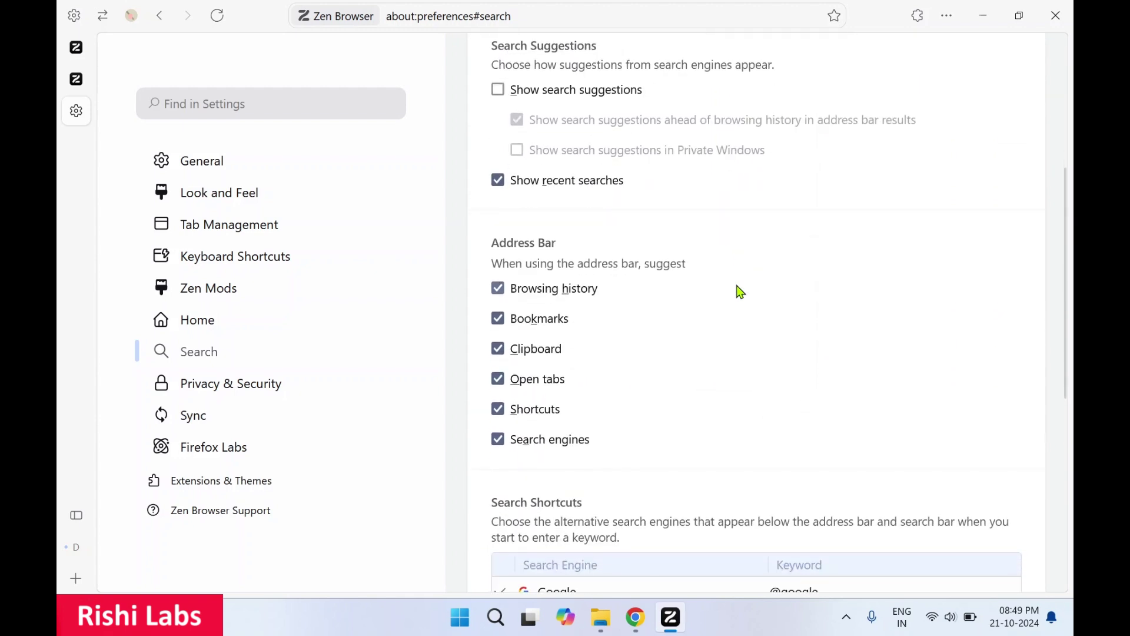
scroll(740, 291, down, 5)
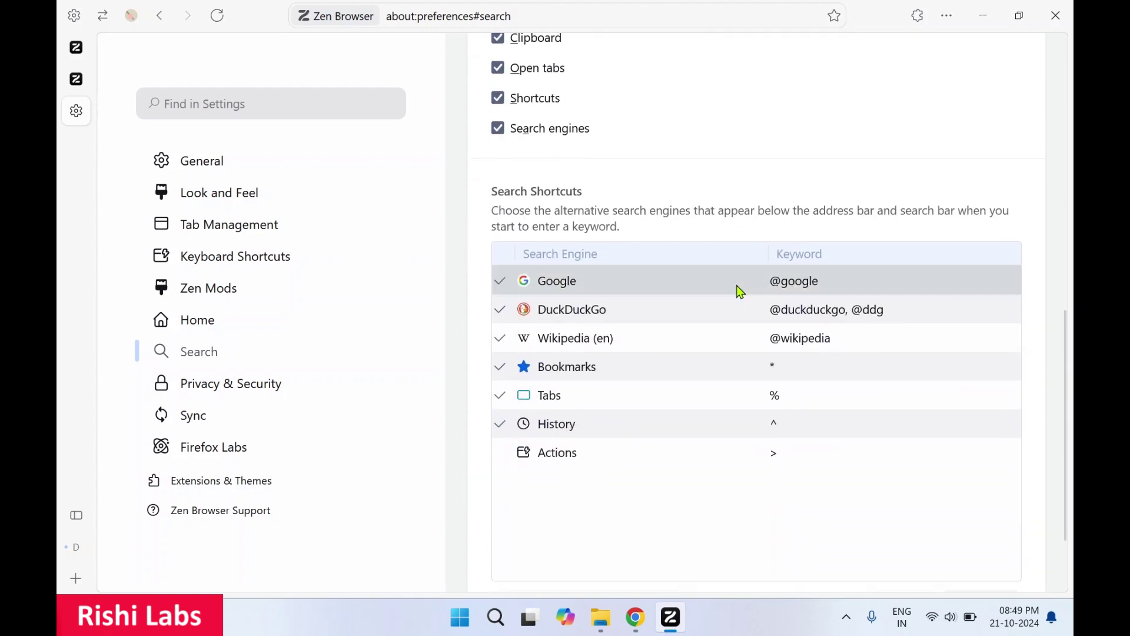
- Scroll through Privacy & Security's passwords, history, permissions and security sections
click(282, 391)
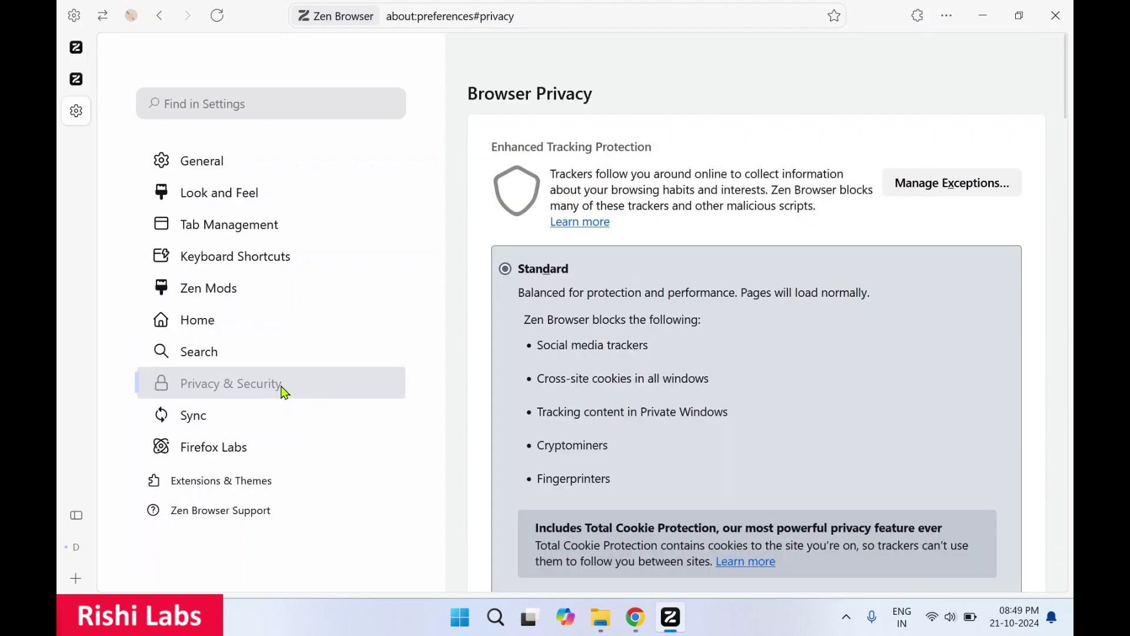
scroll(823, 298, down, 1)
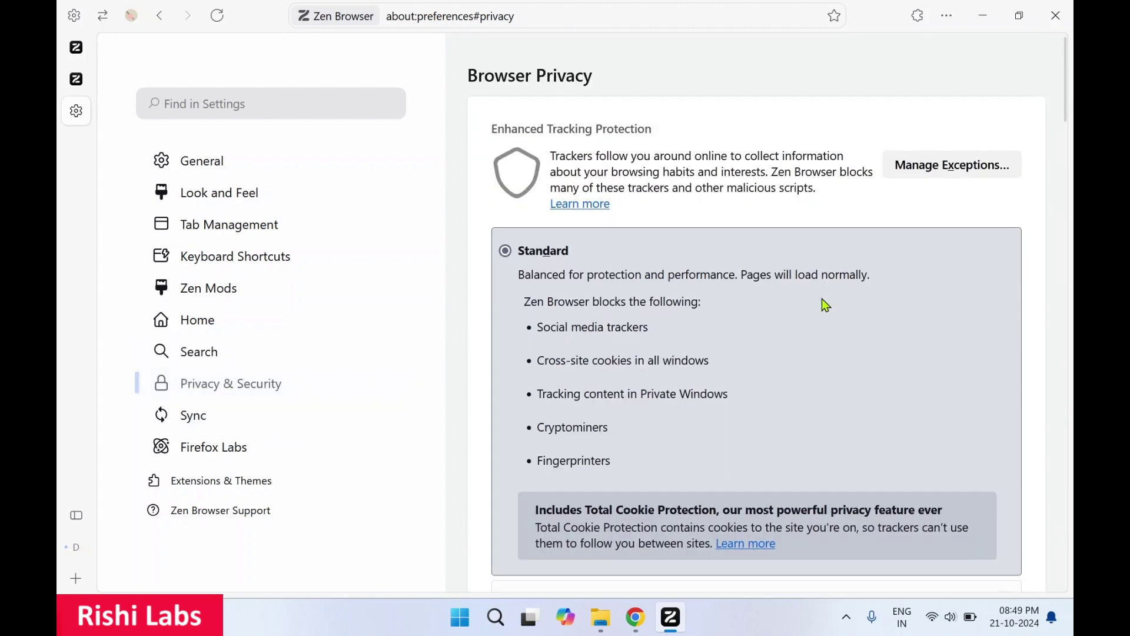
scroll(500, 166, up, 1)
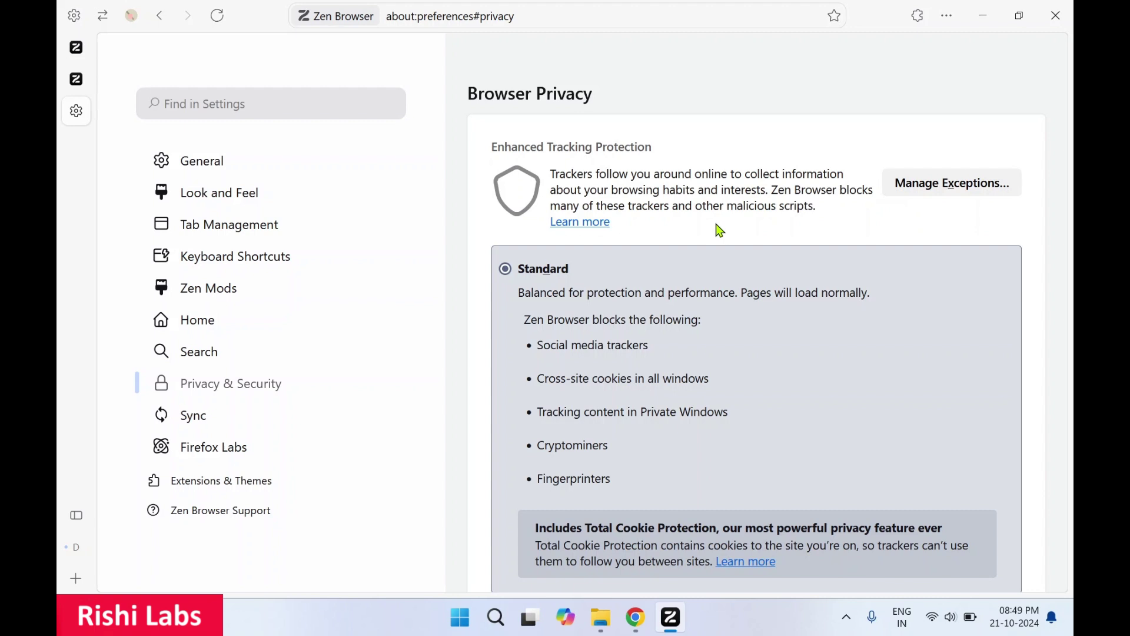
scroll(721, 230, down, 3)
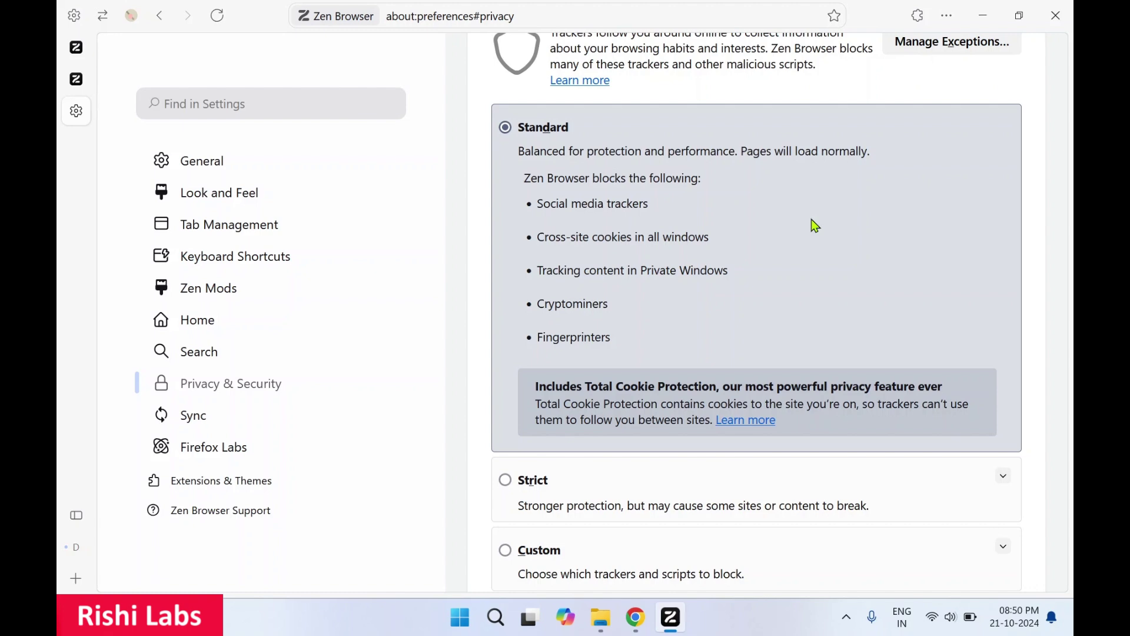
scroll(815, 225, down, 5)
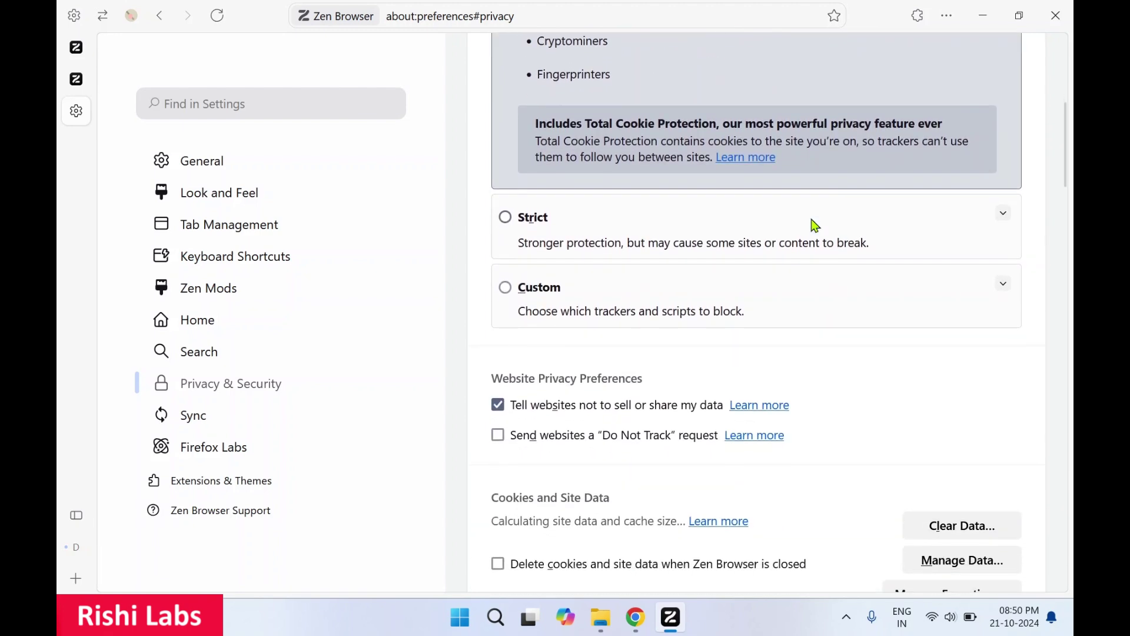
scroll(815, 225, down, 6)
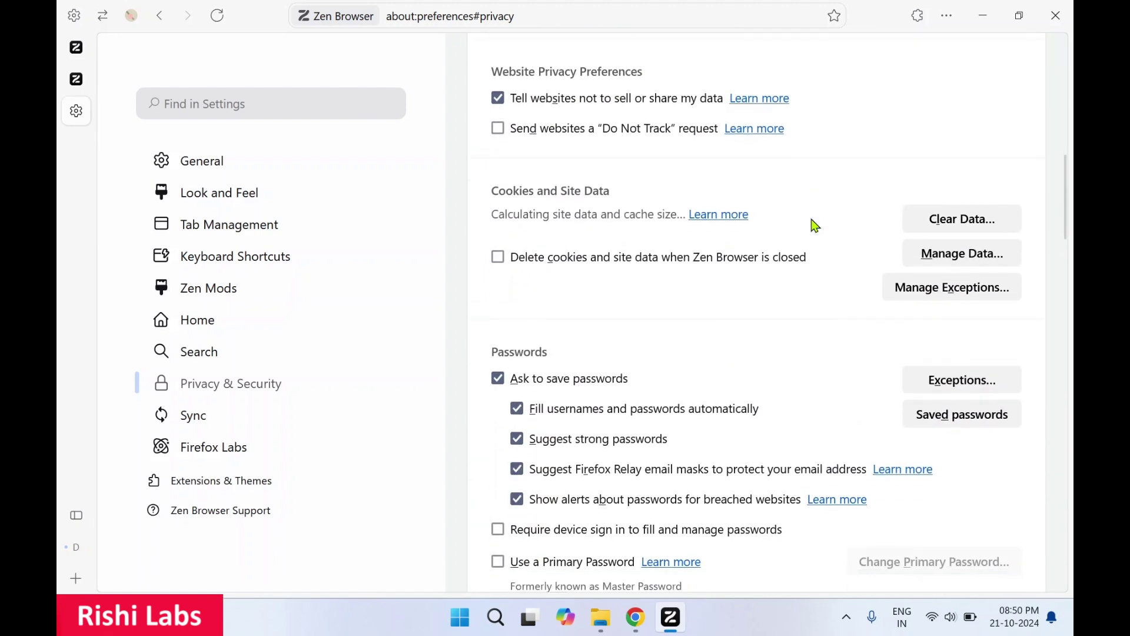
scroll(815, 226, down, 2)
scroll(815, 226, down, 1)
scroll(815, 225, up, 2)
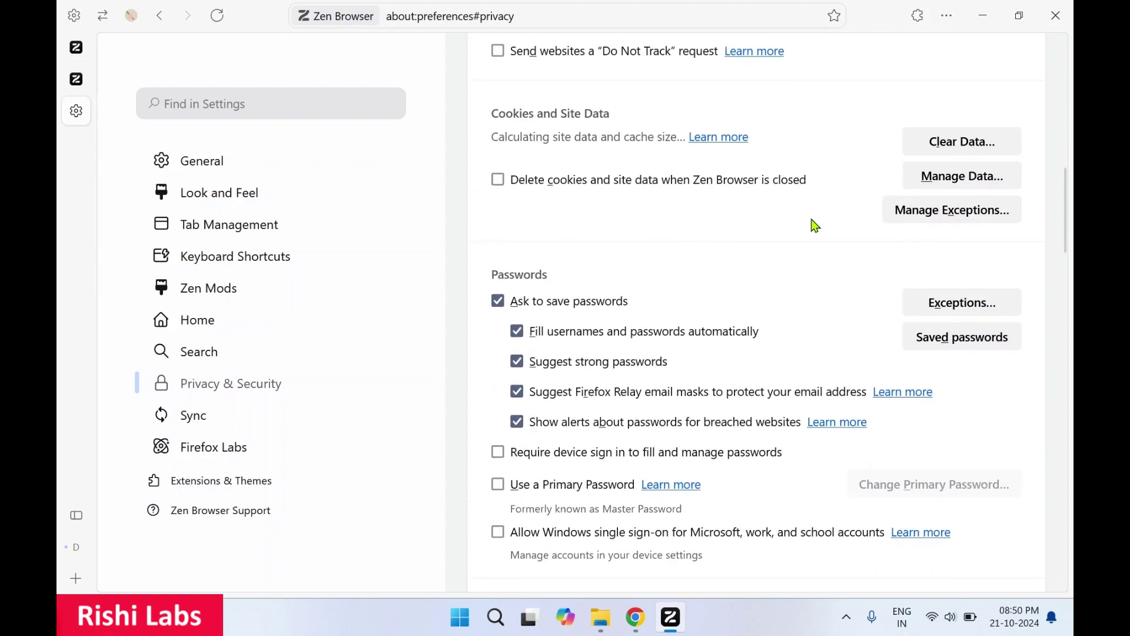
scroll(647, 229, up, 1)
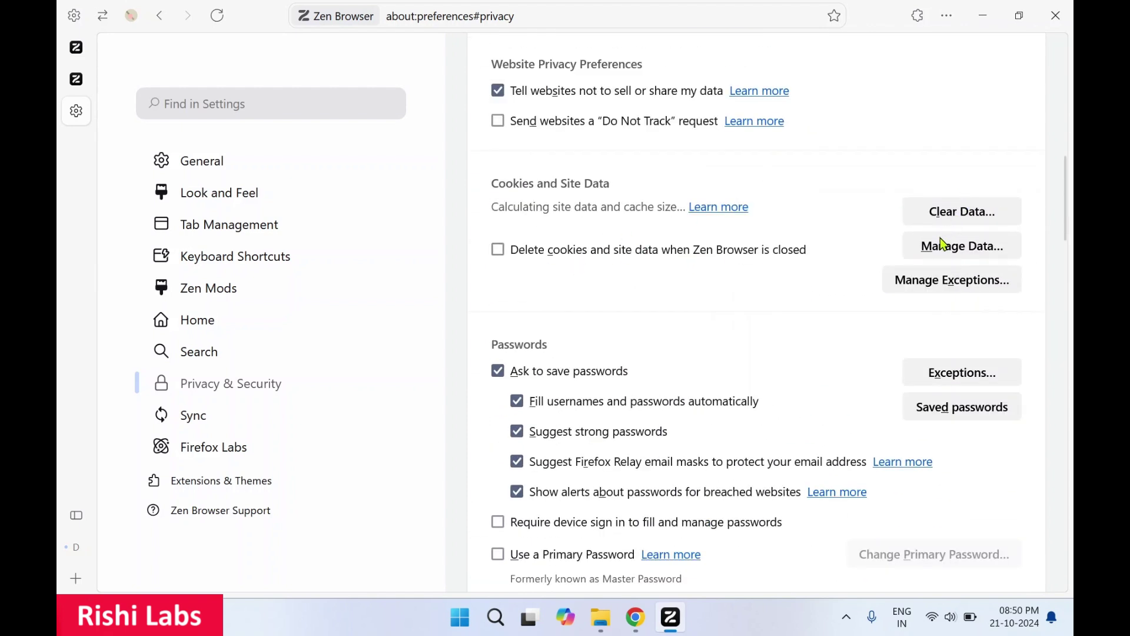
scroll(838, 295, up, 2)
scroll(838, 294, down, 5)
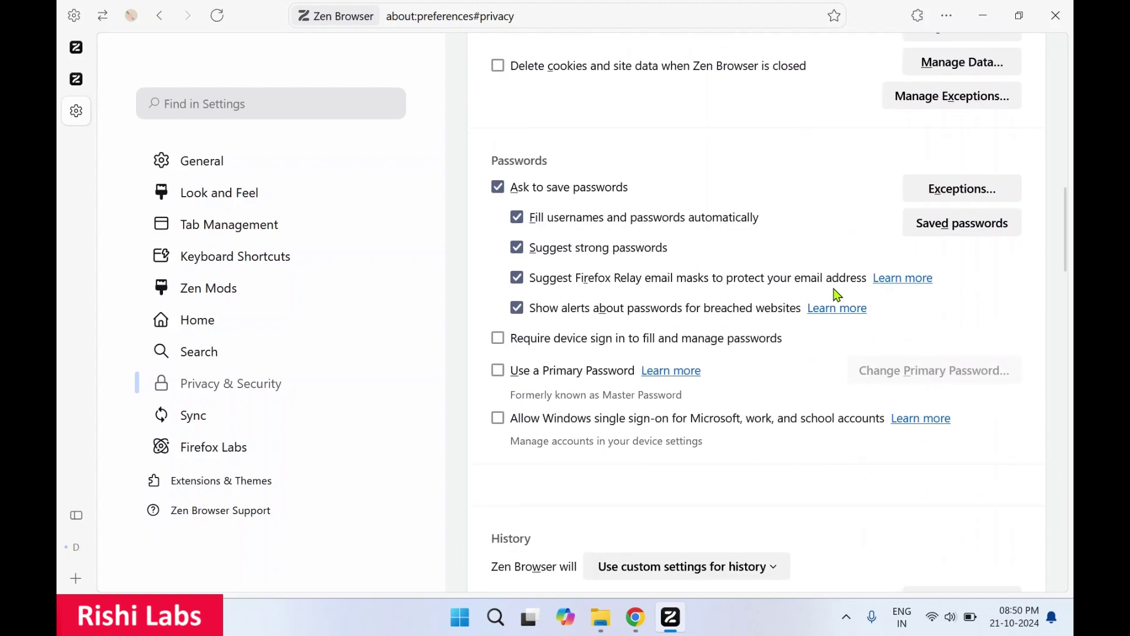
scroll(838, 295, down, 5)
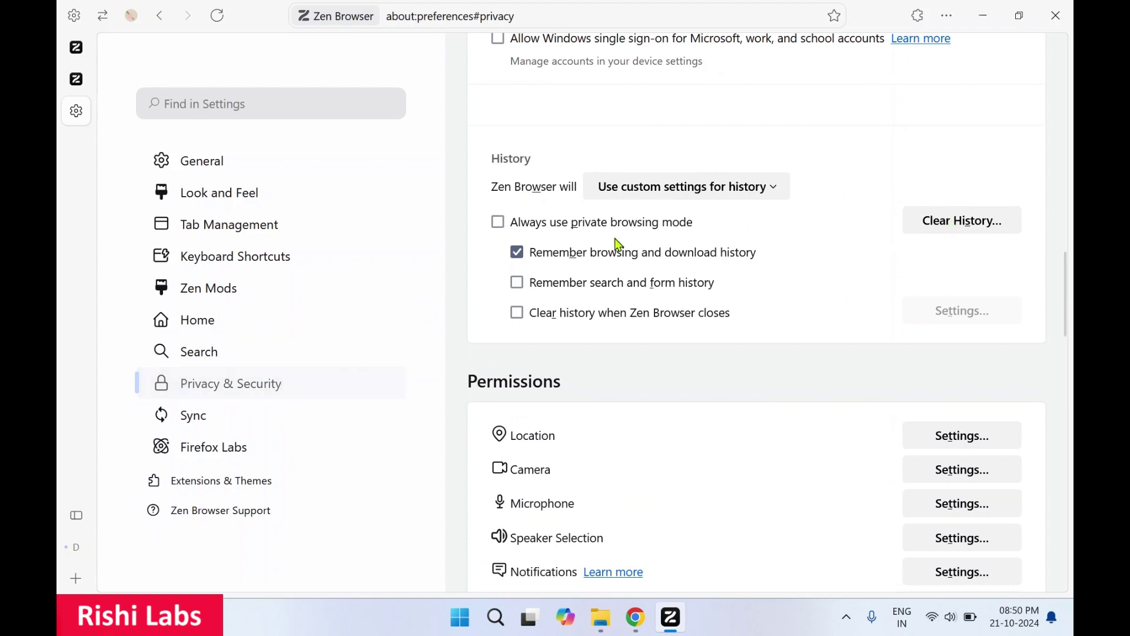
scroll(564, 169, up, 6)
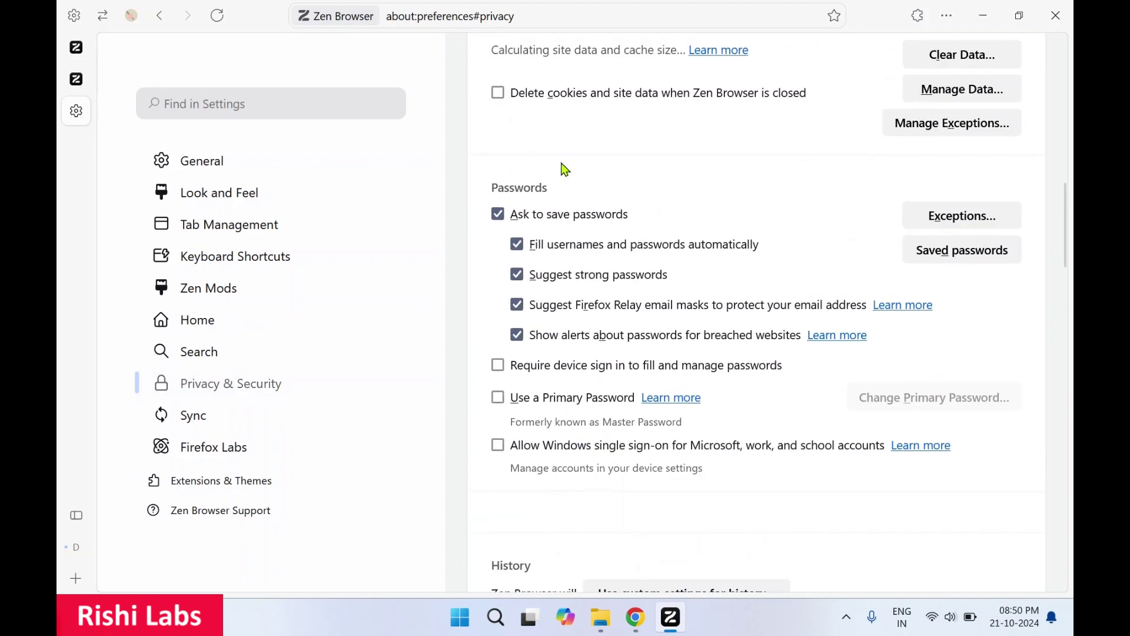
scroll(566, 170, up, 3)
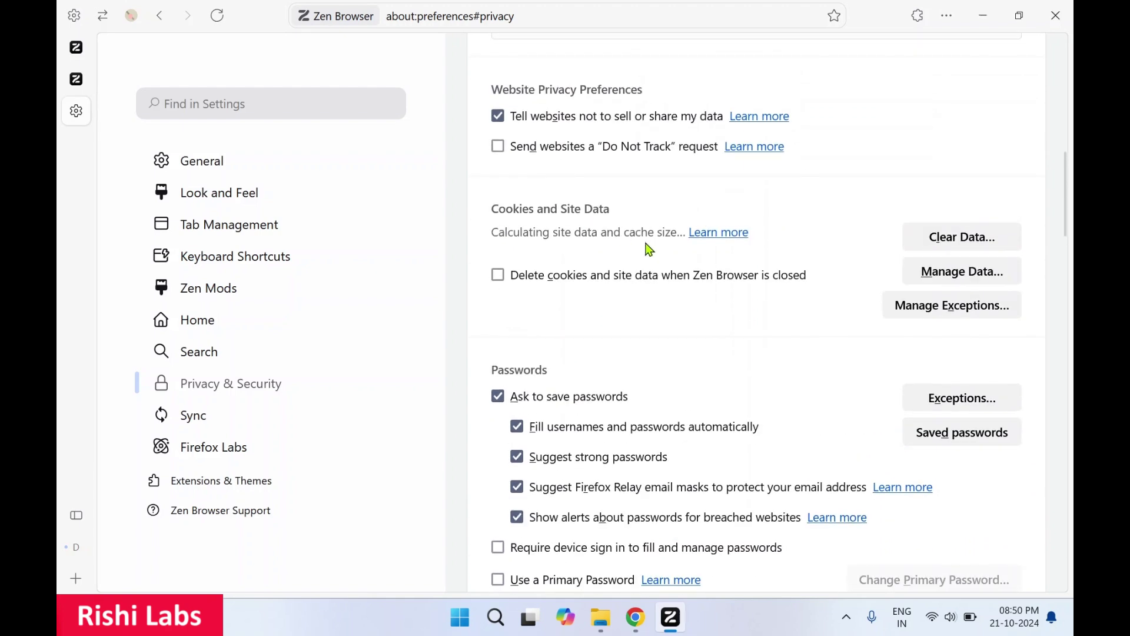
scroll(977, 174, down, 1)
scroll(896, 332, down, 3)
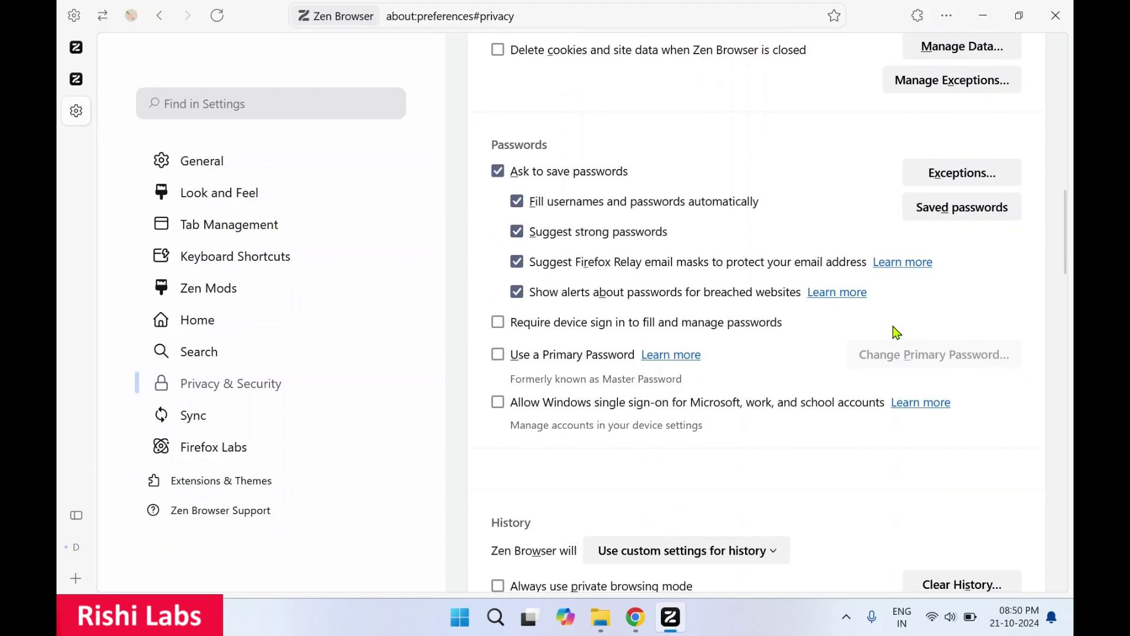
scroll(896, 333, down, 10)
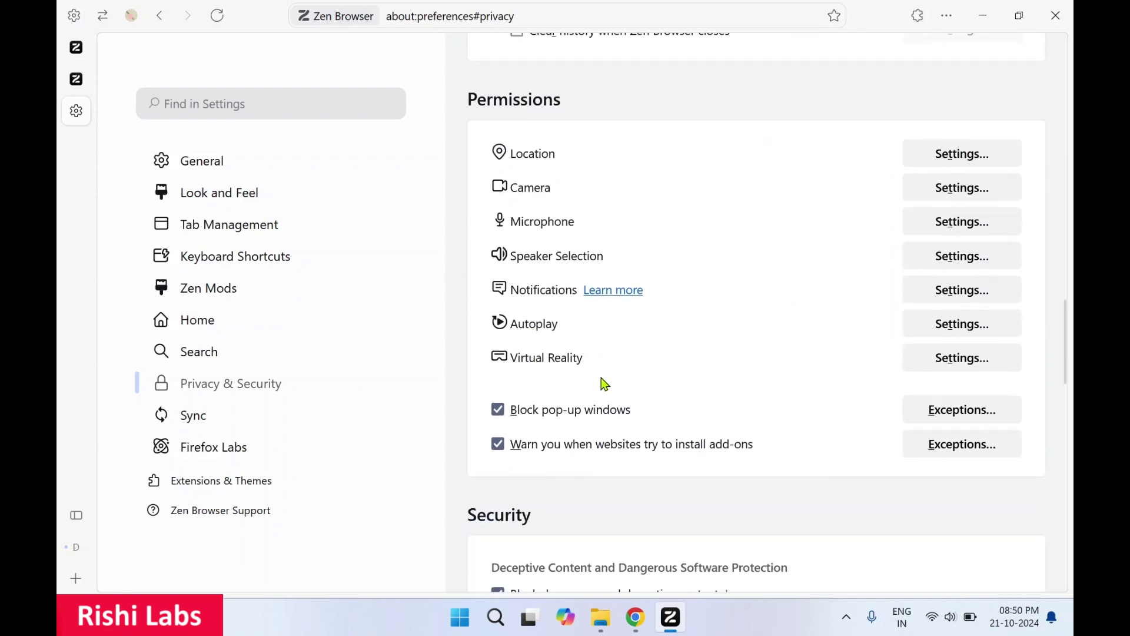
scroll(607, 386, down, 3)
scroll(607, 386, down, 2)
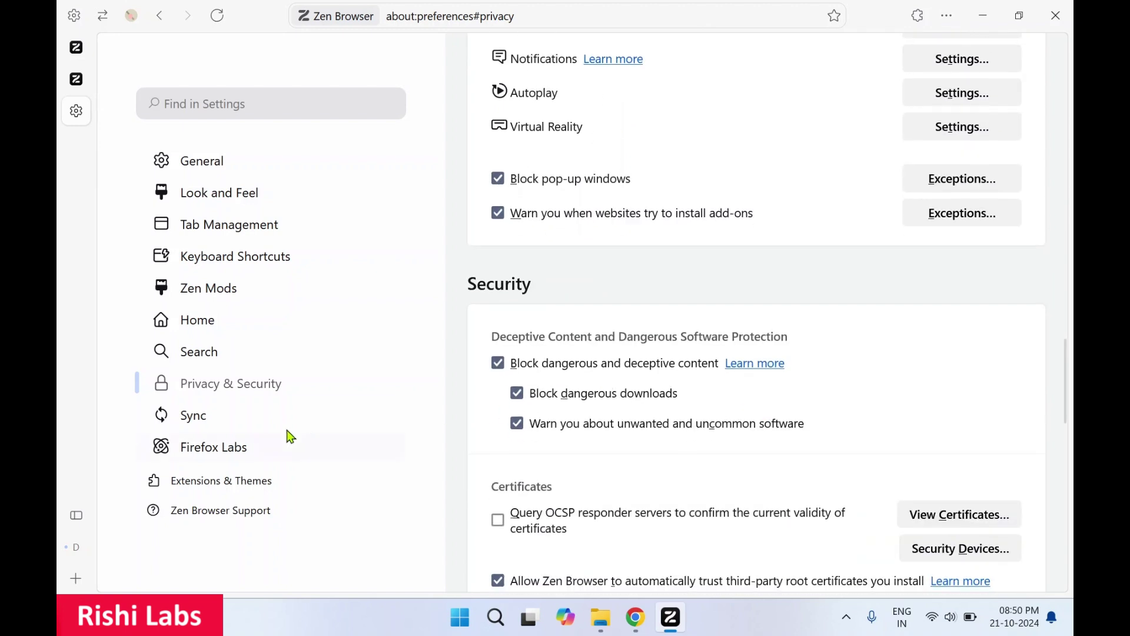
- Glance at Sync, then browse the experimental Firefox Labs settings
click(260, 425)
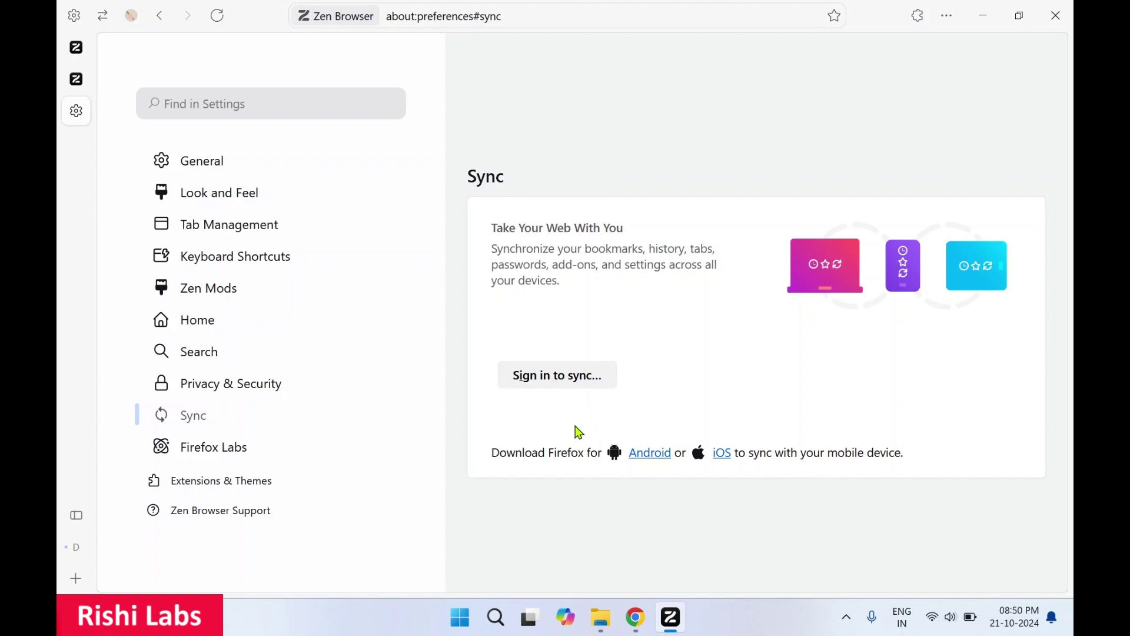
click(255, 459)
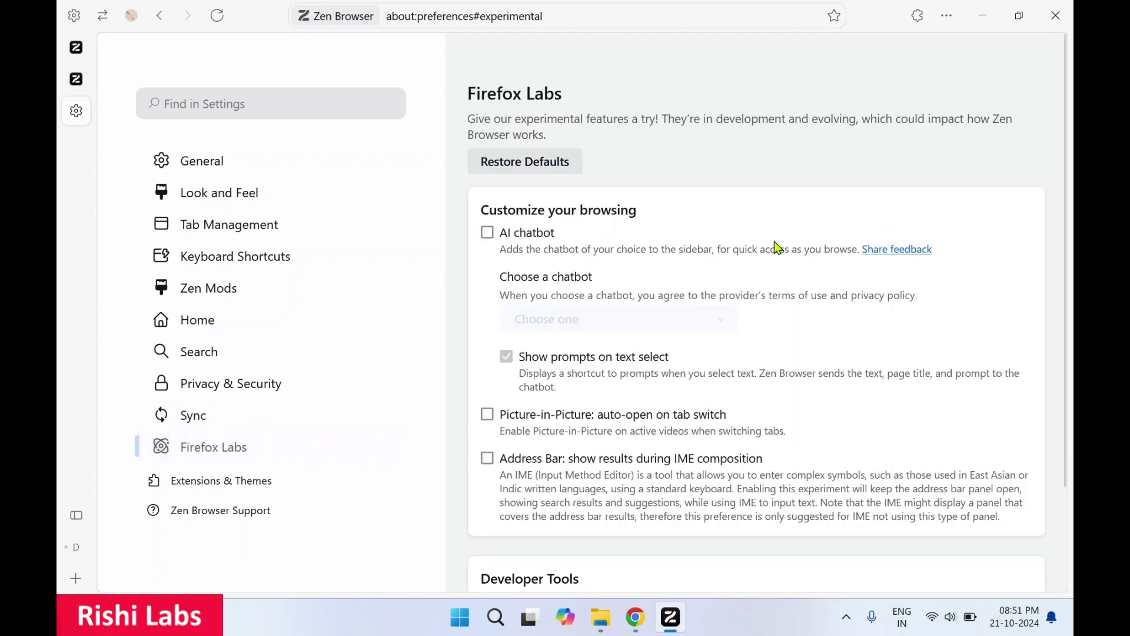
scroll(777, 248, down, 2)
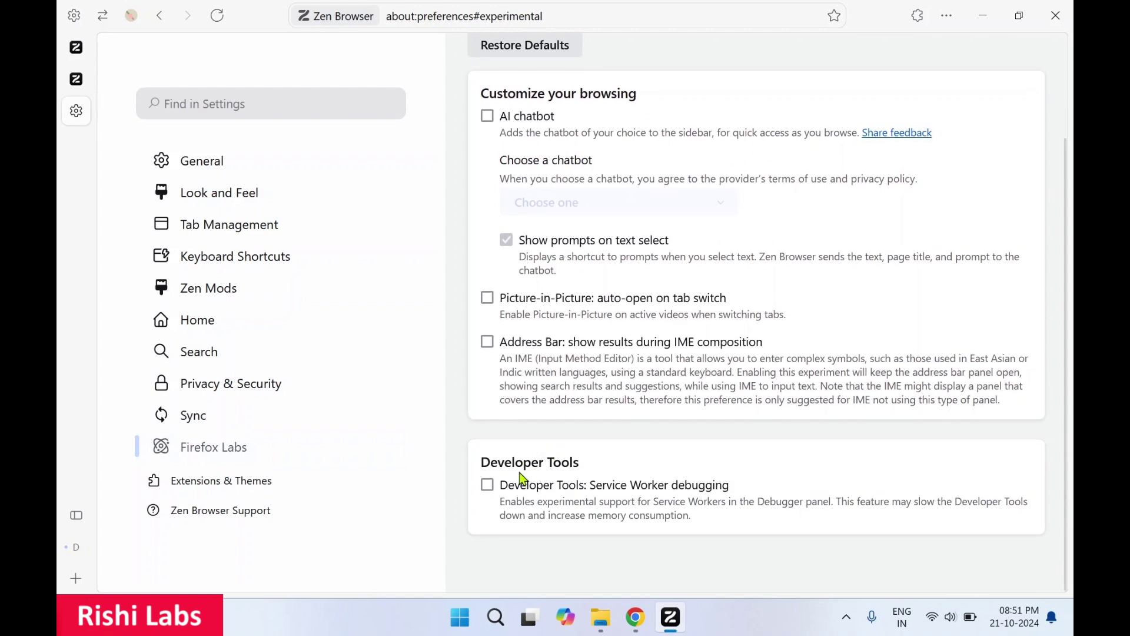
scroll(619, 473, up, 2)
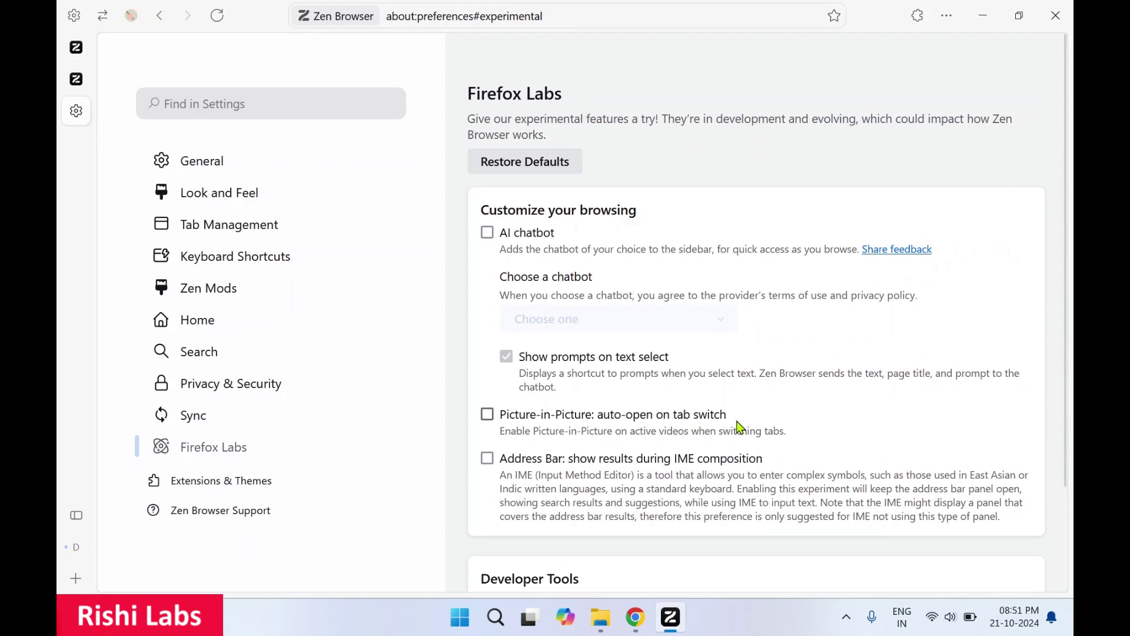
- Enable the AI chatbot with ChatGPT as provider and close the chatbot sidebar
click(488, 236)
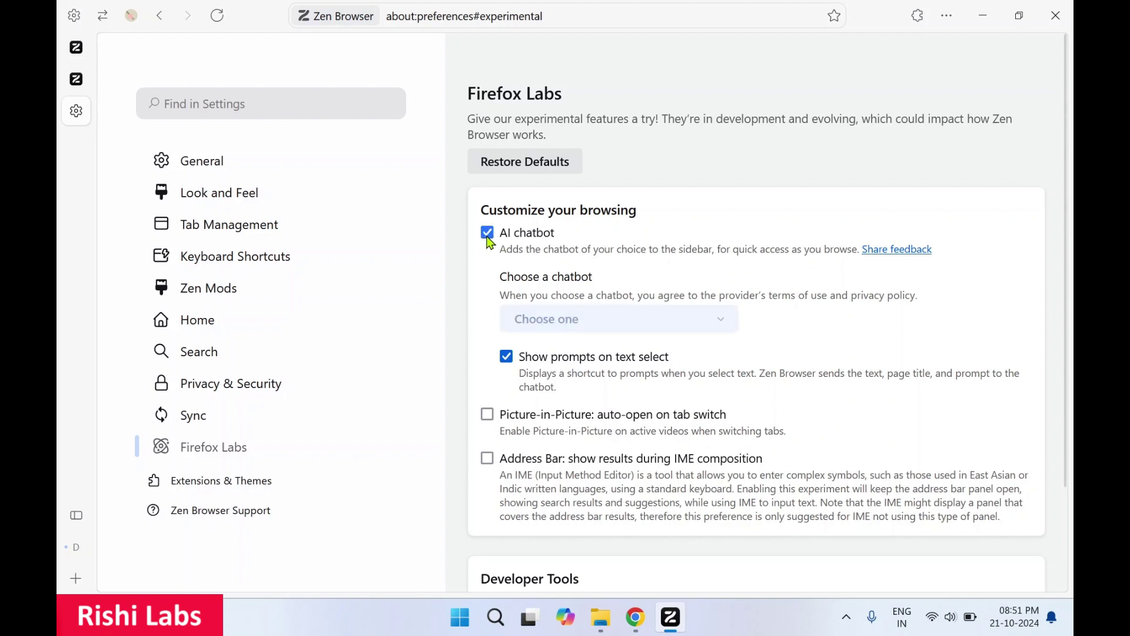
click(646, 327)
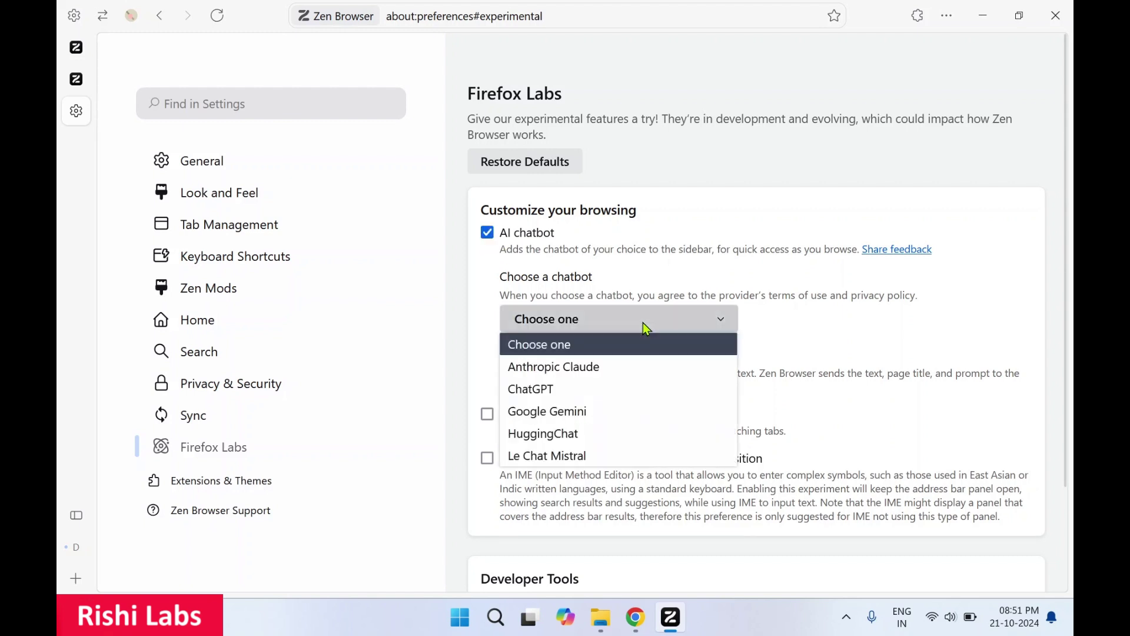
click(592, 390)
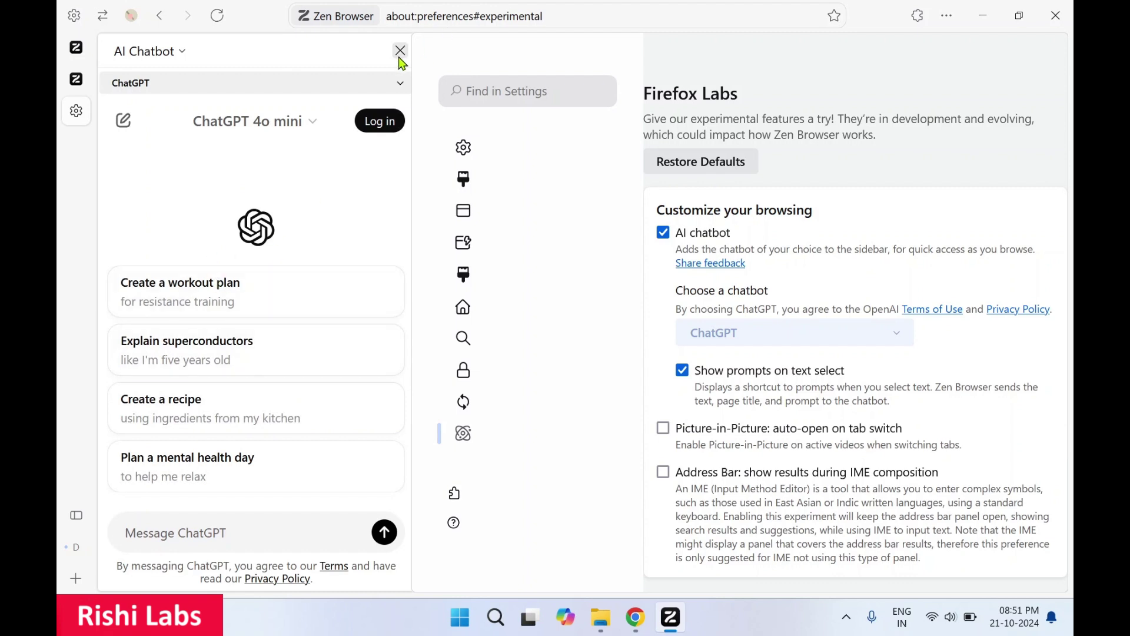
click(401, 52)
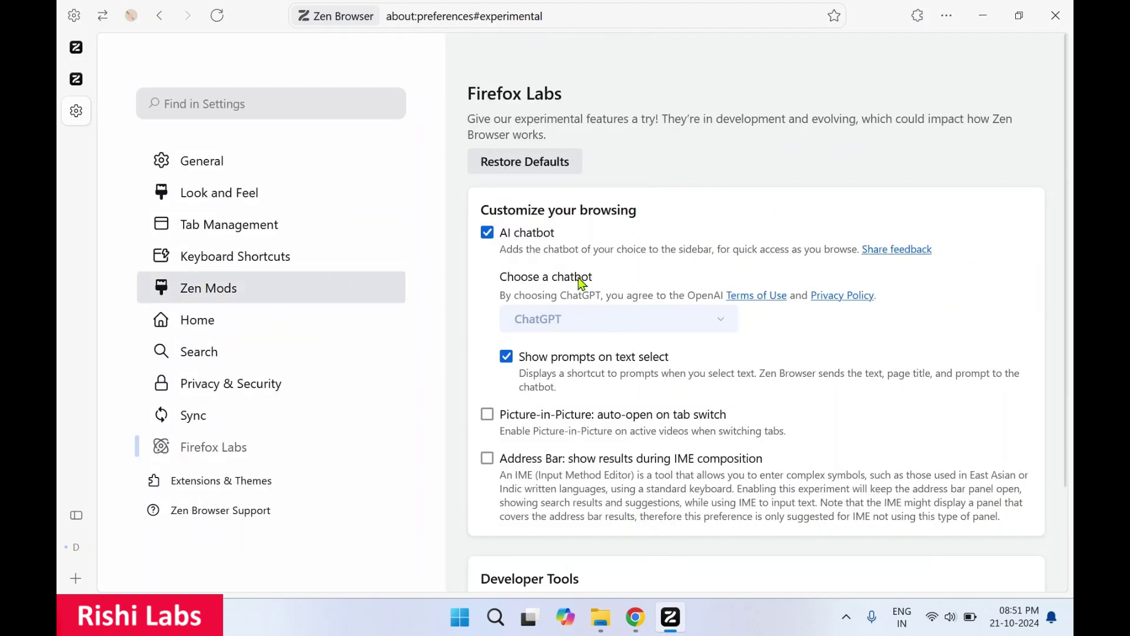
- Open Extensions & Themes and review the installed Themes and Plugins lists
click(279, 487)
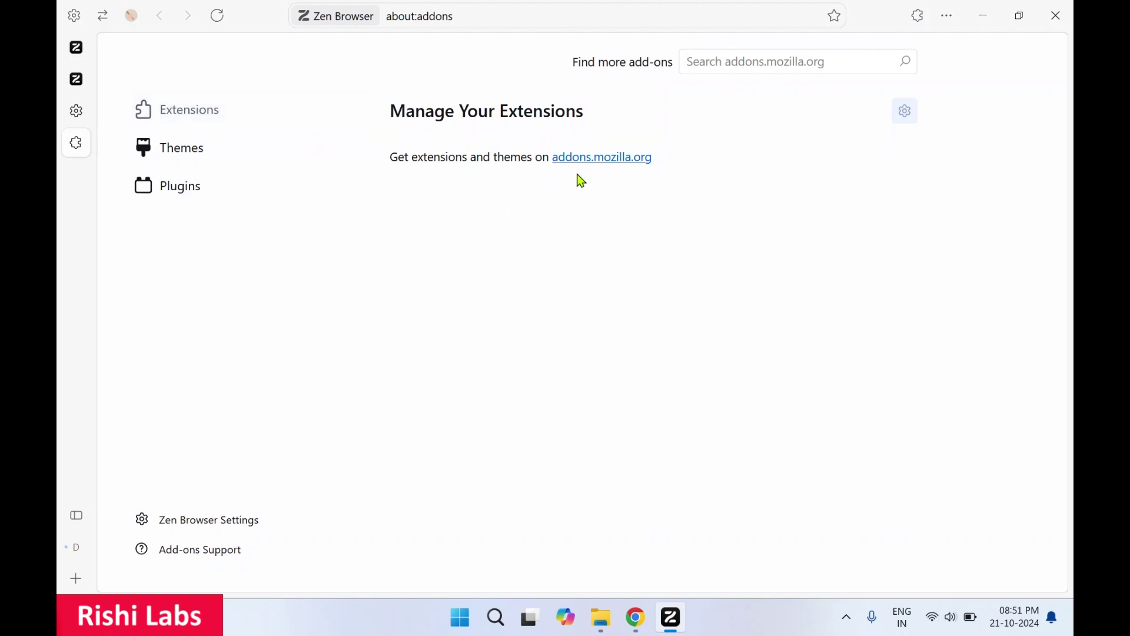
click(216, 152)
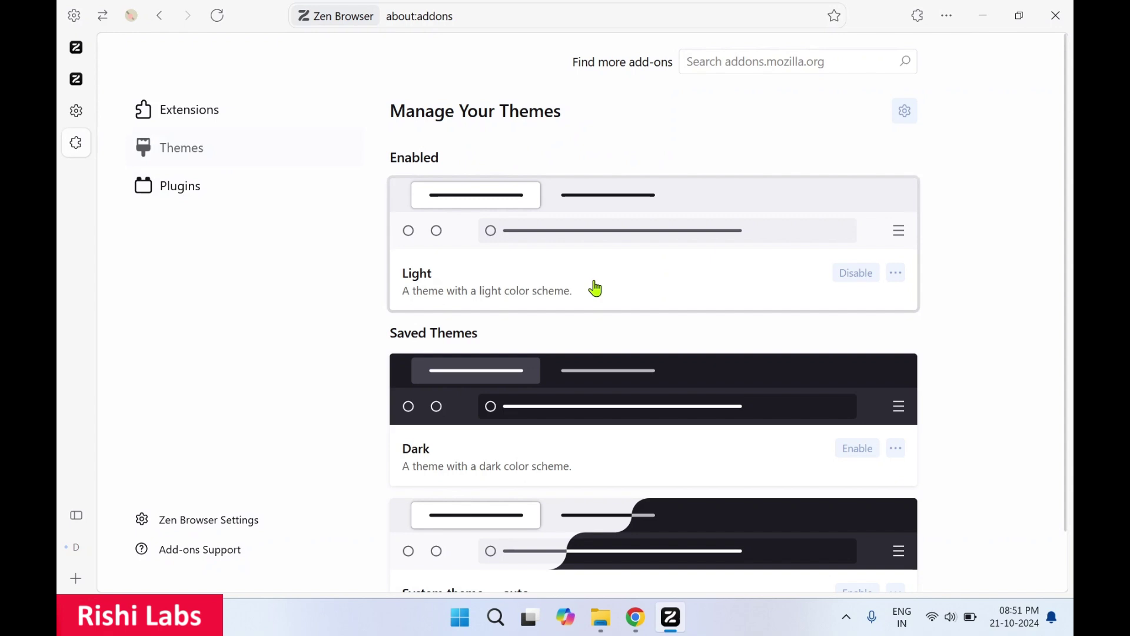
scroll(594, 292, down, 2)
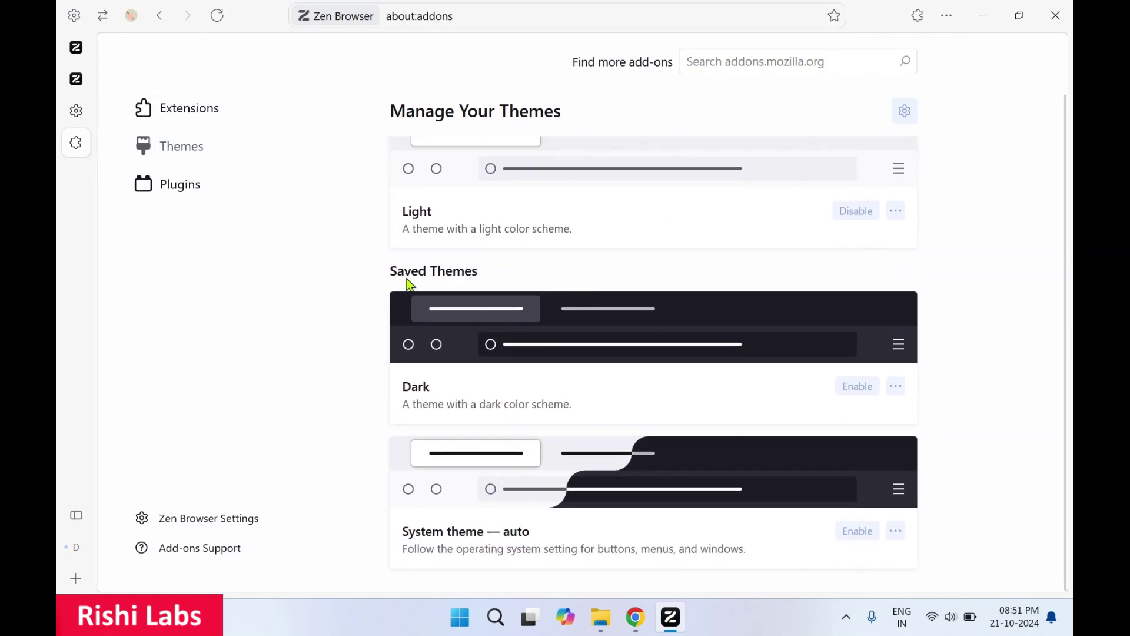
click(222, 202)
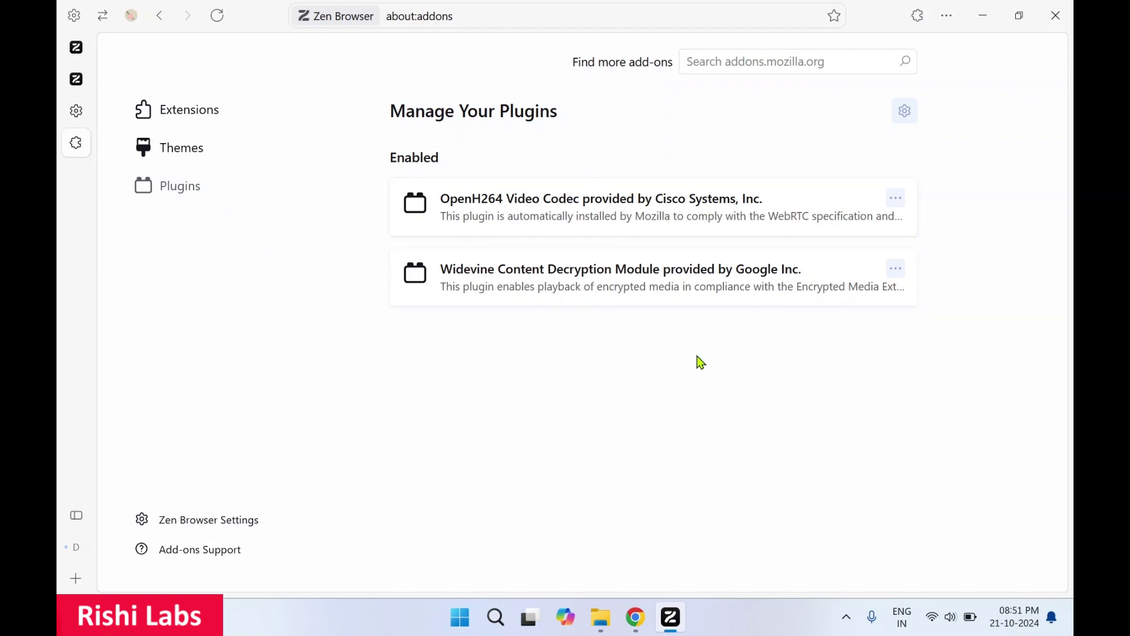
- Return to the Settings tab and scroll through the 'Firefox options, preferences and settings' article
mouse_move(76, 116)
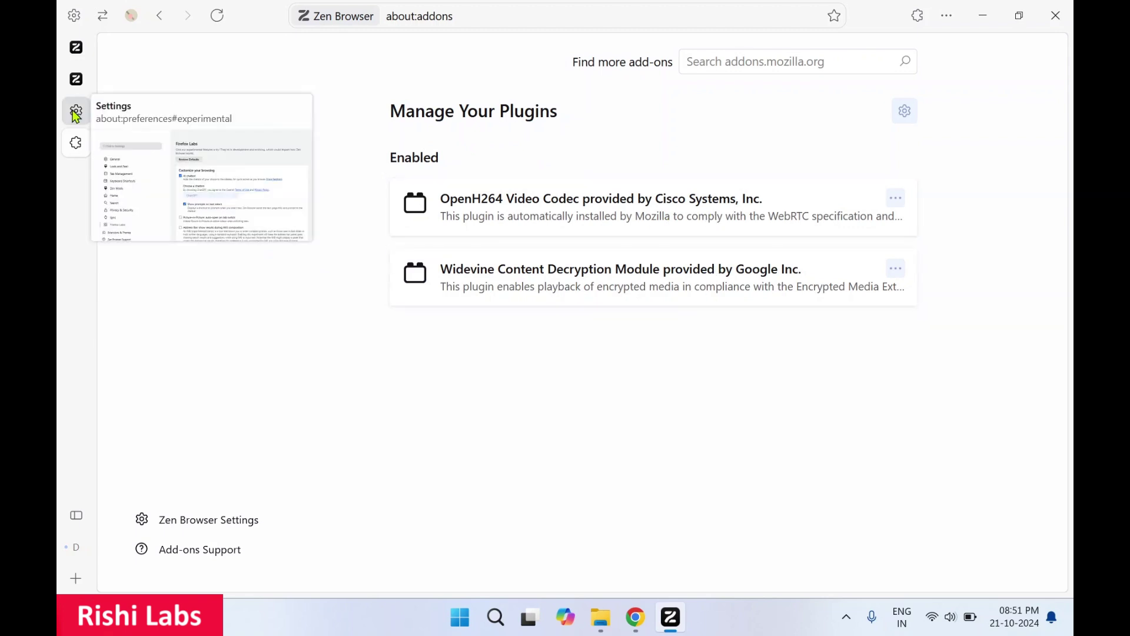
click(76, 116)
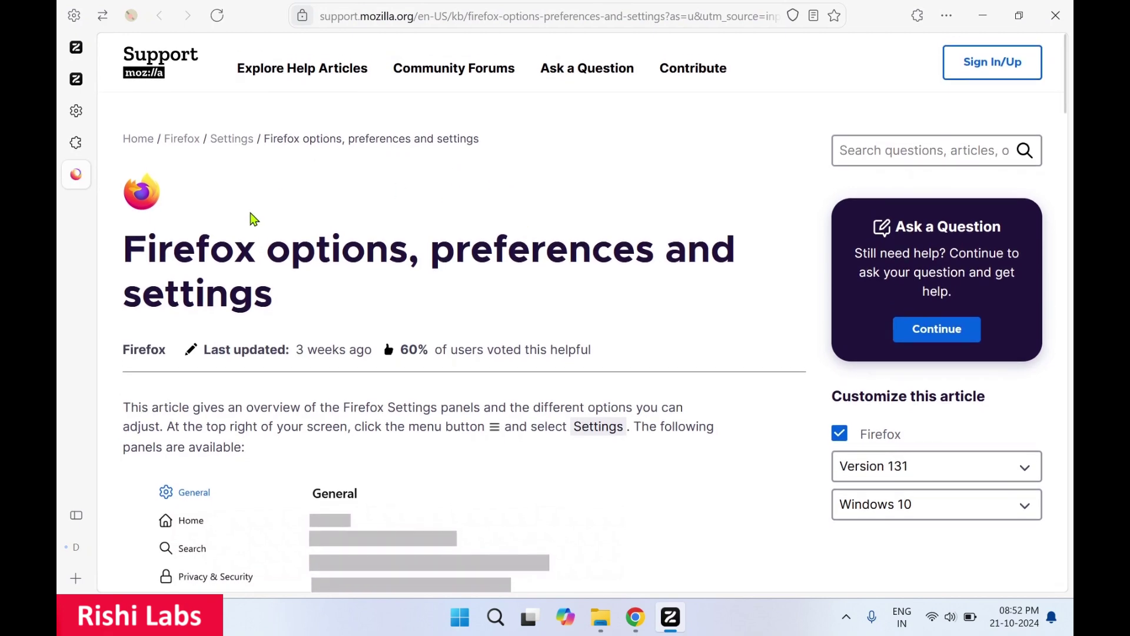
scroll(252, 224, down, 2)
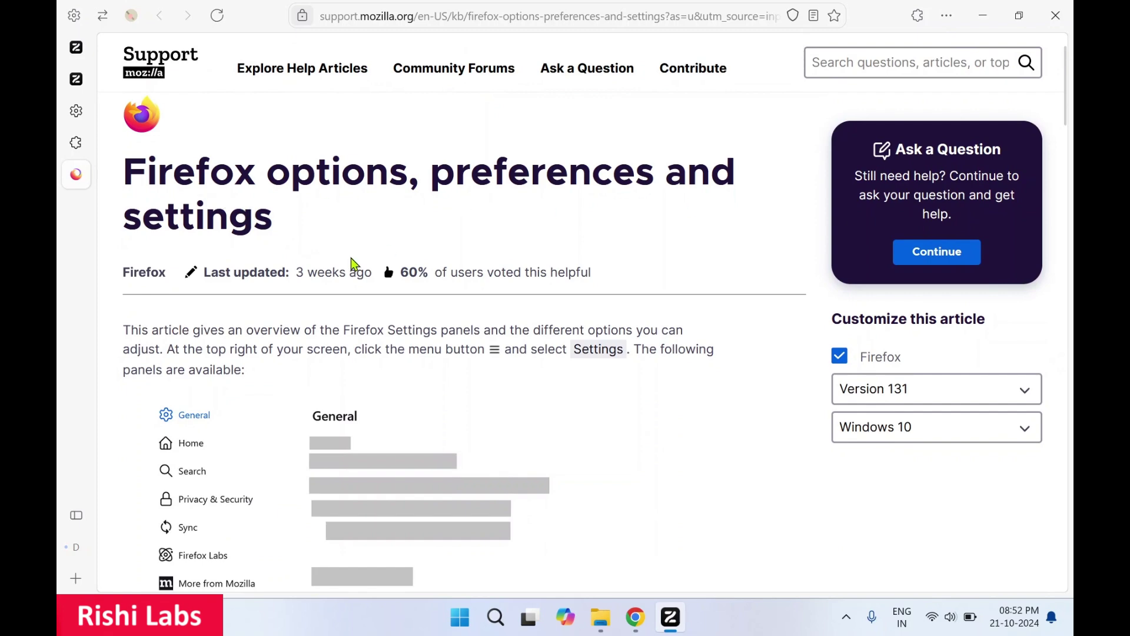
scroll(356, 265, down, 4)
scroll(353, 262, up, 6)
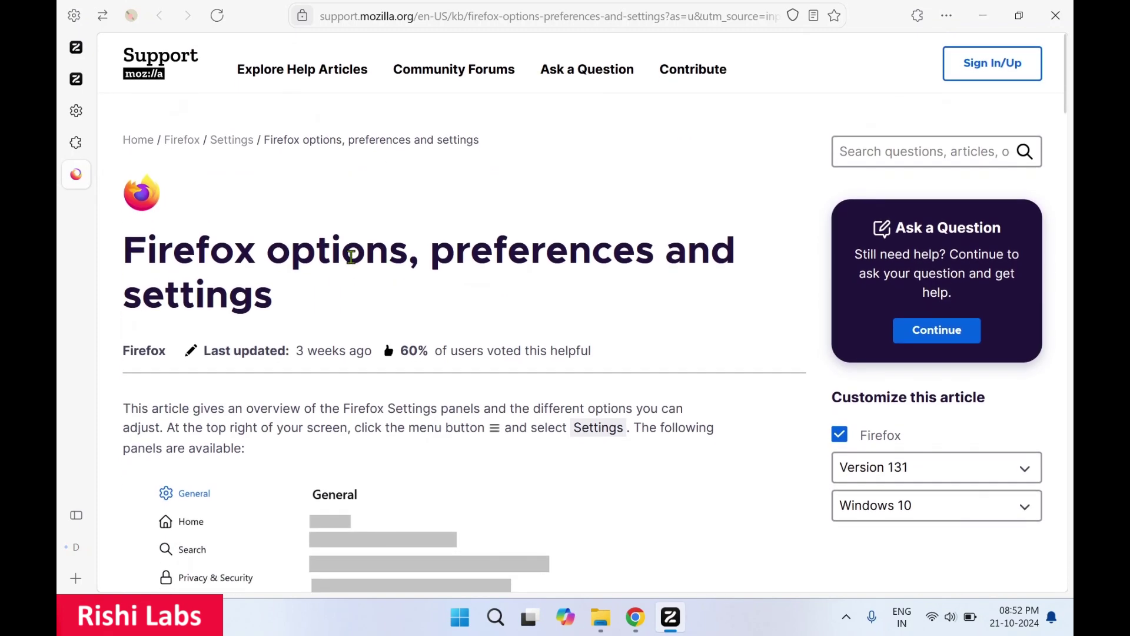
- Bring up Chrome on zen-browser.app and jump to its features section
click(75, 55)
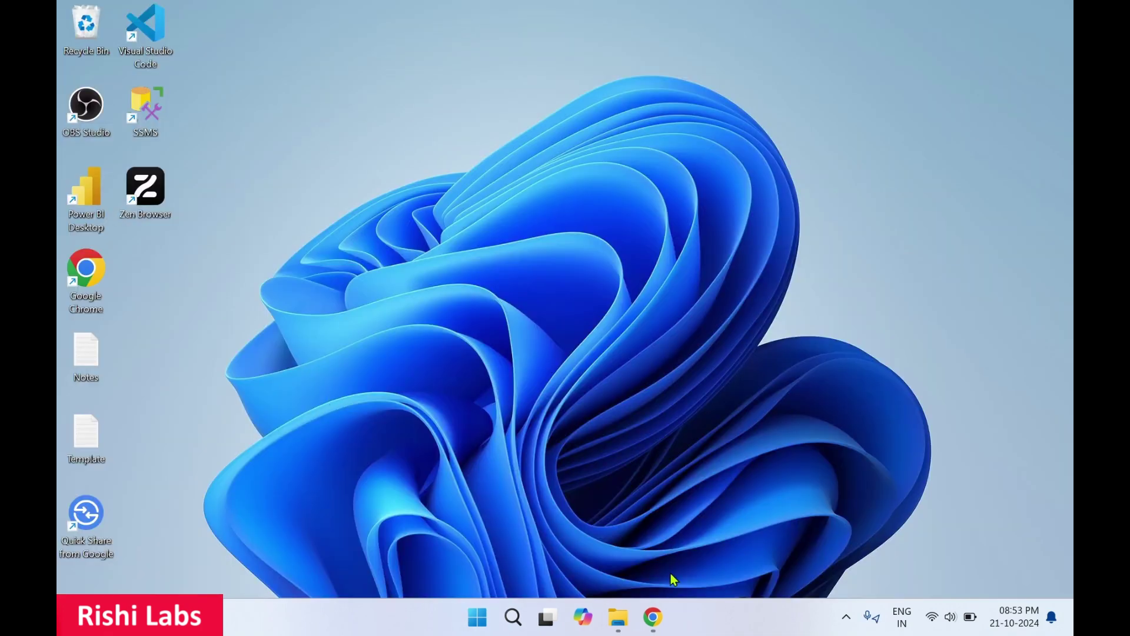
click(655, 619)
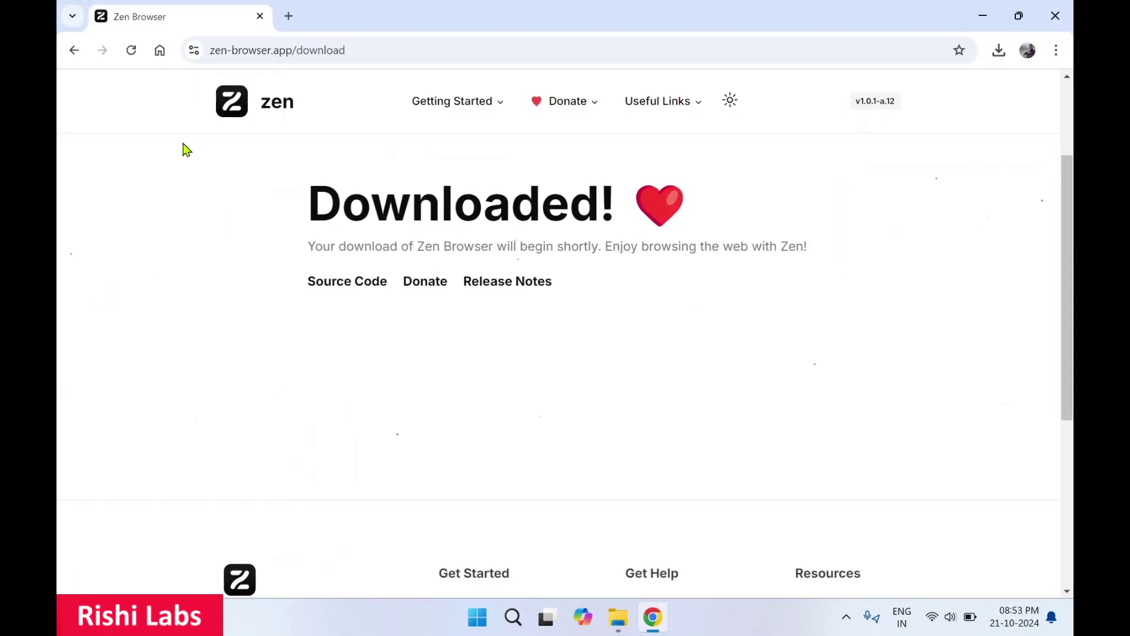
mouse_move(469, 108)
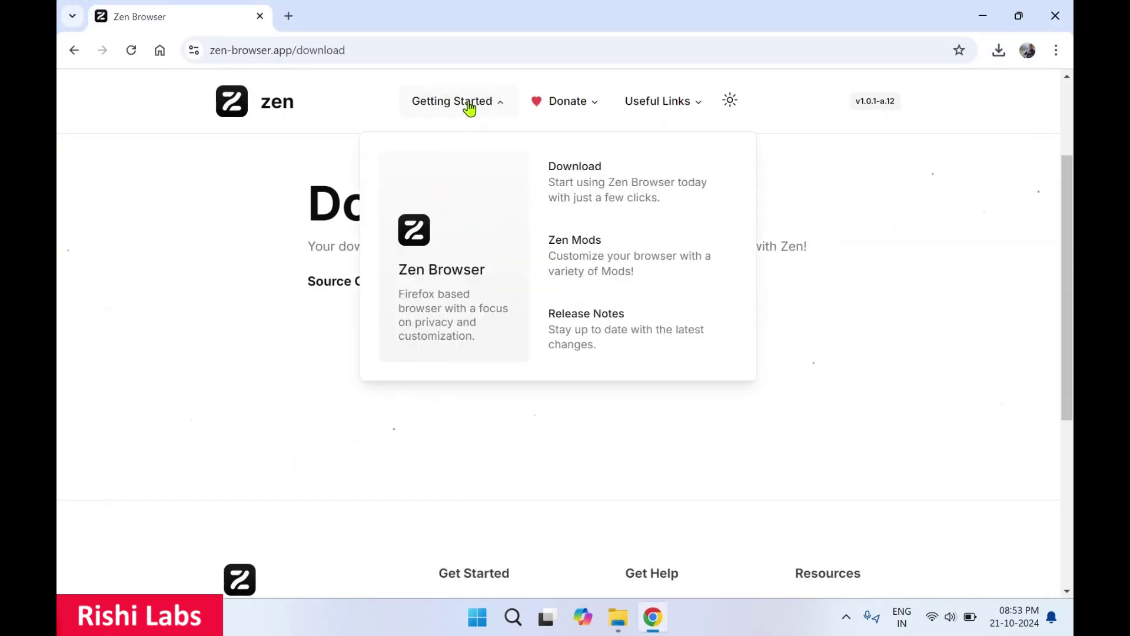
click(229, 106)
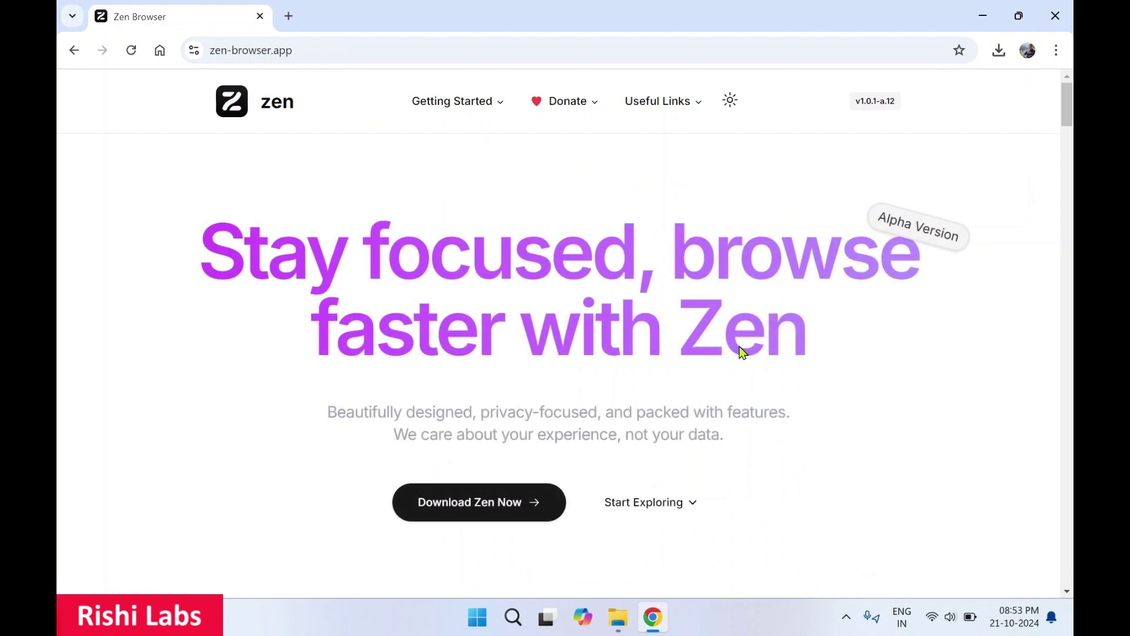
scroll(923, 235, down, 5)
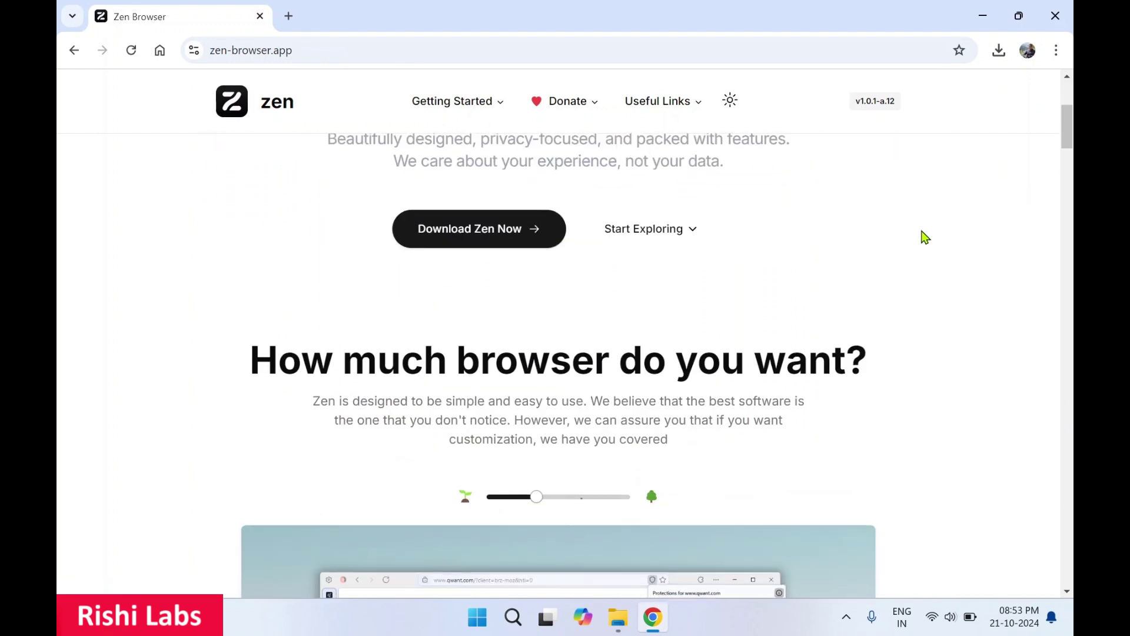
click(667, 241)
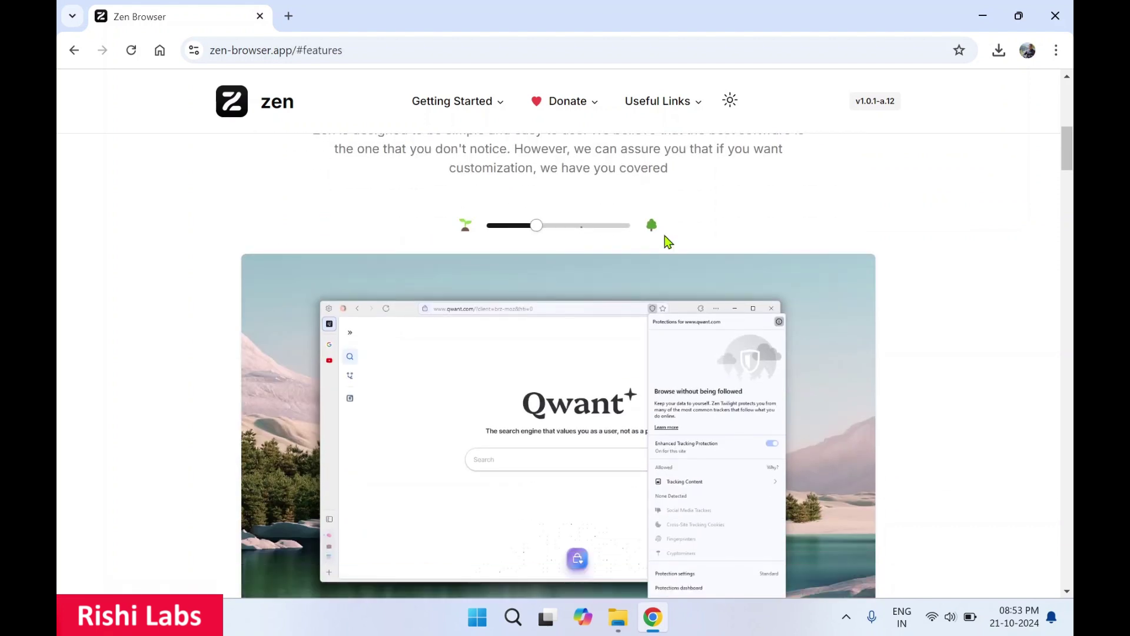
- Compare the customization slider's previews, then scroll past the Firefox Based and Open source cards
scroll(667, 241, up, 2)
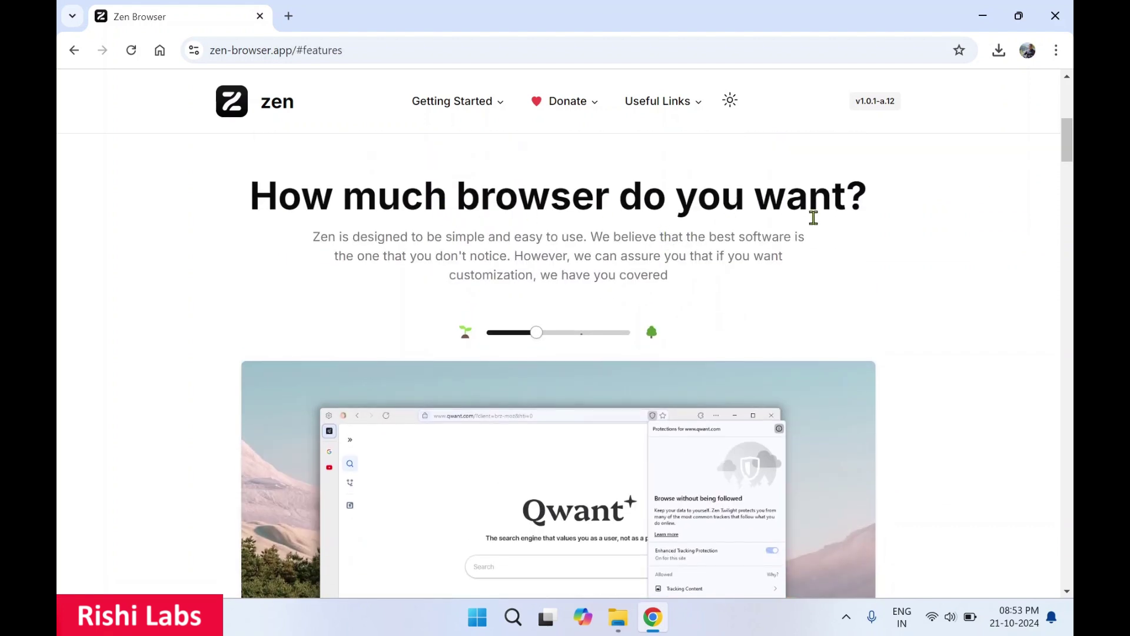
scroll(814, 217, down, 2)
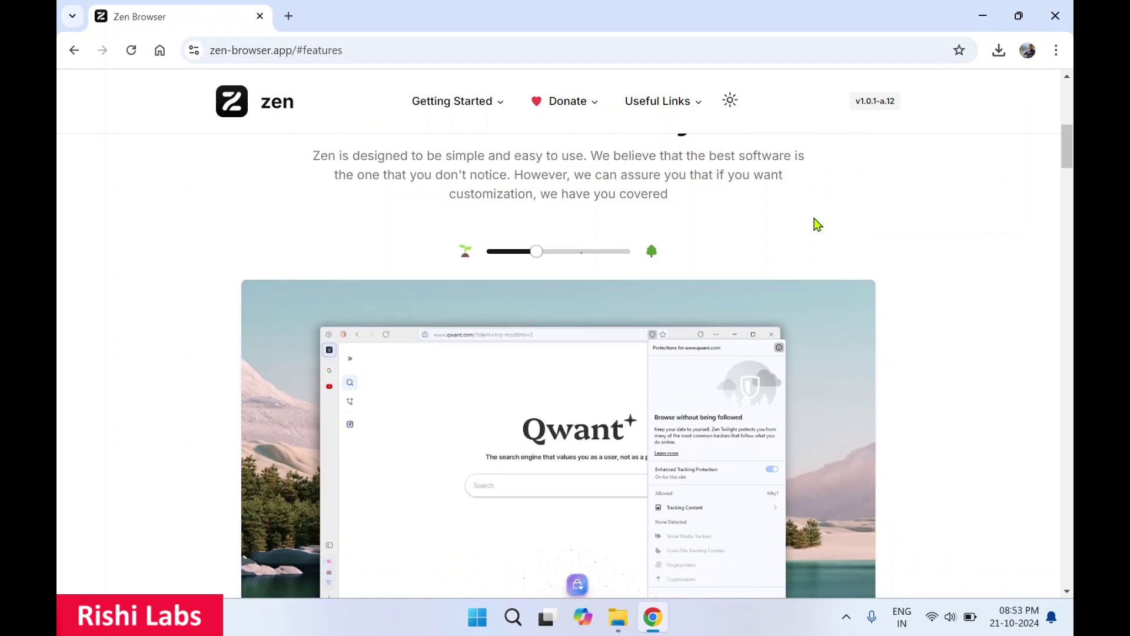
click(578, 251)
click(536, 257)
drag(535, 257, 615, 257)
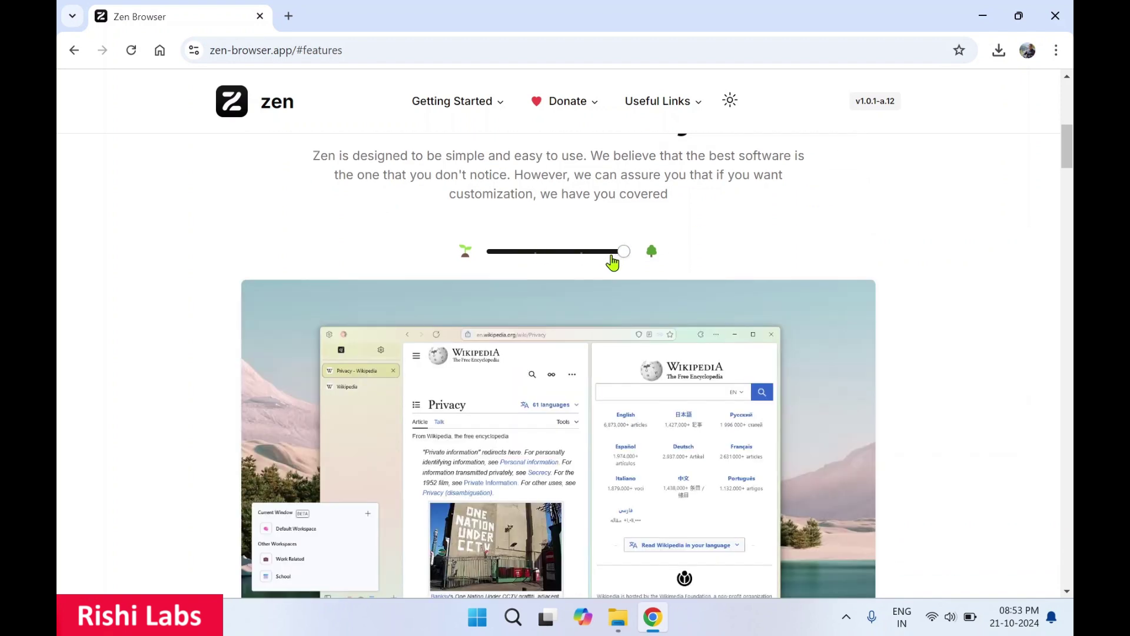
click(593, 259)
scroll(639, 387, down, 5)
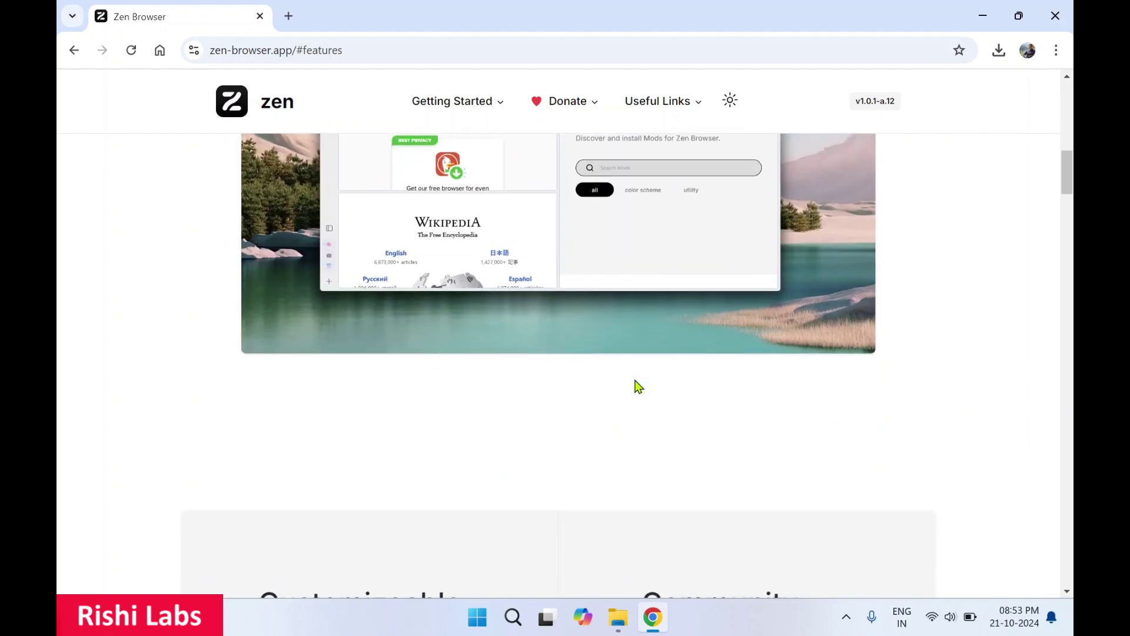
scroll(638, 387, down, 7)
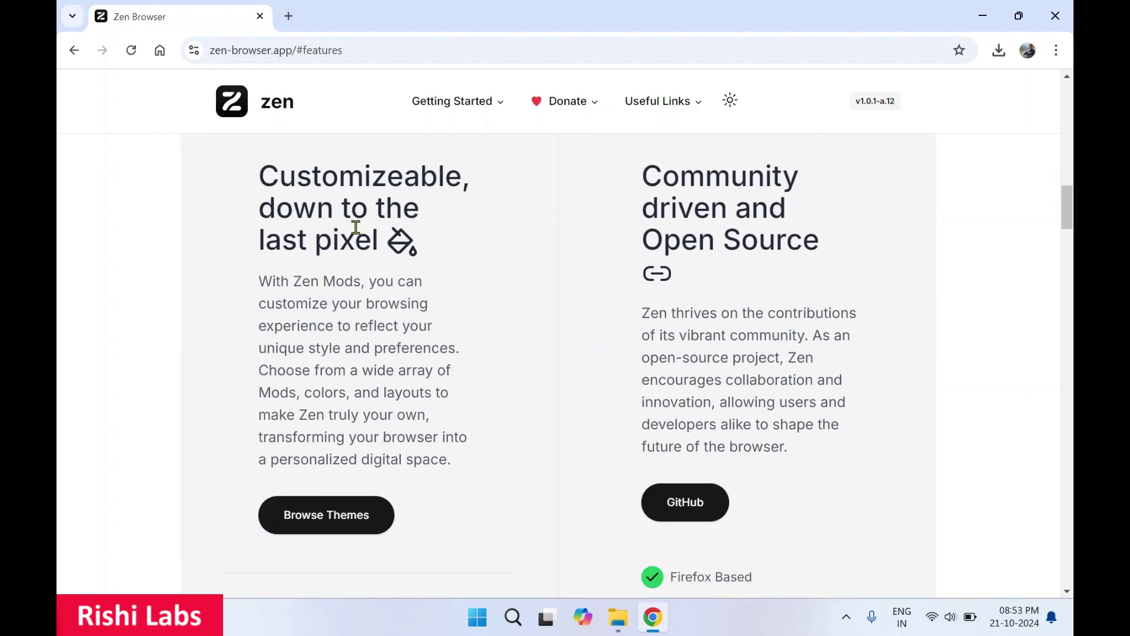
scroll(608, 304, down, 3)
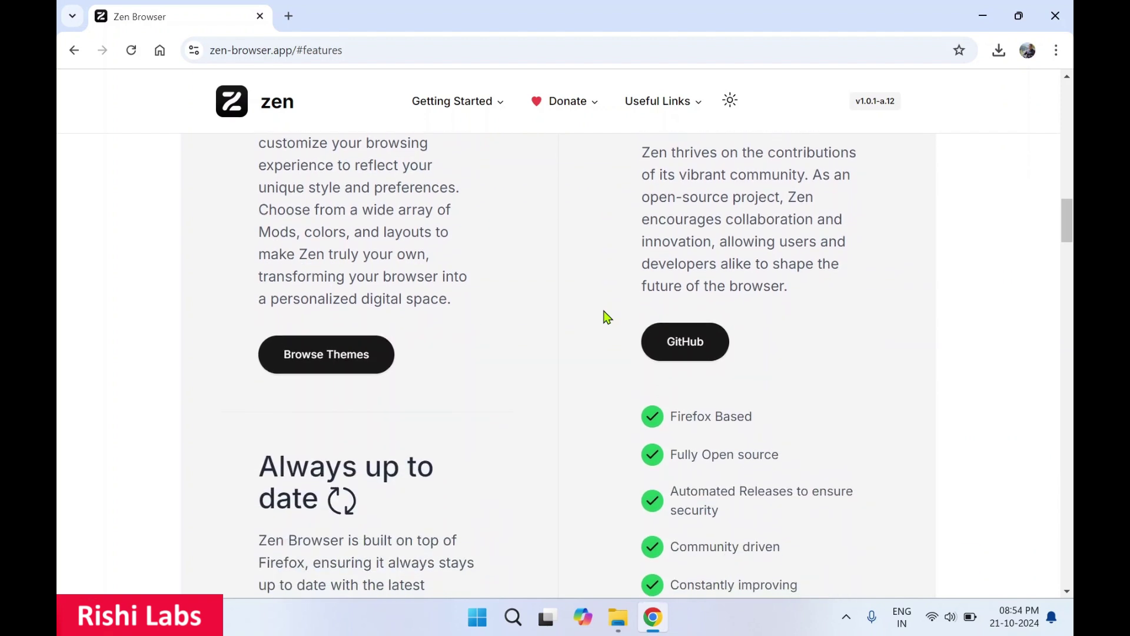
scroll(607, 317, down, 3)
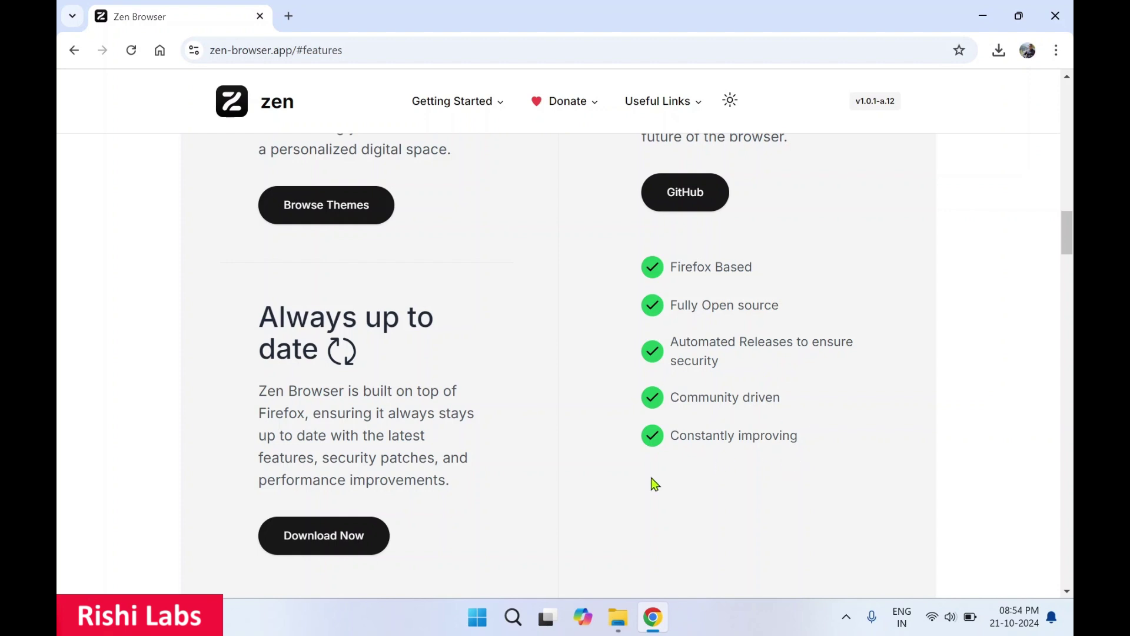
- Scroll past Built for simplicity and Split Views to Better tab management and Security and Privacy
scroll(555, 404, down, 6)
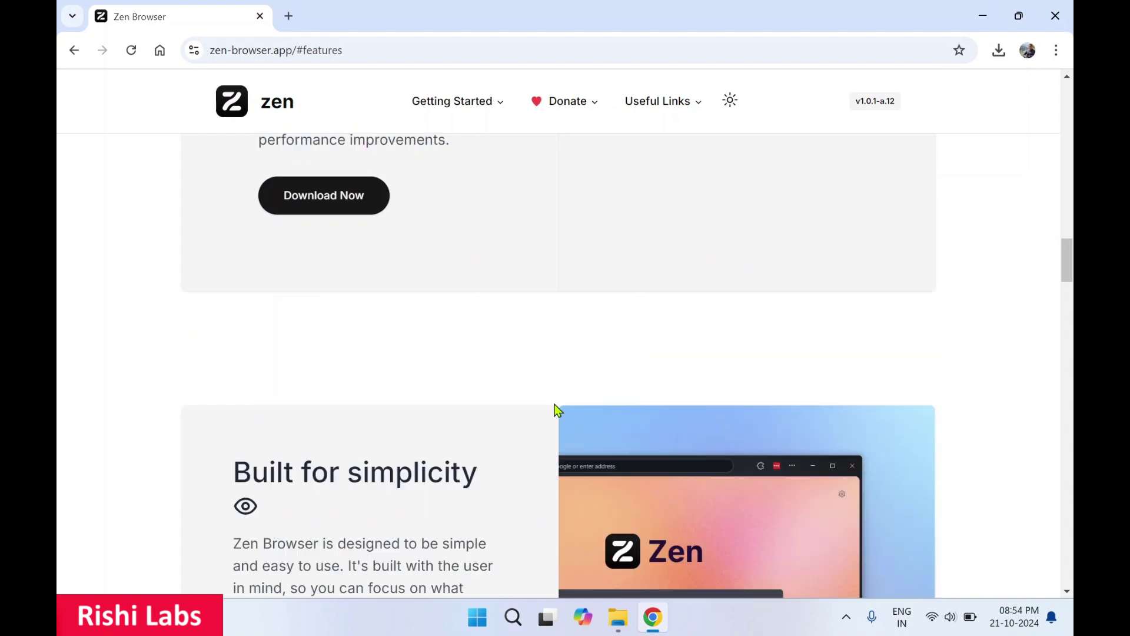
scroll(554, 404, up, 2)
scroll(554, 404, down, 5)
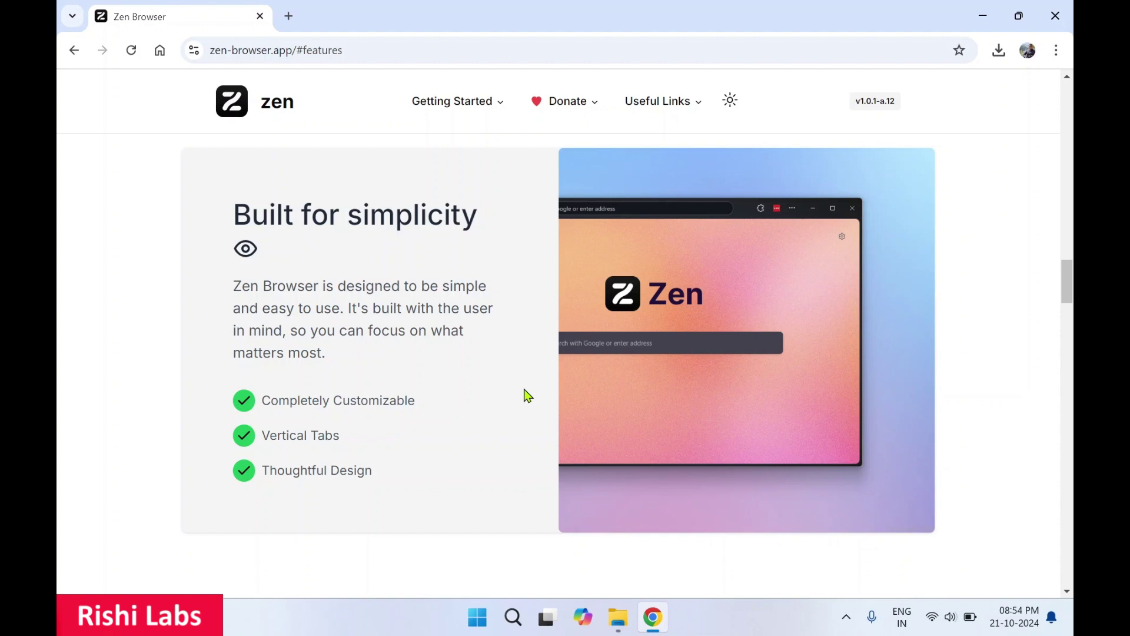
scroll(497, 402, down, 3)
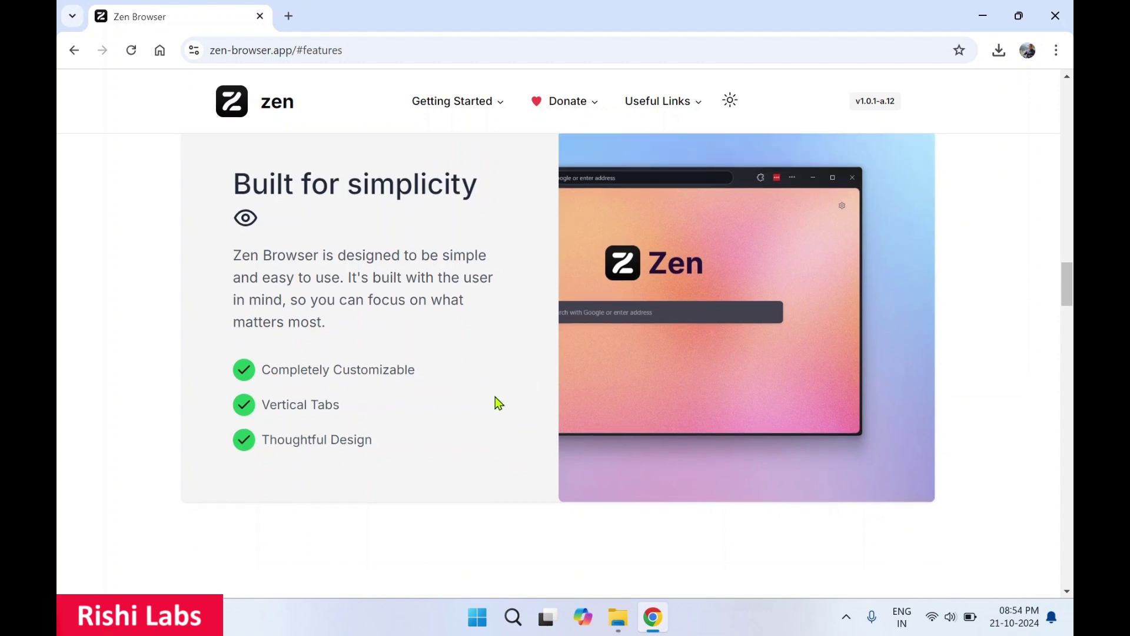
scroll(498, 403, down, 4)
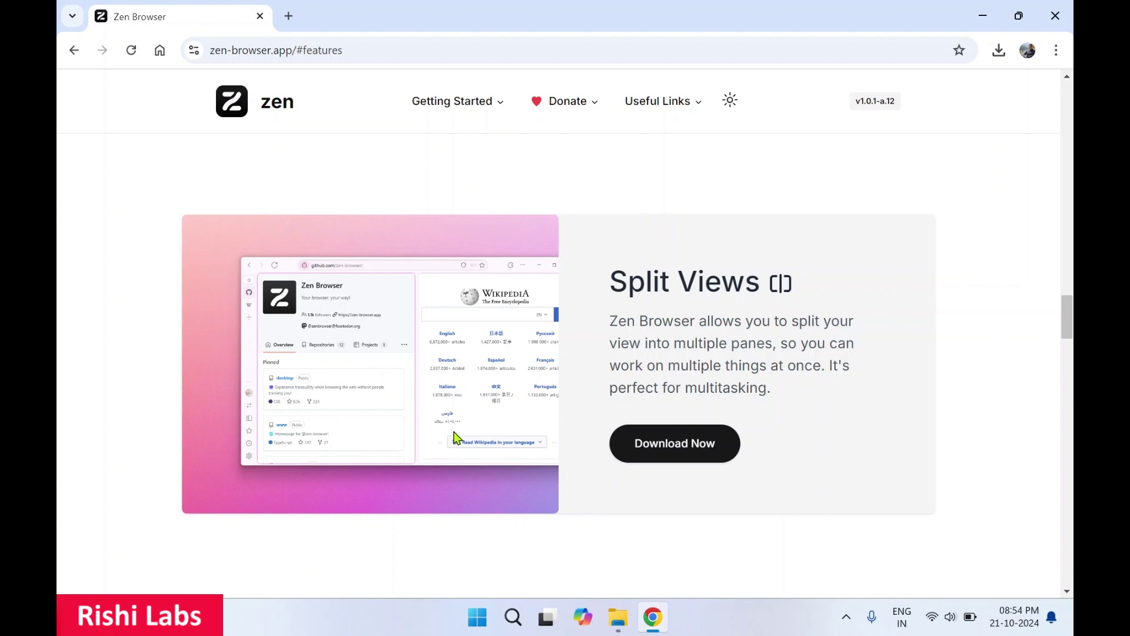
scroll(456, 436, down, 10)
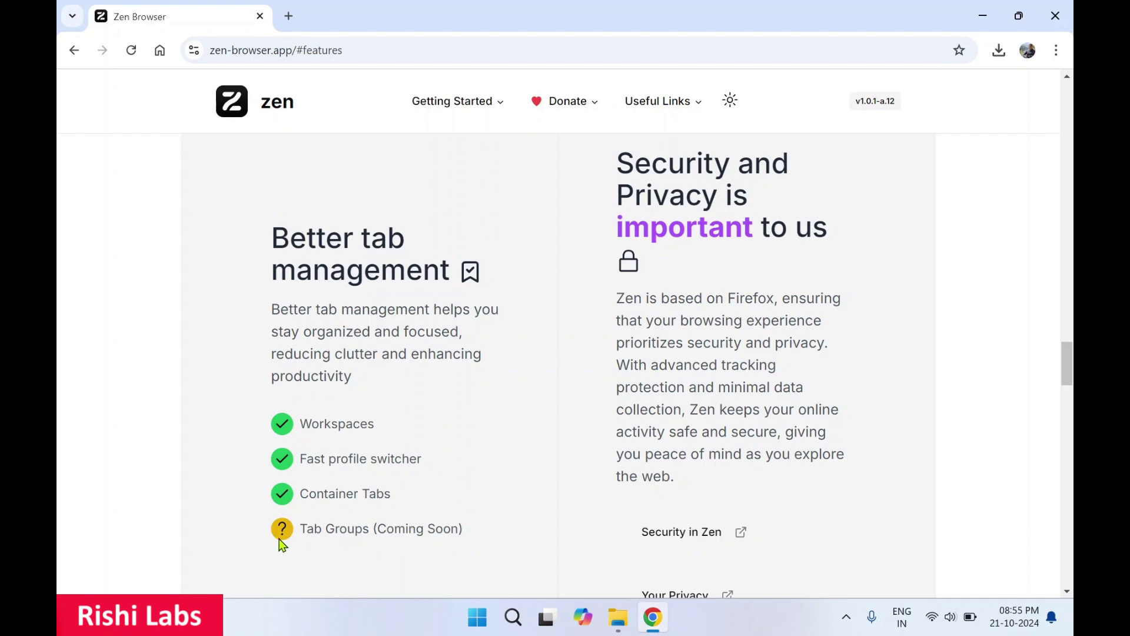
- Scroll through the Sidebar and Compact Mode sections down to the FAQ
scroll(910, 445, down, 3)
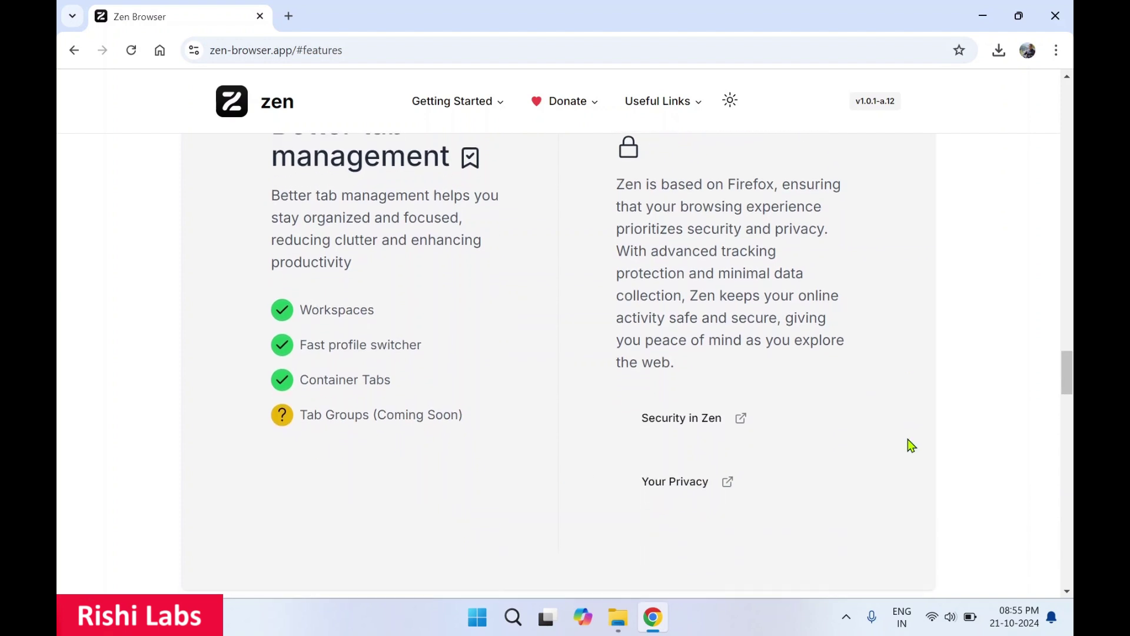
scroll(908, 439, up, 3)
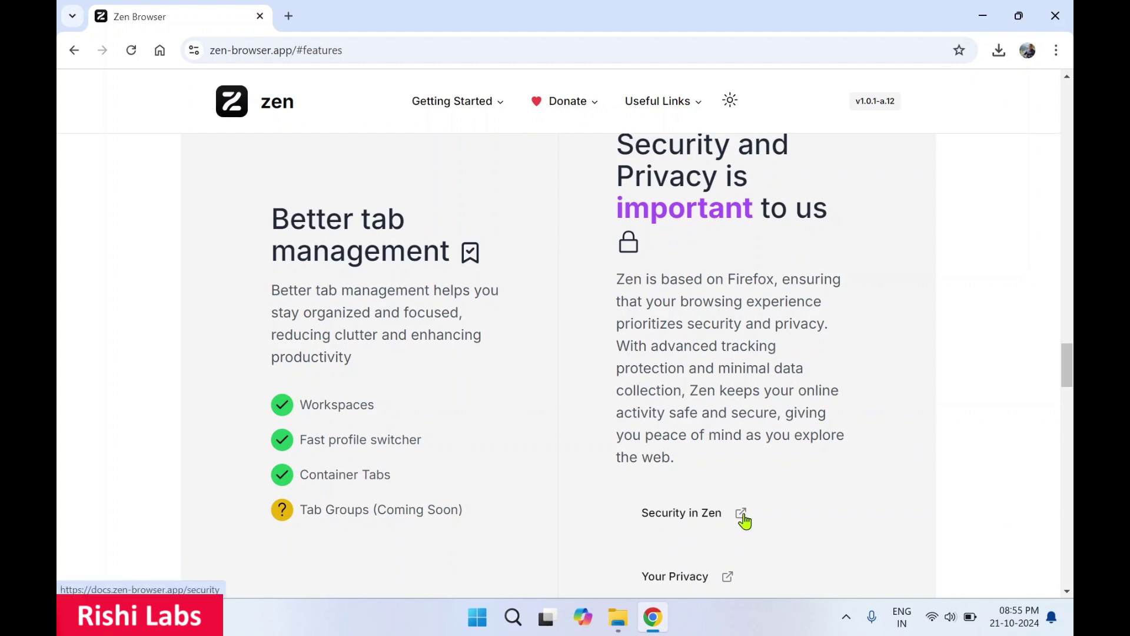
scroll(743, 519, down, 8)
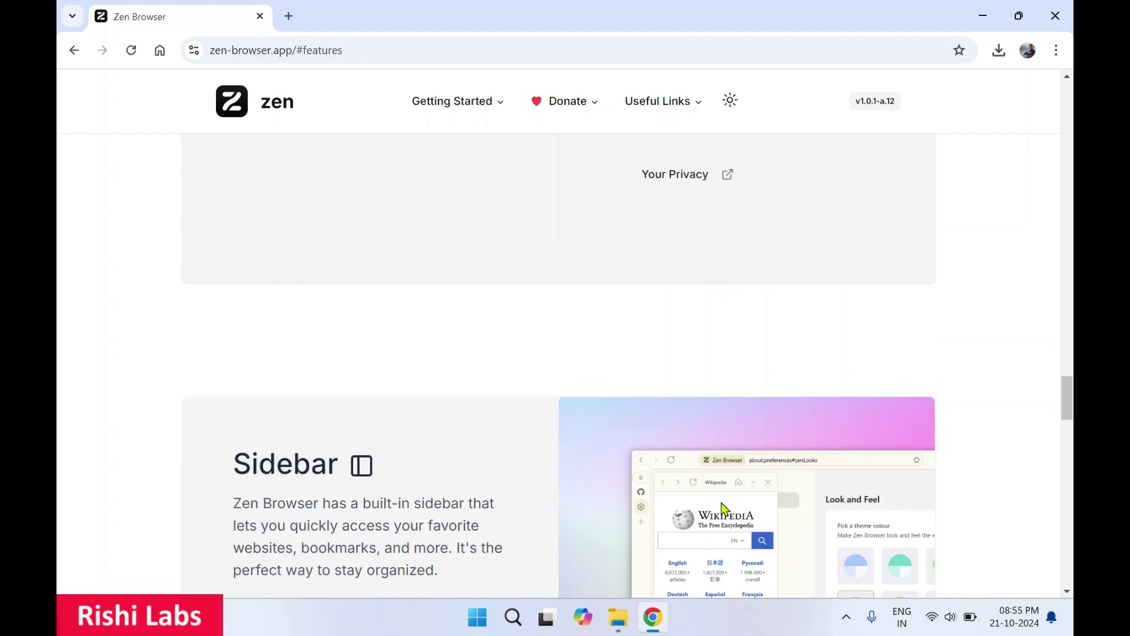
scroll(658, 224, down, 5)
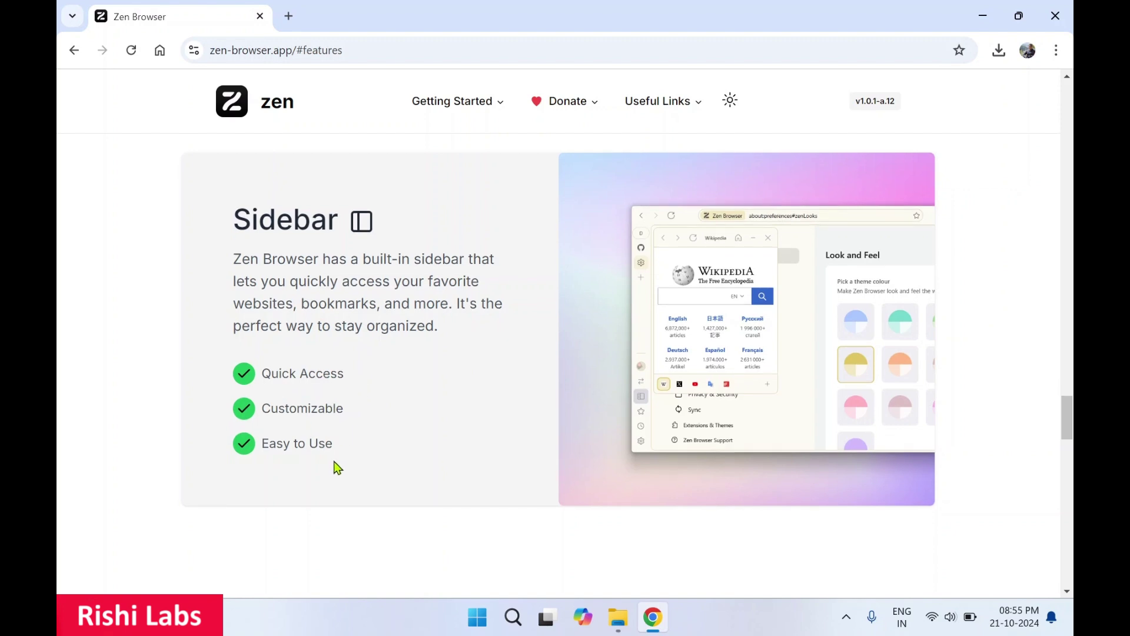
scroll(526, 436, down, 7)
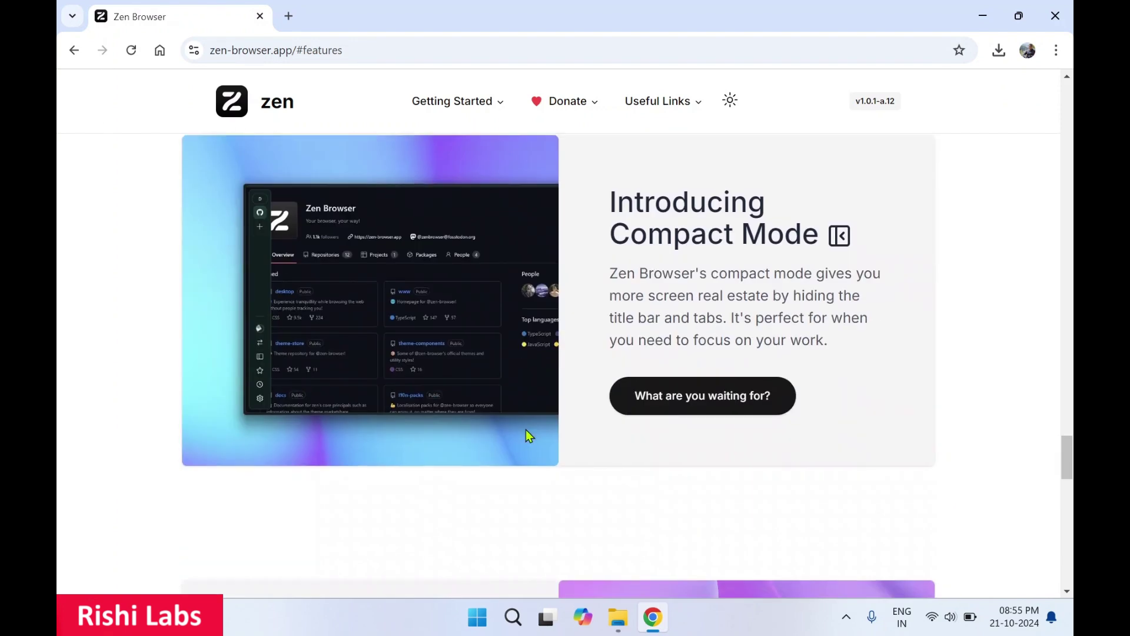
scroll(528, 435, up, 1)
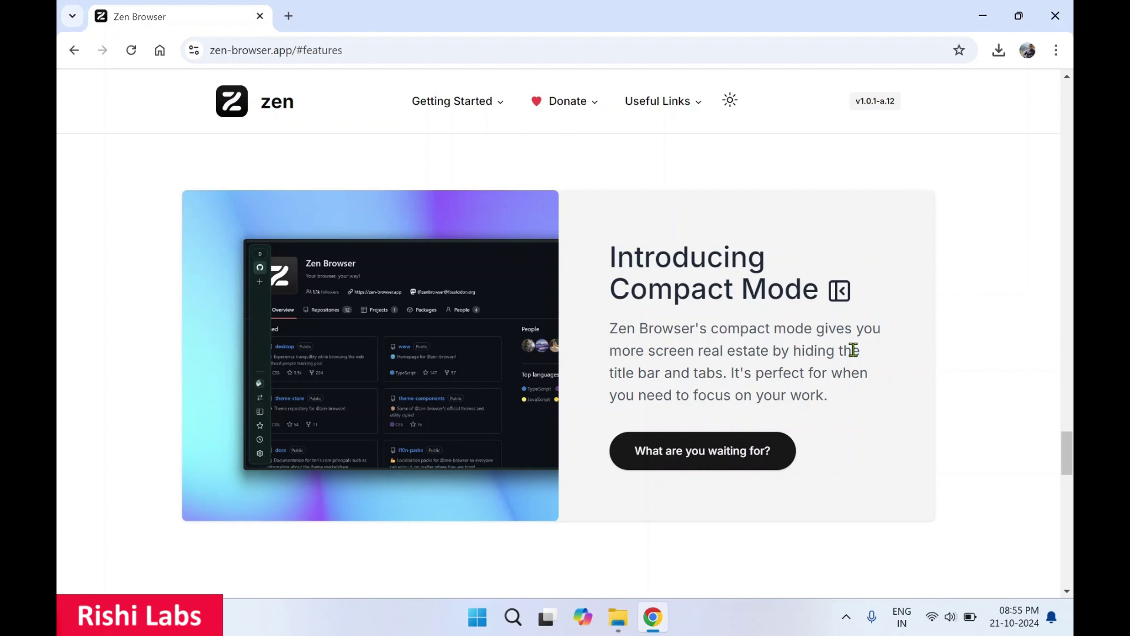
scroll(864, 406, down, 7)
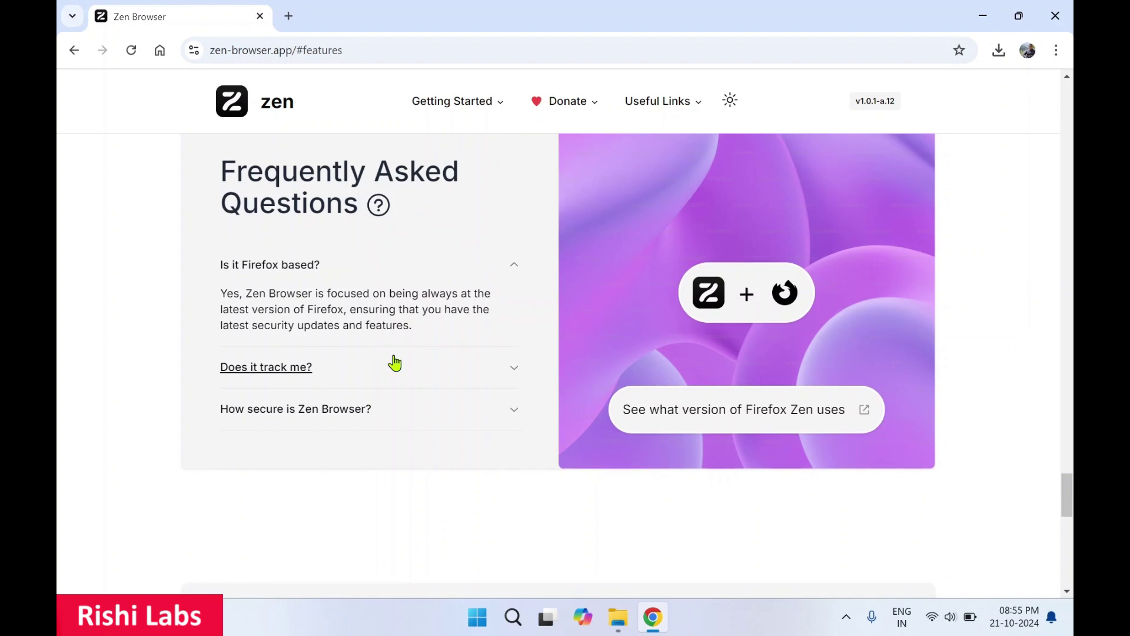
- Expand the 'Does it track me?' and 'How secure is Zen Browser?' answers, then close Chrome
click(510, 371)
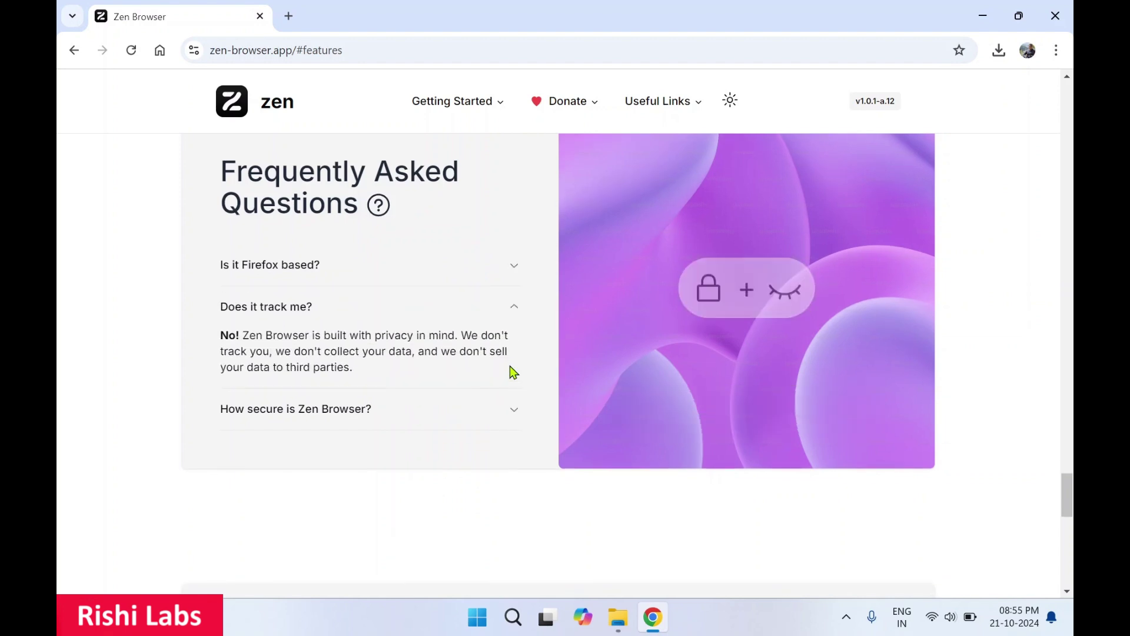
click(505, 404)
scroll(406, 454, down, 6)
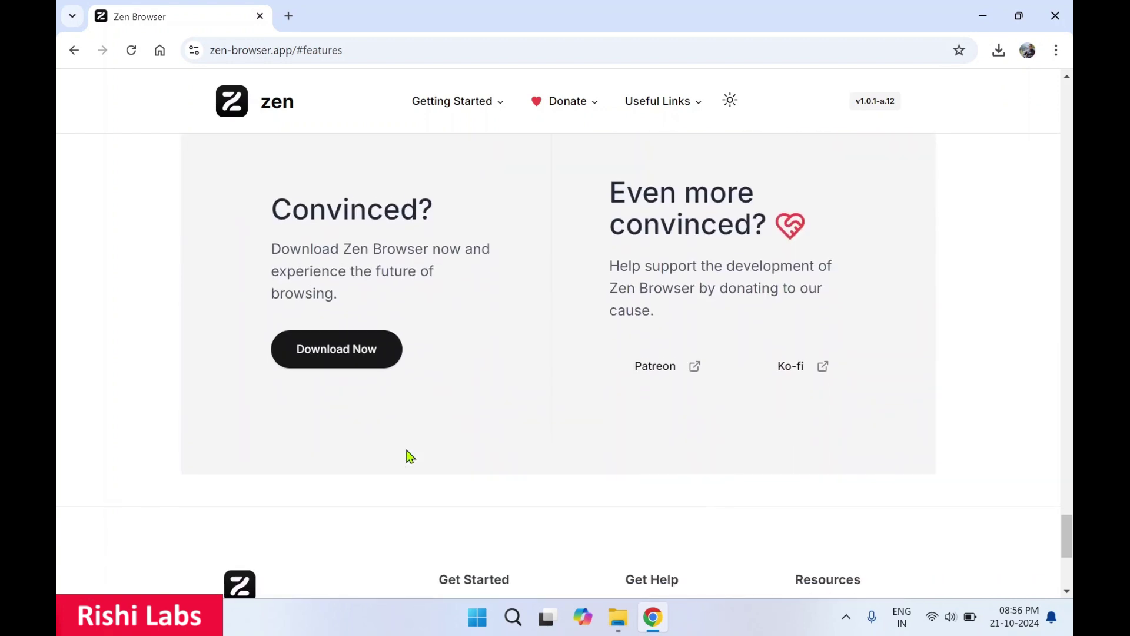
scroll(557, 393, down, 5)
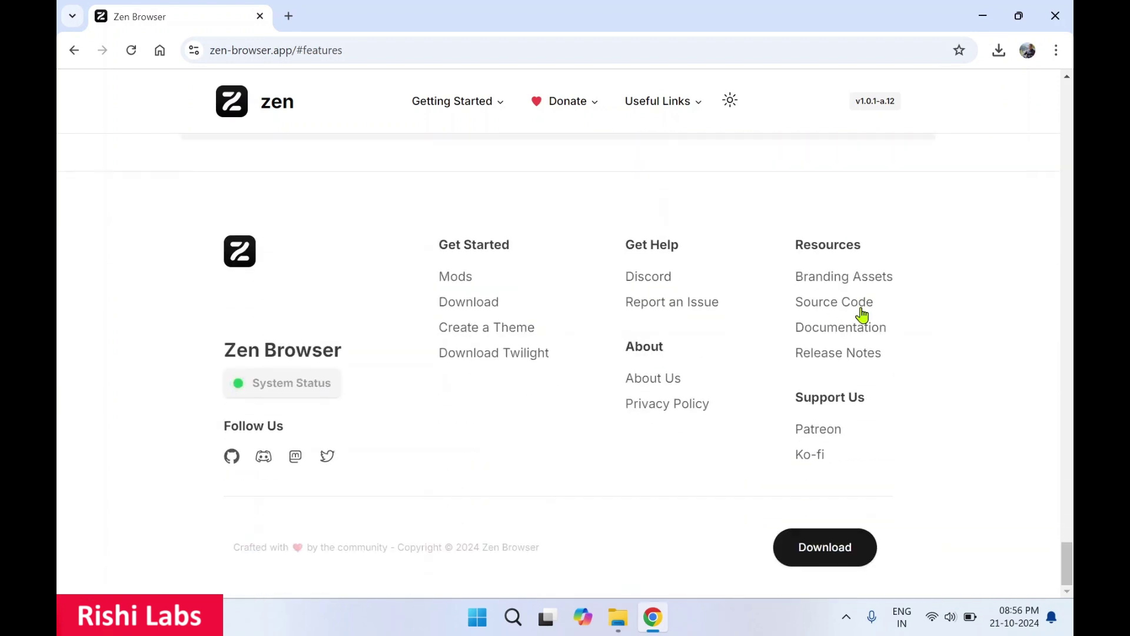
click(1054, 24)
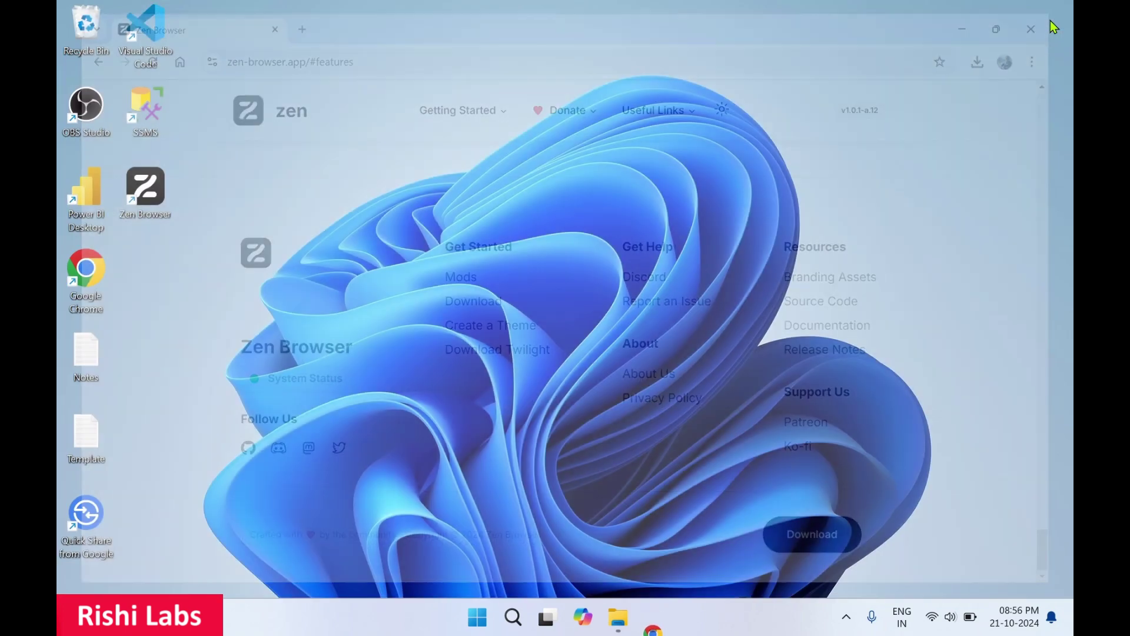